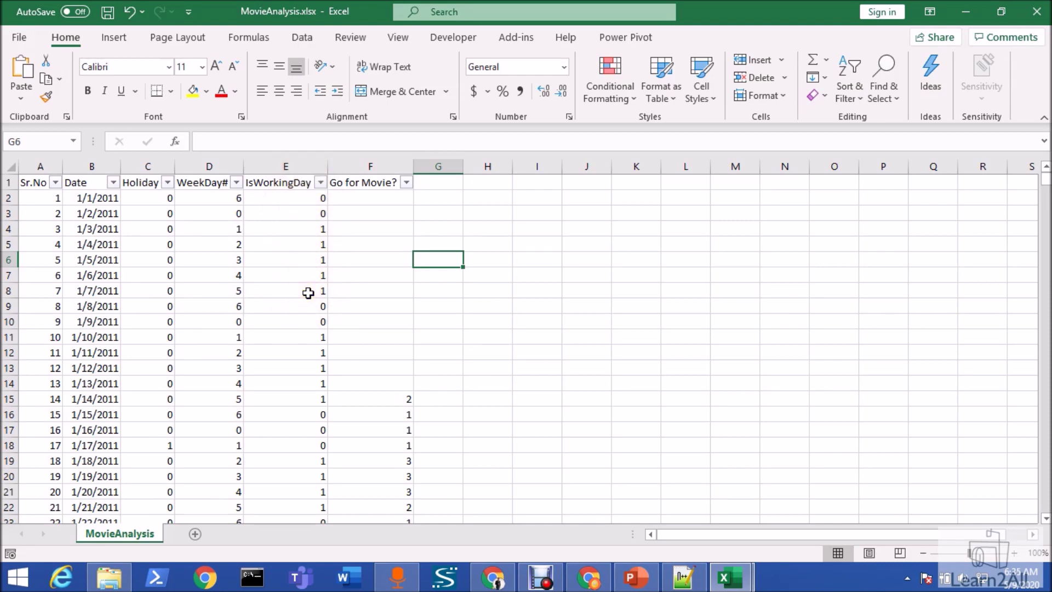
Examine the formula in F15 of the Go for Movie? column and how its values relate to the weekday and holiday columns.
left_click(360, 275)
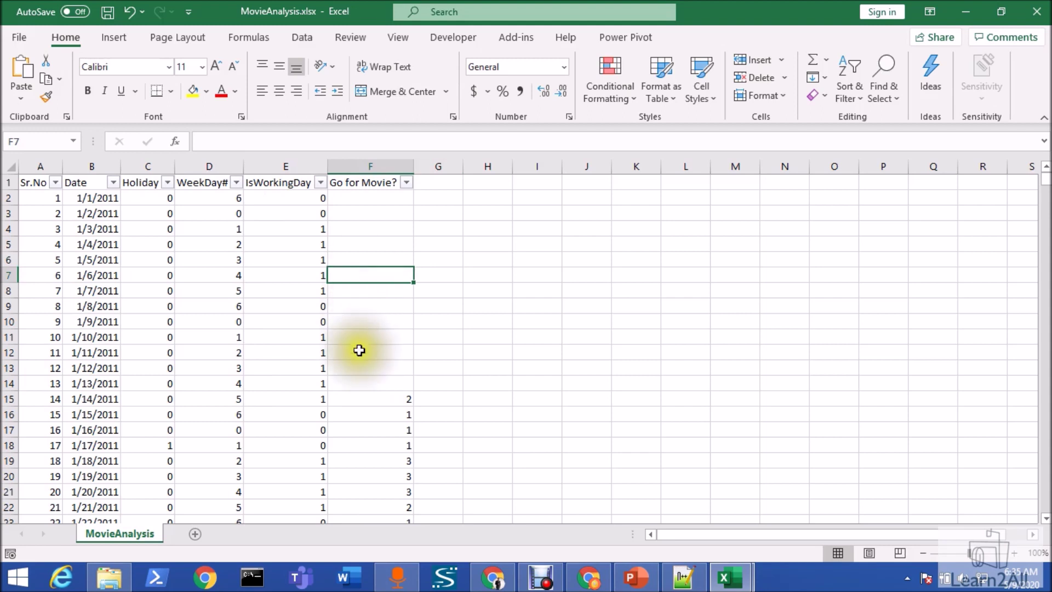
left_click(356, 399)
scroll(175, 465, "down", 1)
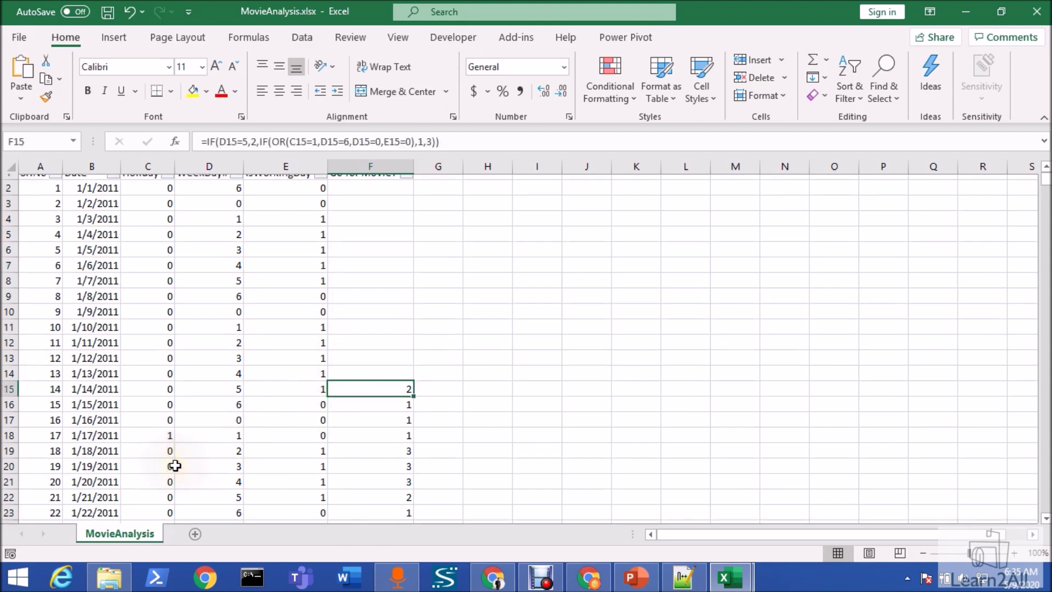
scroll(175, 466, "down", 1)
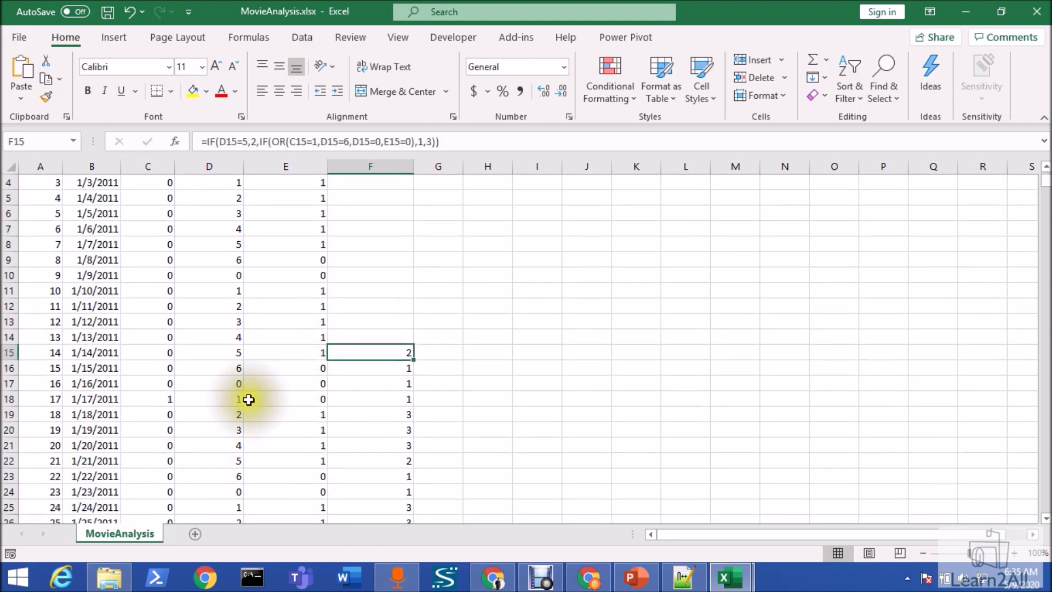
left_click(235, 356)
left_click(364, 353)
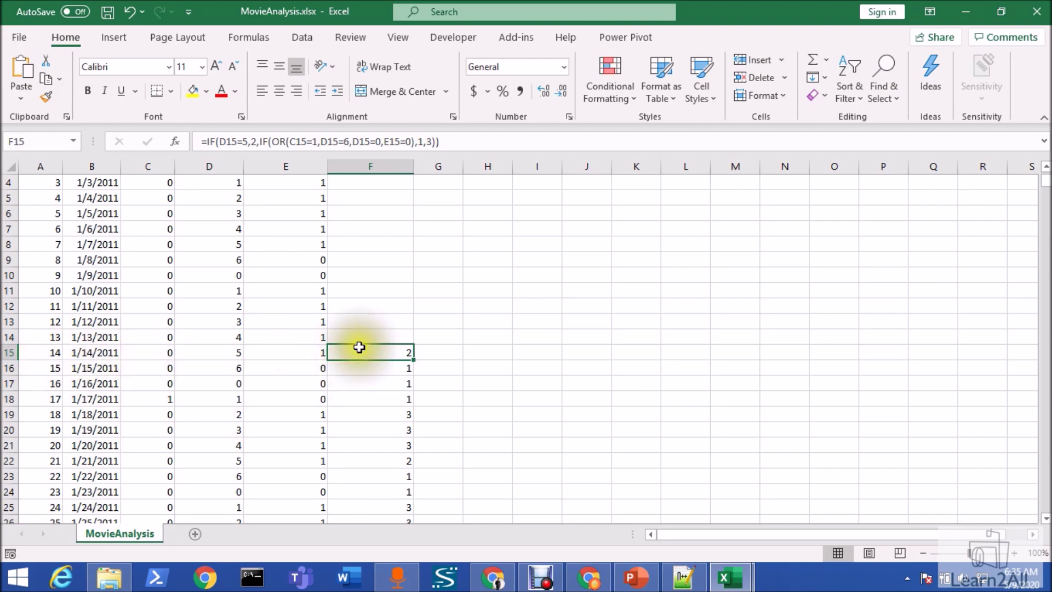
scroll(359, 349, "up", 1)
scroll(365, 349, "down", 1)
scroll(364, 349, "down", 3)
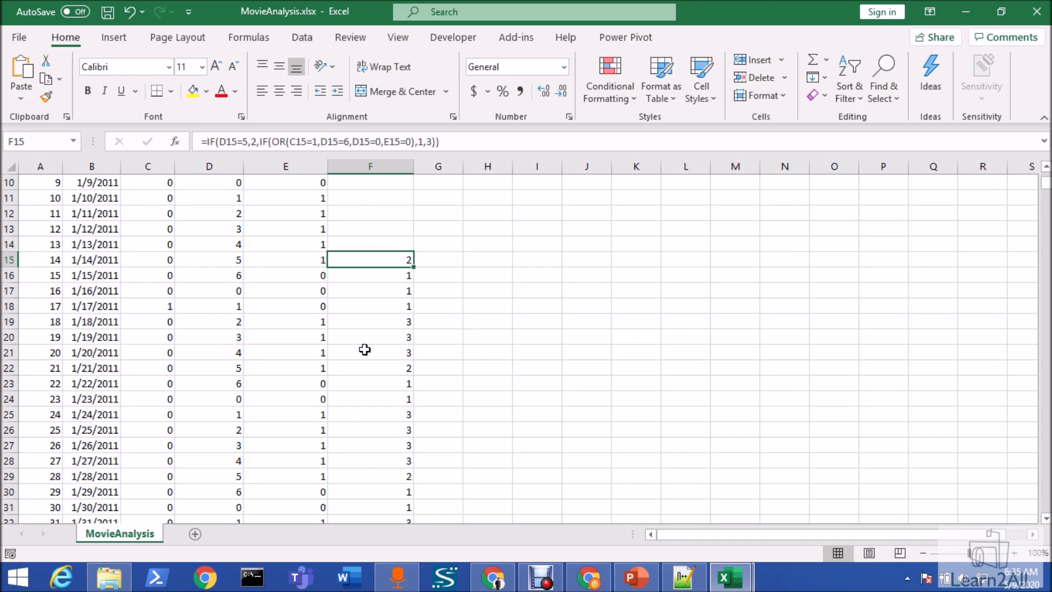
scroll(364, 349, "up", 2)
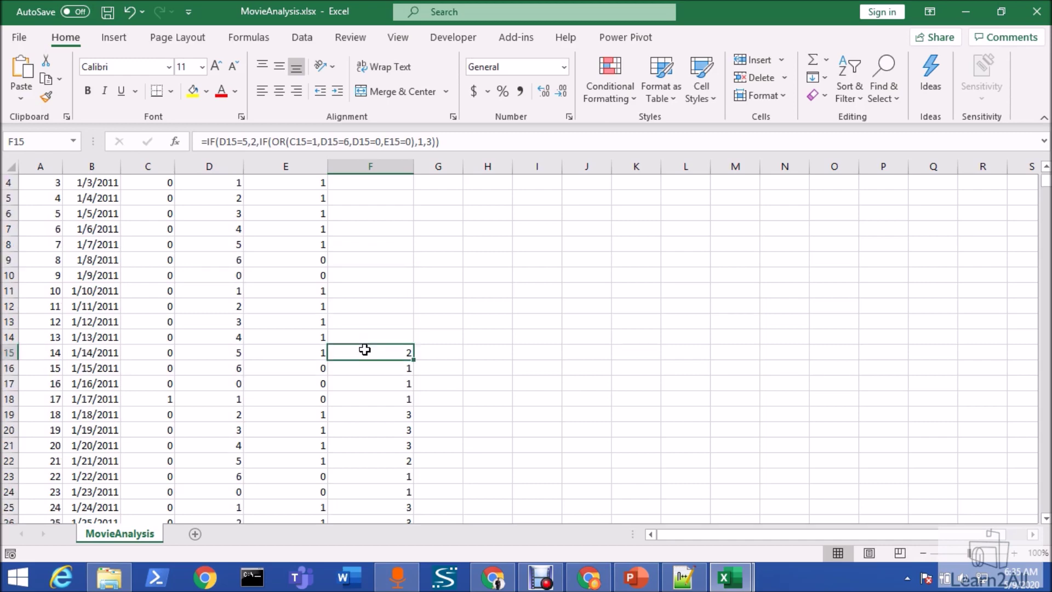
scroll(365, 349, "up", 1)
Review the blank Go for Movie? cells F2:F14 and the filled rows below them.
left_click(381, 198)
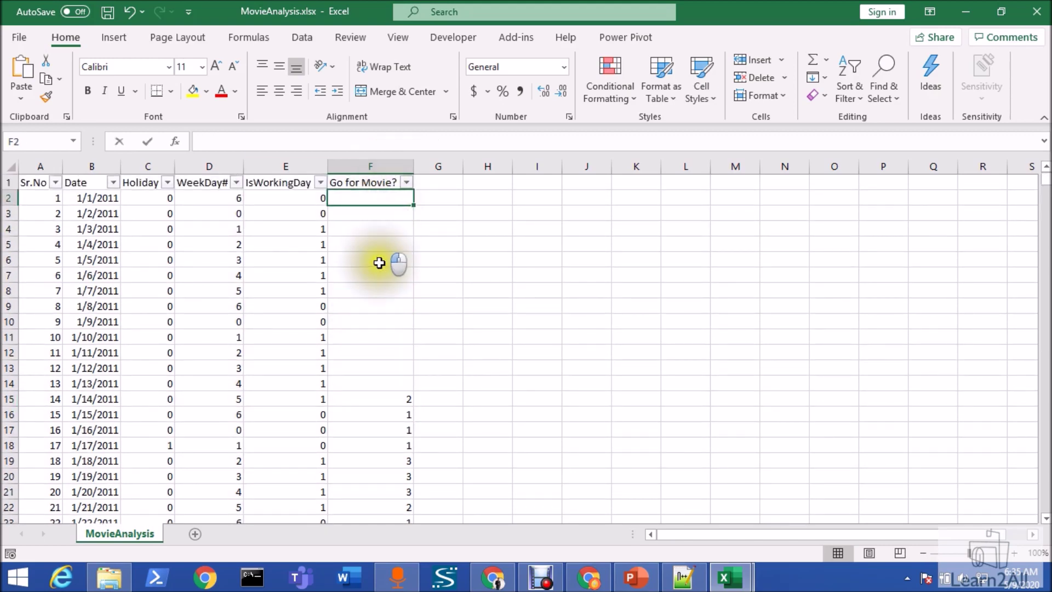
left_click(373, 353)
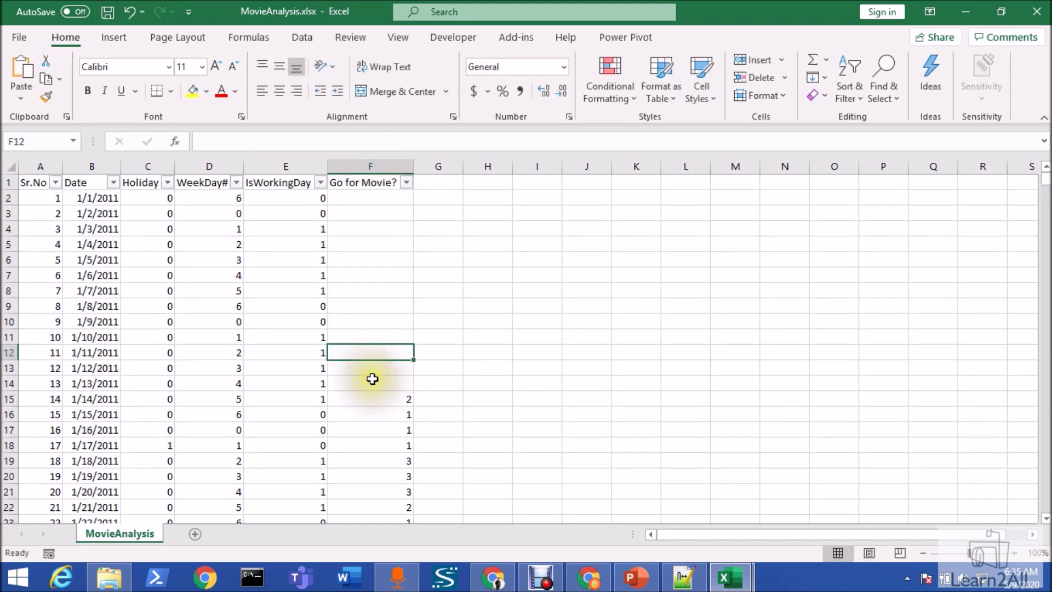
left_click(372, 379)
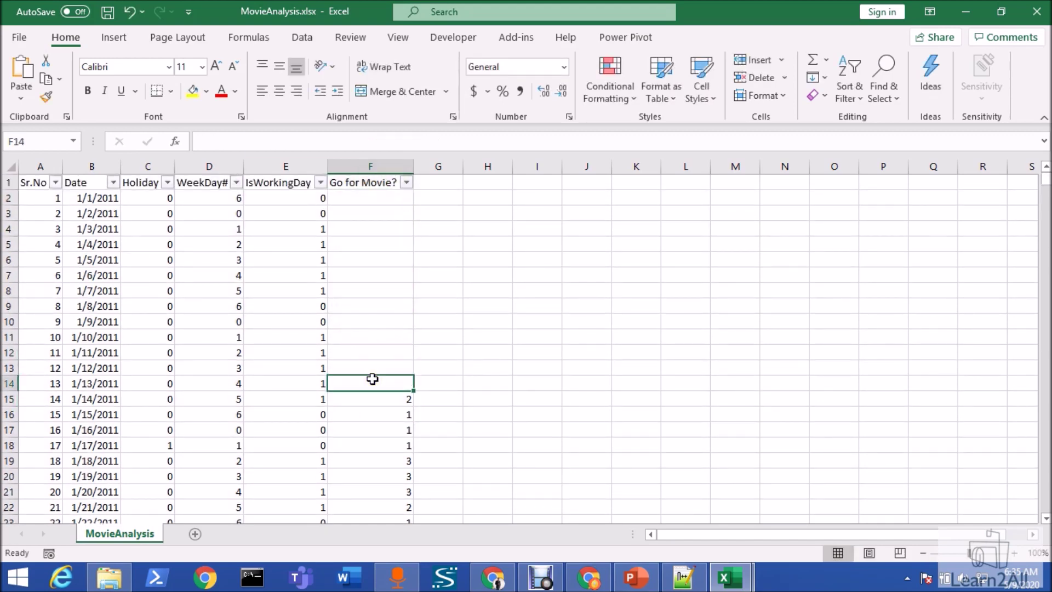
left_click(388, 204, "shift")
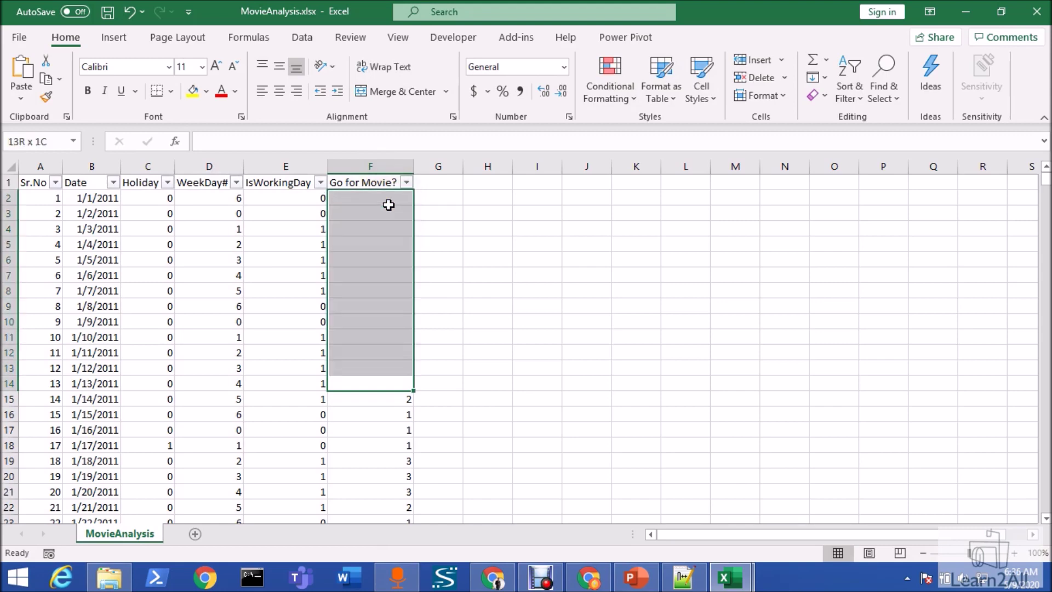
left_click(361, 345)
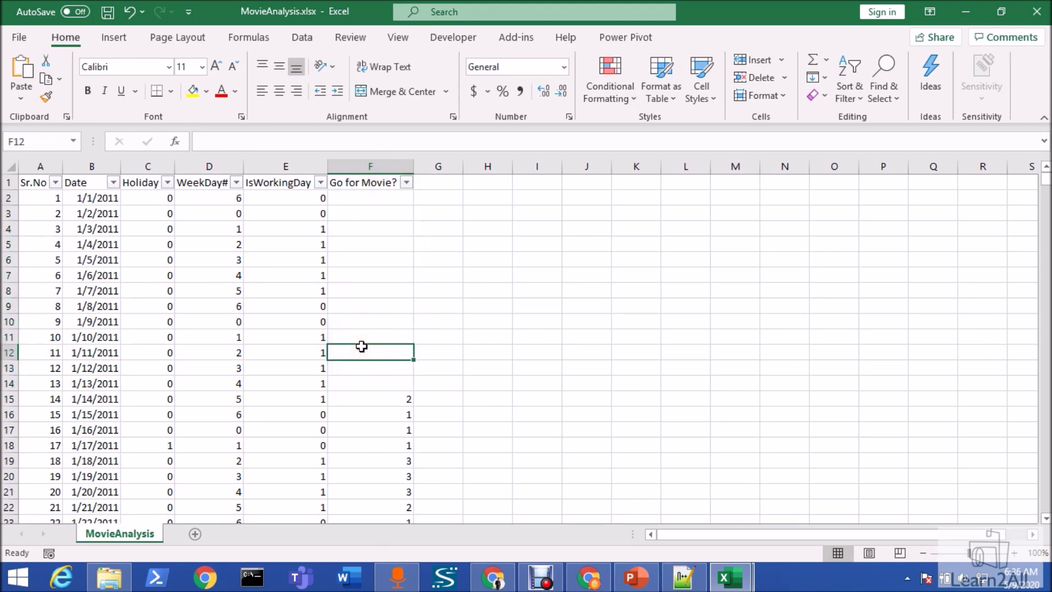
scroll(361, 346, "down", 12)
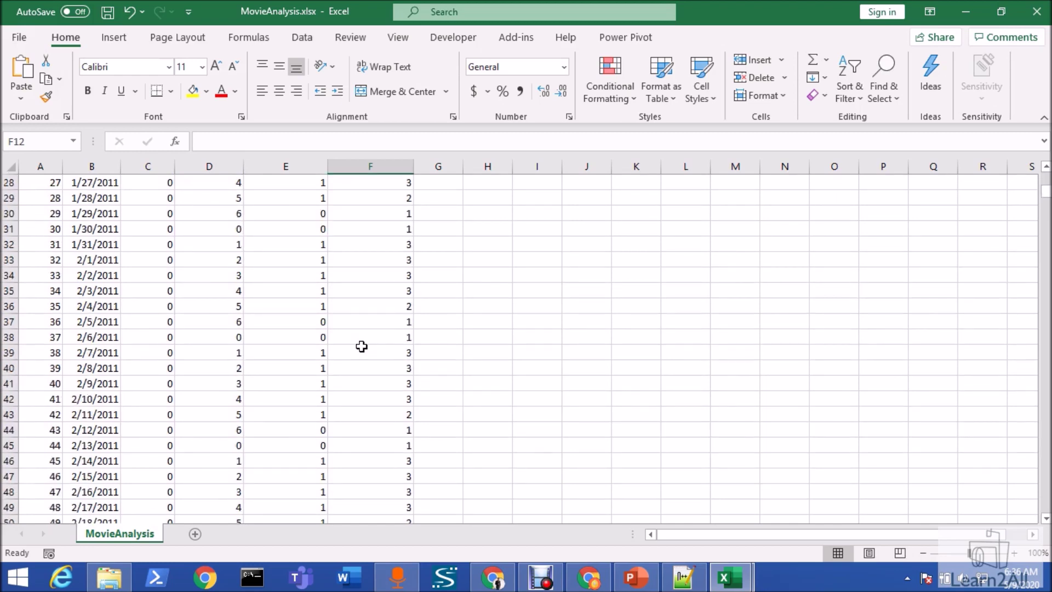
scroll(361, 346, "down", 7)
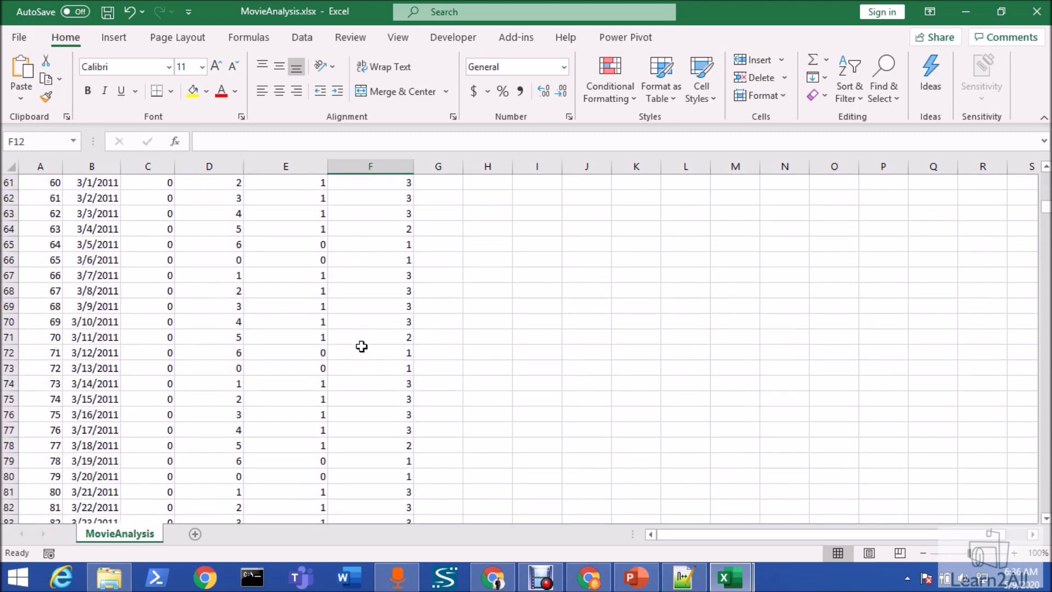
scroll(362, 346, "up", 19)
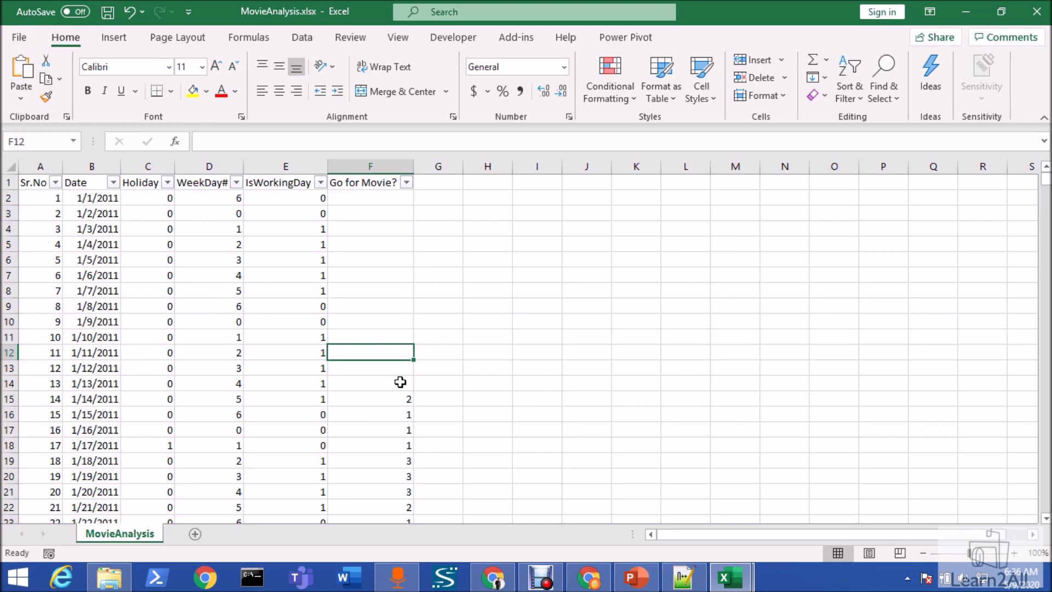
Switch to Power Apps and start a data import into entities with Excel as the data source.
key("alt+Tab")
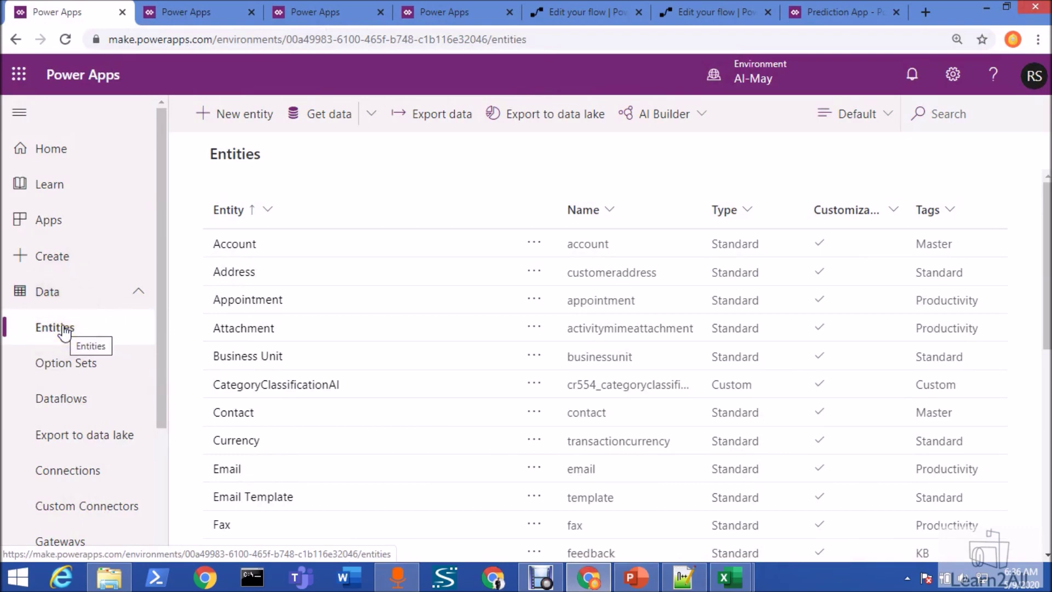
left_click(317, 124)
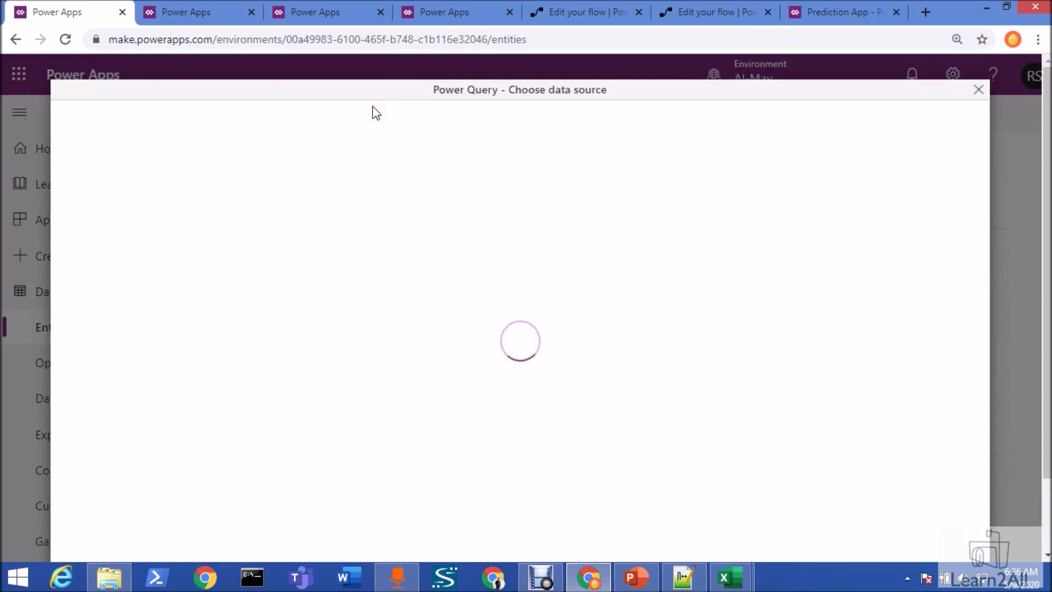
left_click(390, 202)
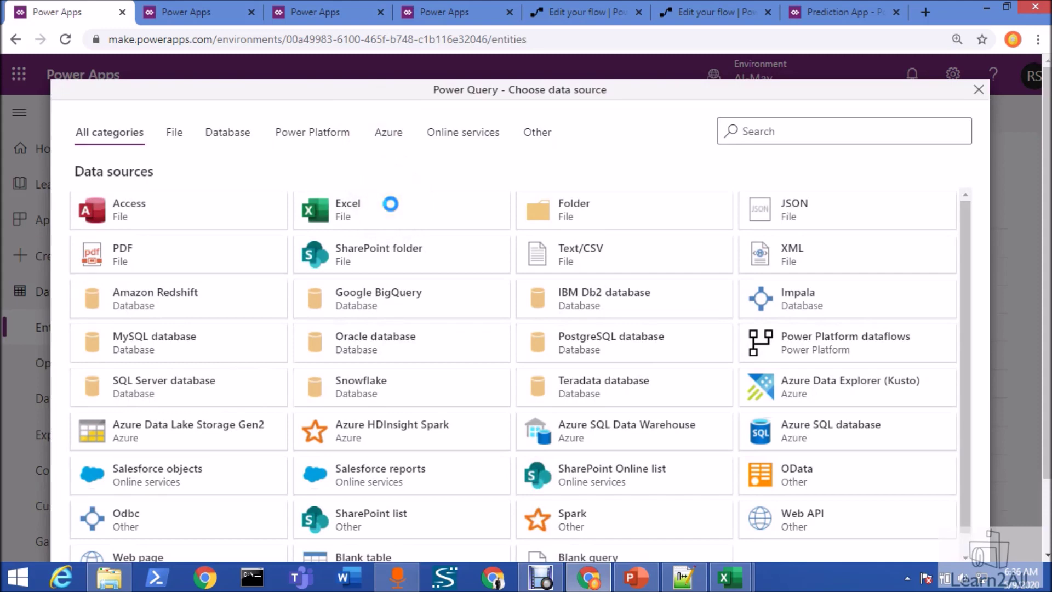
mouse_move(966, 478)
left_mouse_down()
mouse_move(970, 501)
mouse_move(966, 471)
left_mouse_up()
left_click(435, 212)
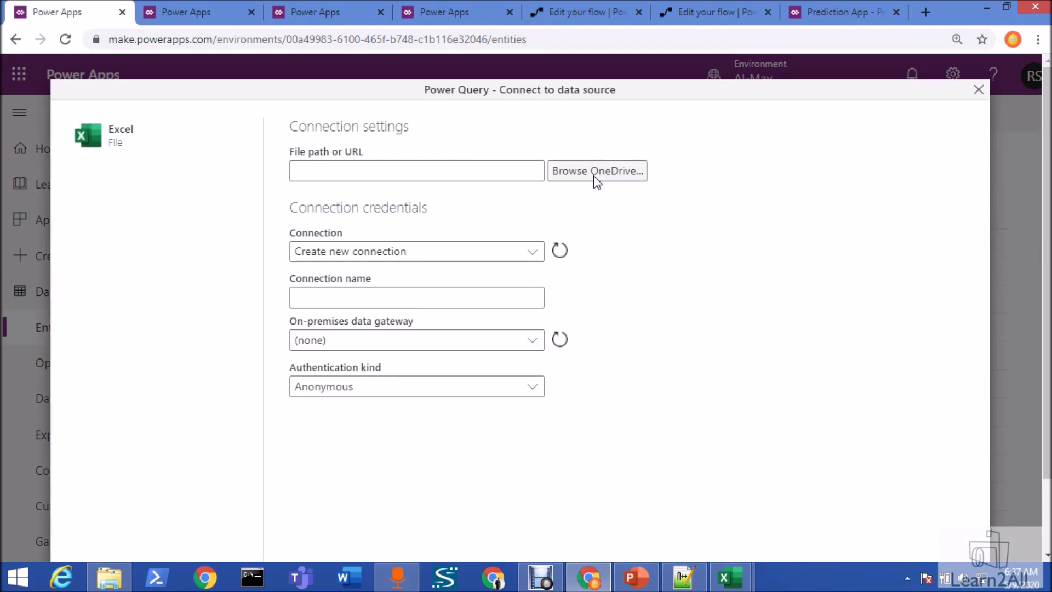
Choose MovieAnalysis.xlsx from the Prediction - Model folder on OneDrive as the source file.
left_click(596, 172)
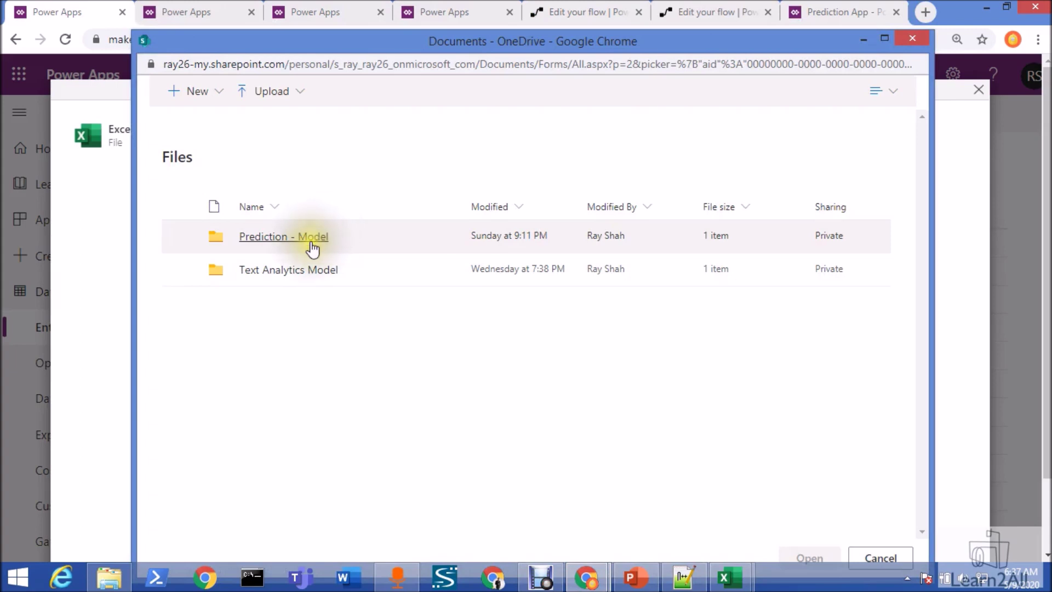
left_click(312, 241)
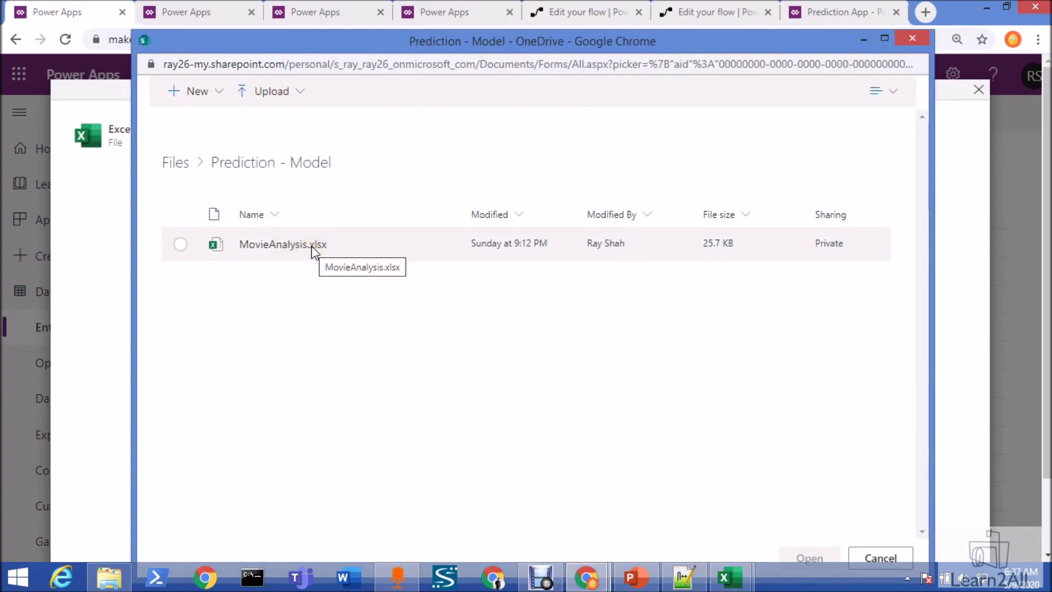
left_click(311, 245)
left_click(797, 557)
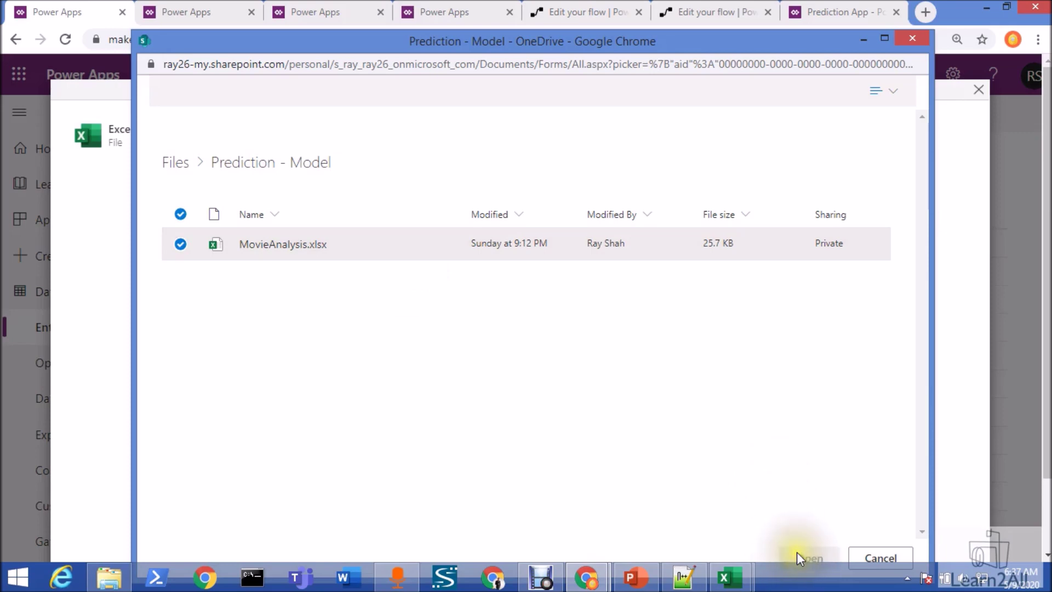
Include the MovieAnalysis sheet in the import and continue to transforming its data.
left_click(97, 197)
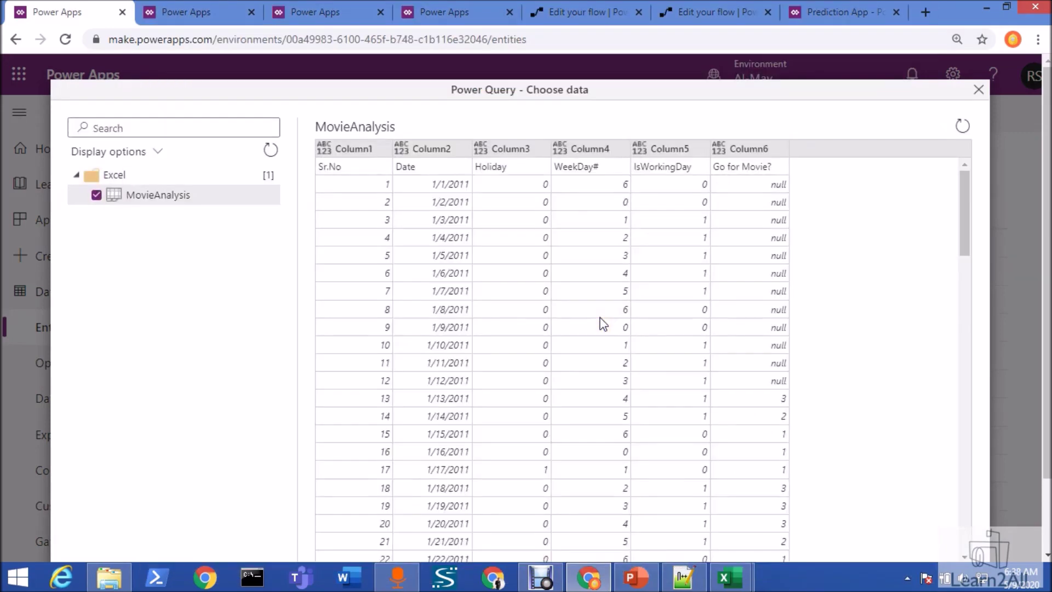
scroll(602, 323, "down", 8)
scroll(1043, 482, "down", 2)
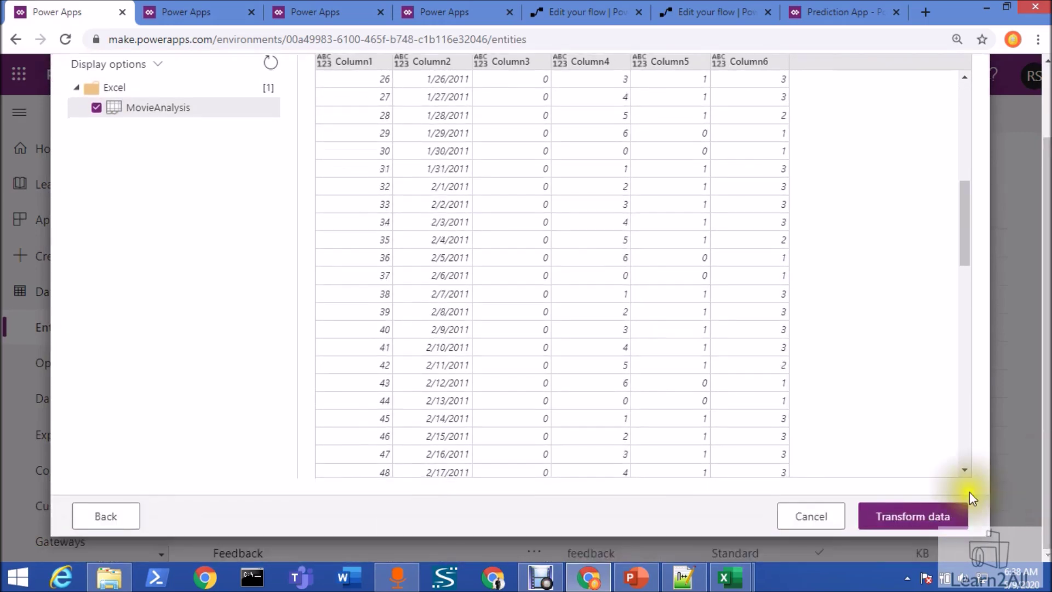
left_click(937, 516)
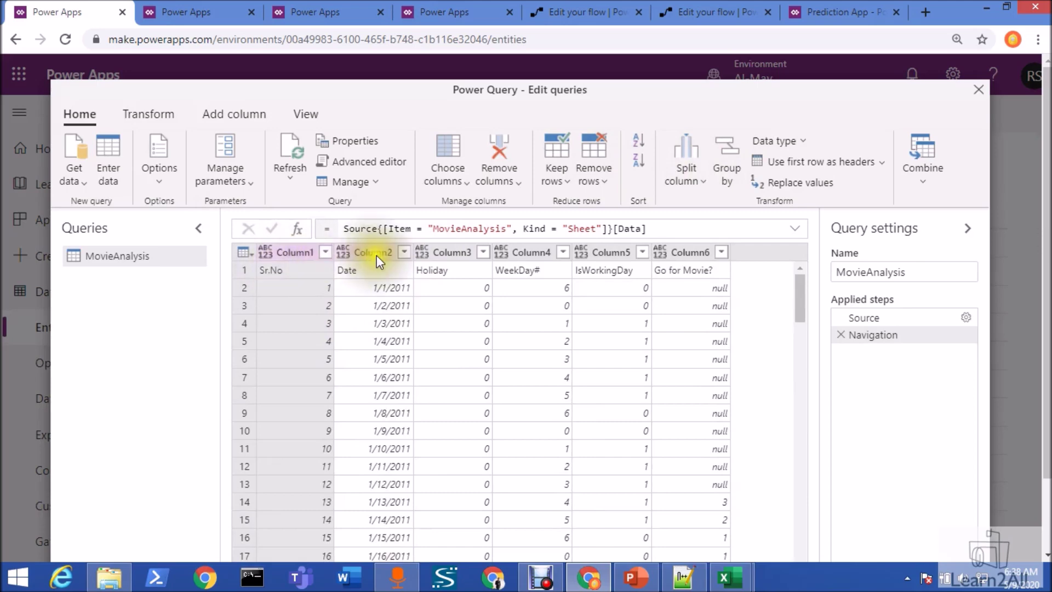
Use the first row of the MovieAnalysis query as its column headers.
left_click(766, 162)
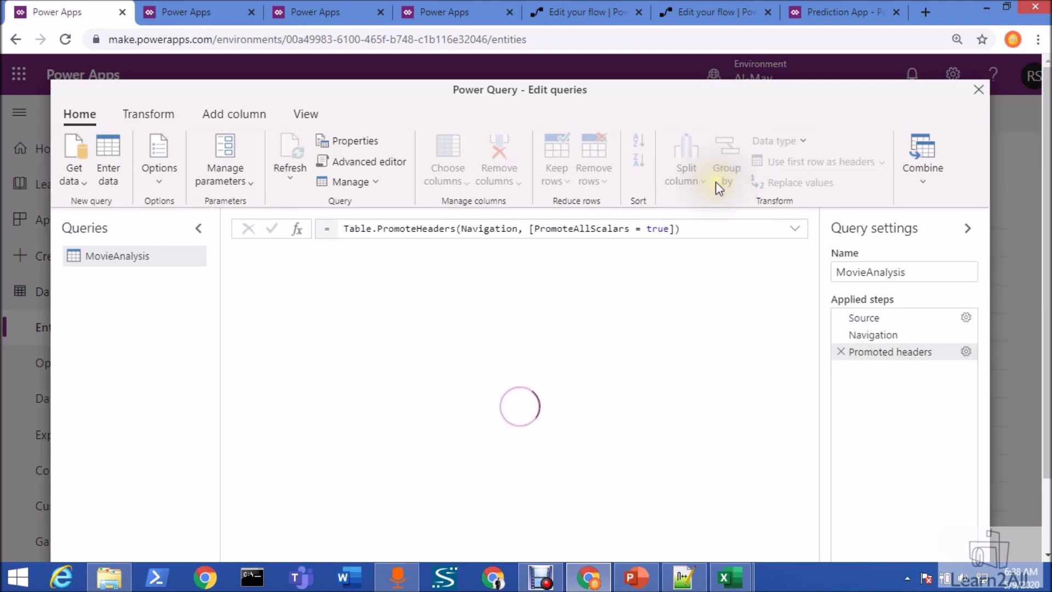
left_click(663, 232)
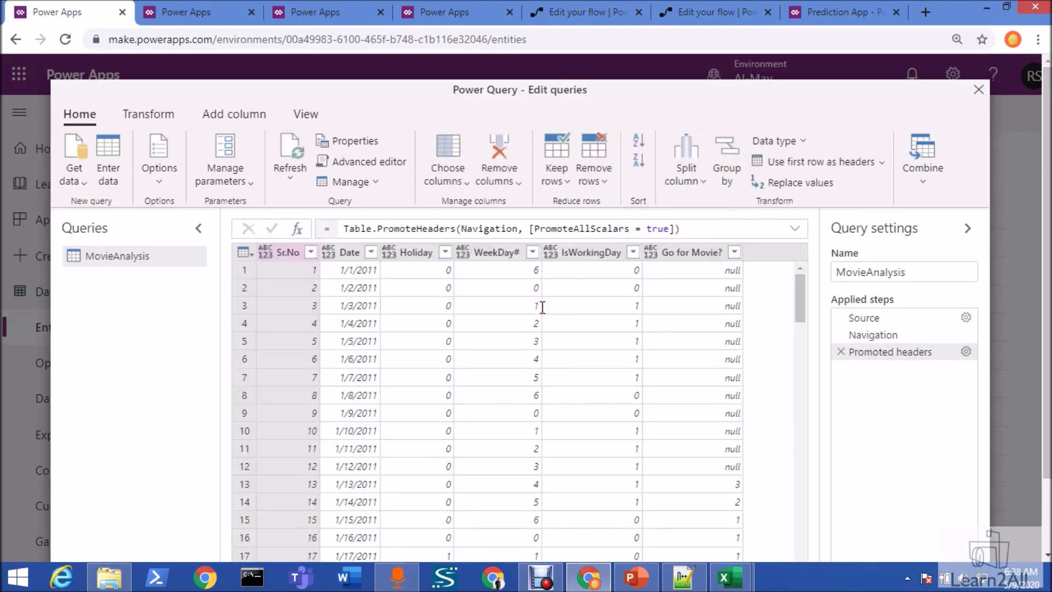
left_click(243, 252)
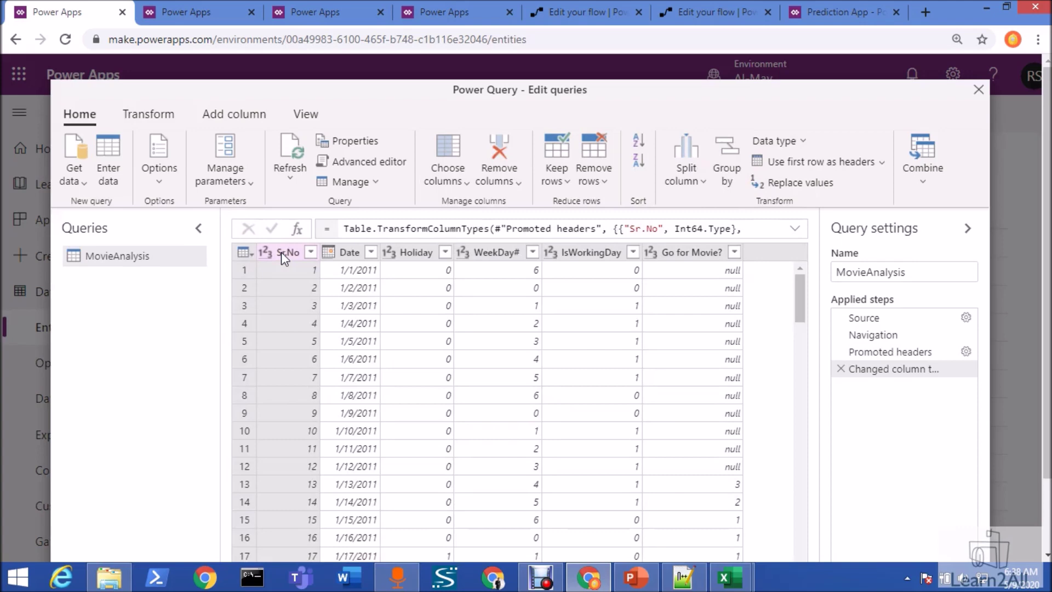
Change the data type of the Sr.No column to Text.
left_click(281, 252)
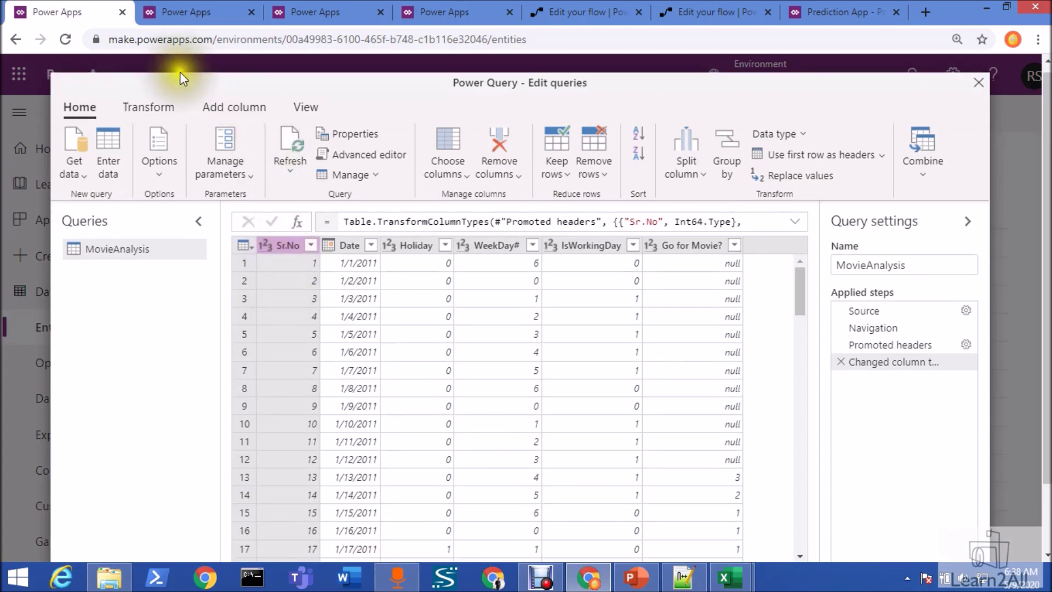
left_click(152, 109)
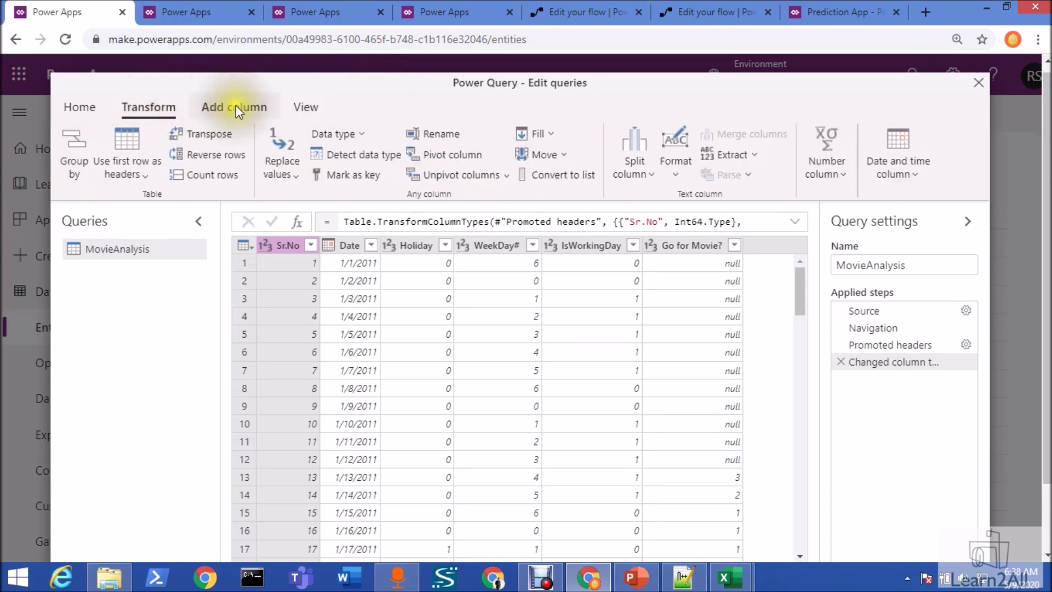
left_click(212, 110)
left_click(141, 111)
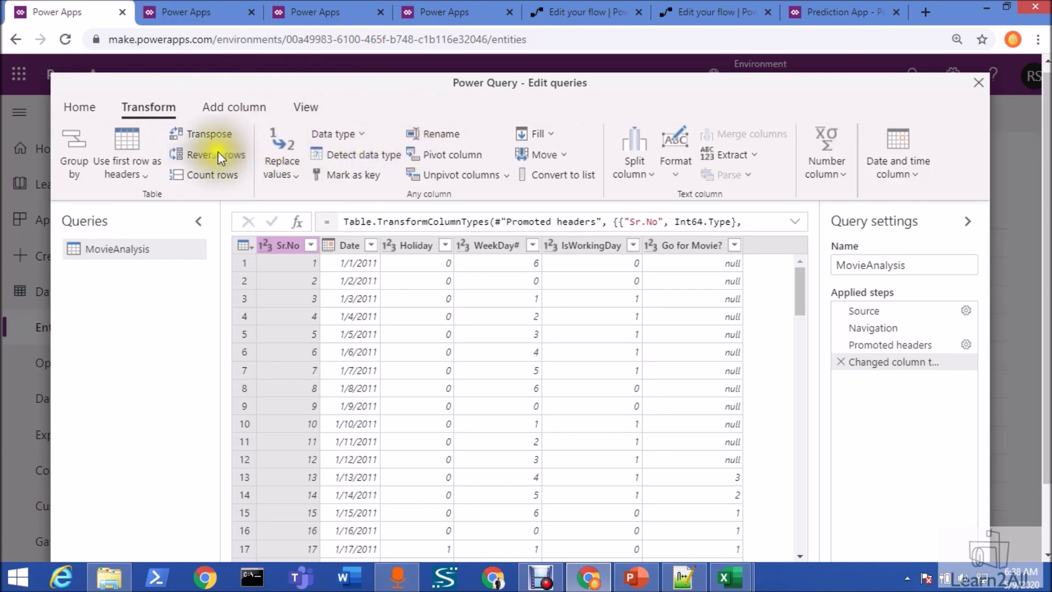
left_click(359, 134)
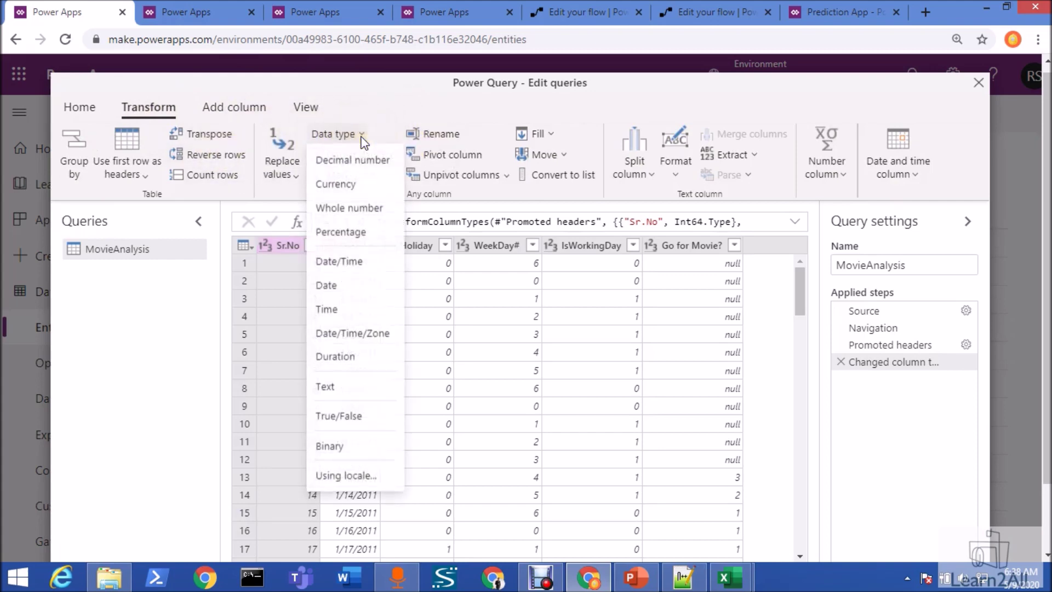
left_click(377, 389)
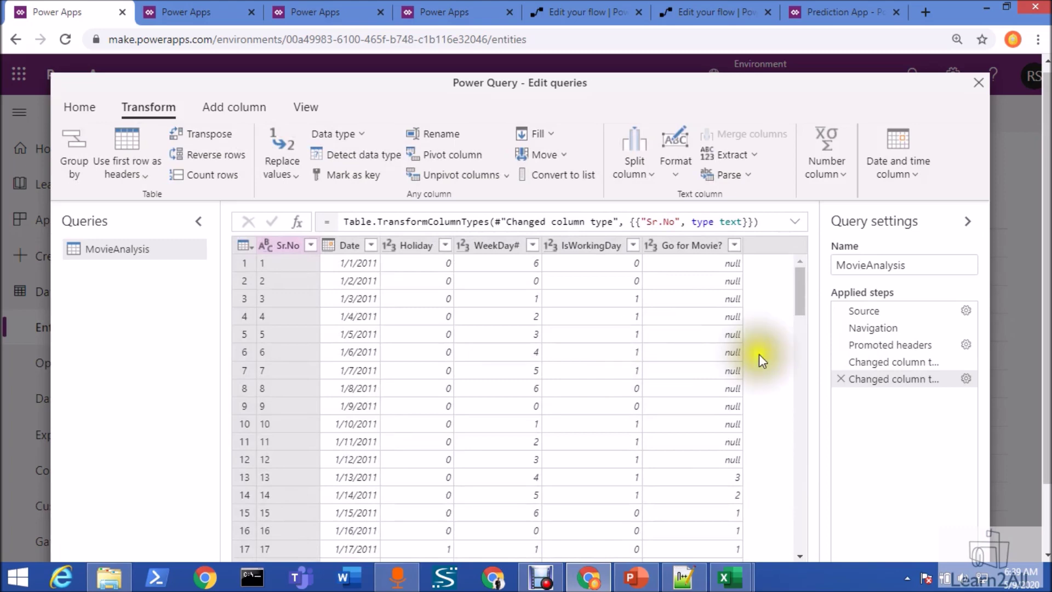
Proceed to entity mapping and set both the new entity's name and display name to MovieAnalysisDev04.
scroll(799, 364, "down", 4)
scroll(955, 323, "down", 2)
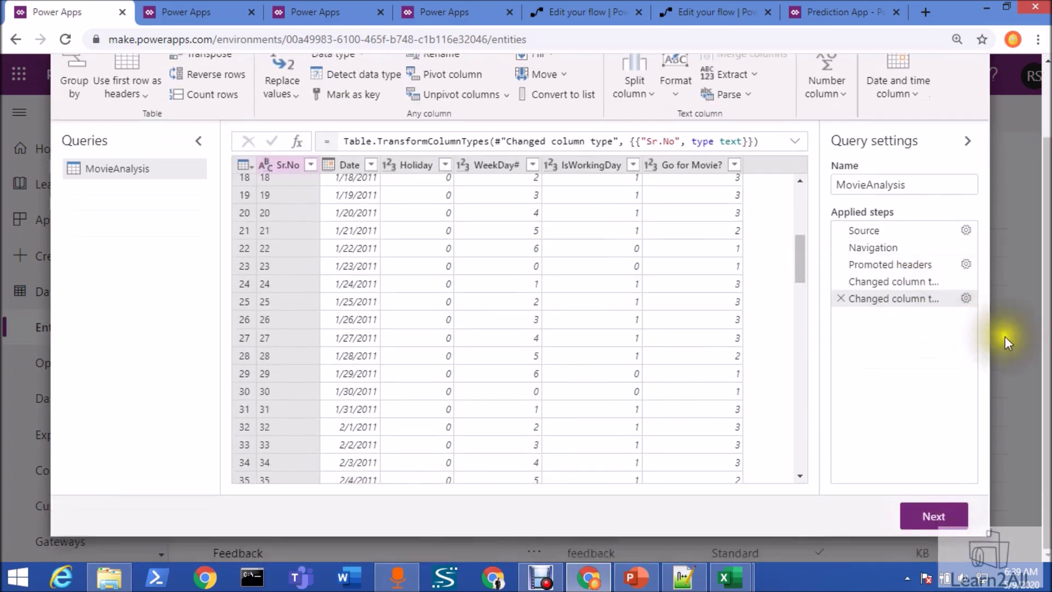
left_click(933, 523)
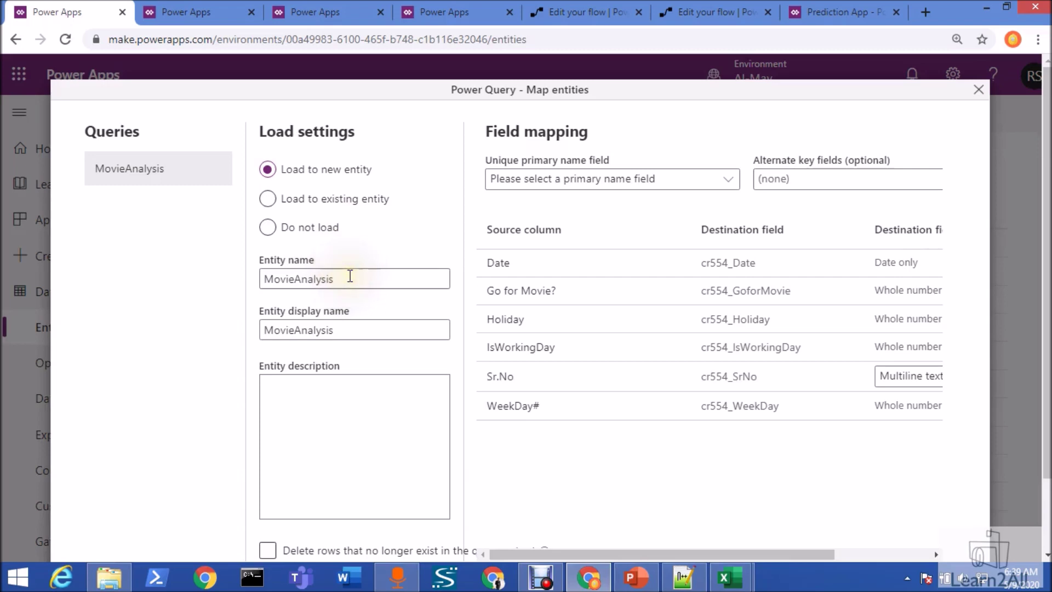
left_click(350, 276)
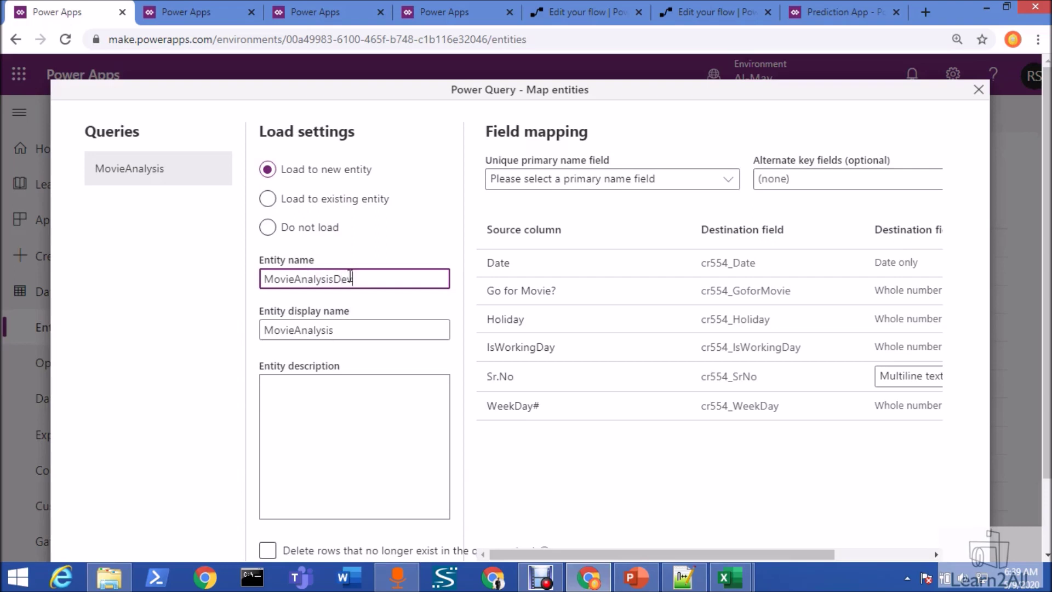
type("4")
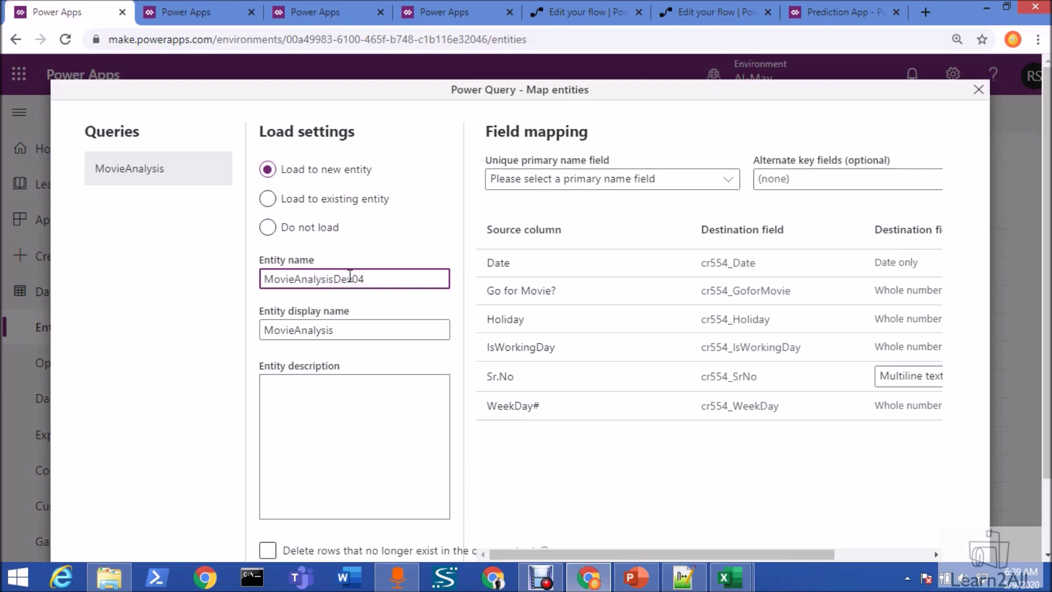
left_click(358, 325)
type("De")
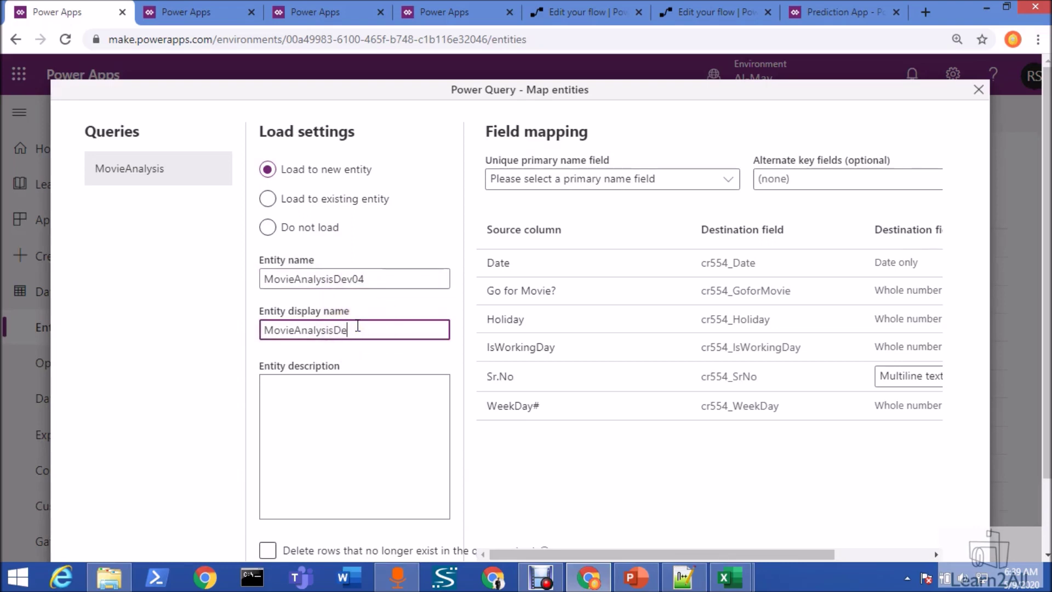
type("v04")
key("ctrl+a")
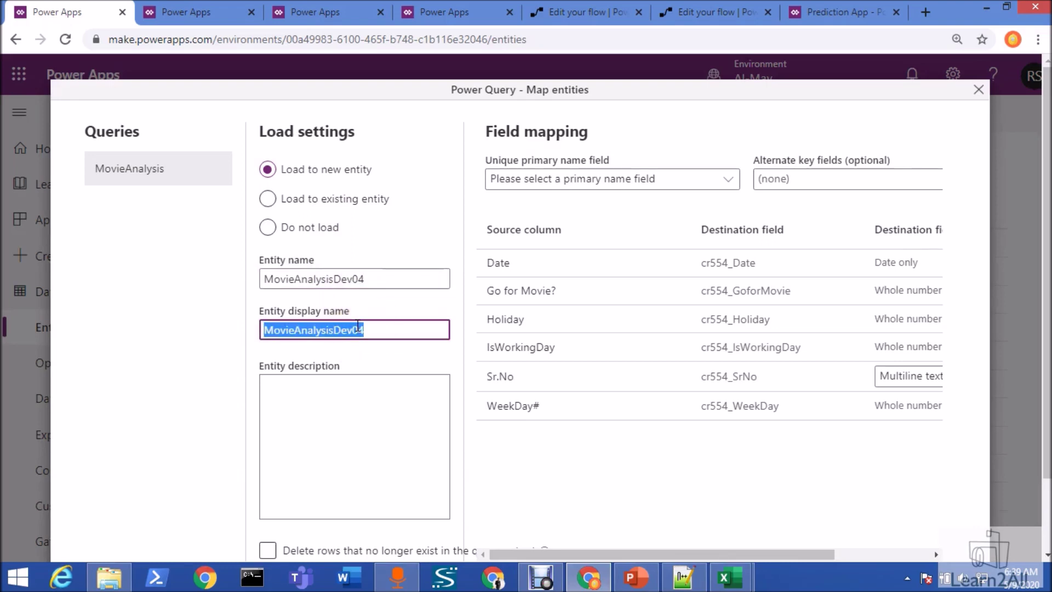
Enable deletion of rows that no longer exist, and map Sr.No as primary name field with cr554_SrNo as alternate key.
left_click(268, 550)
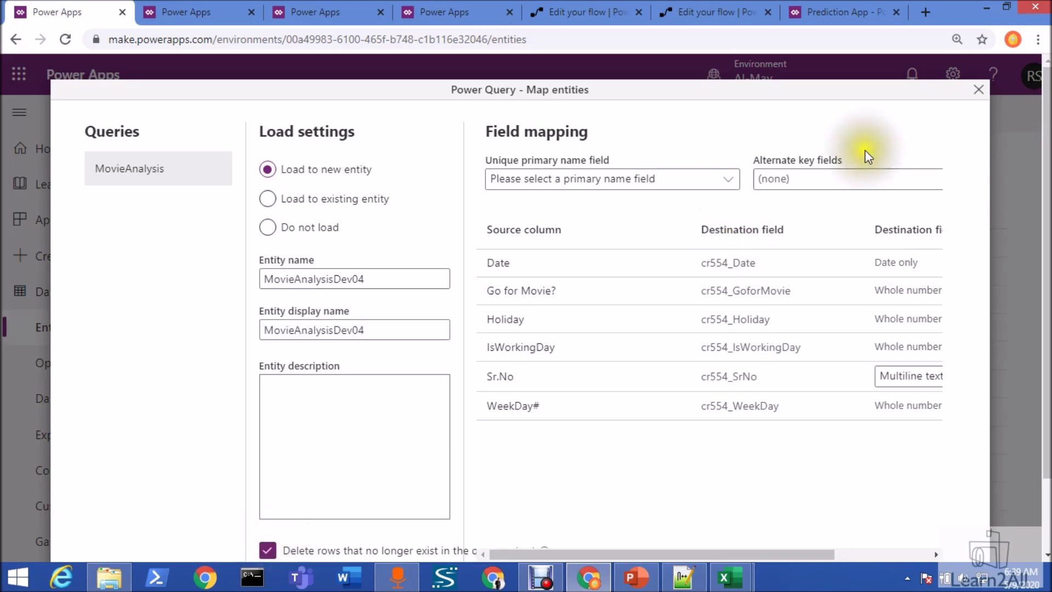
left_click(733, 180)
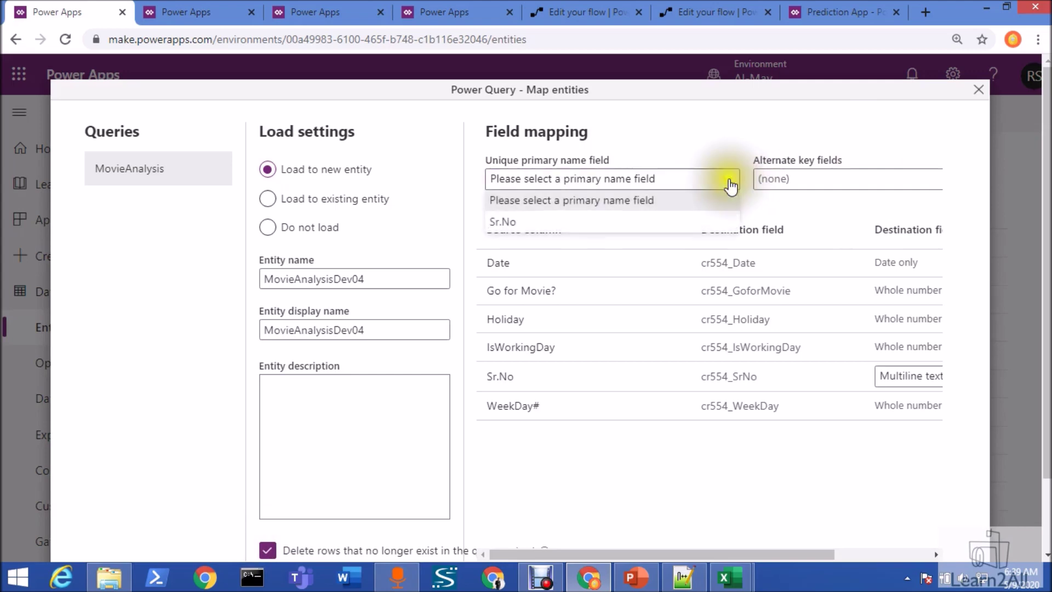
left_click(651, 224)
left_click(824, 191)
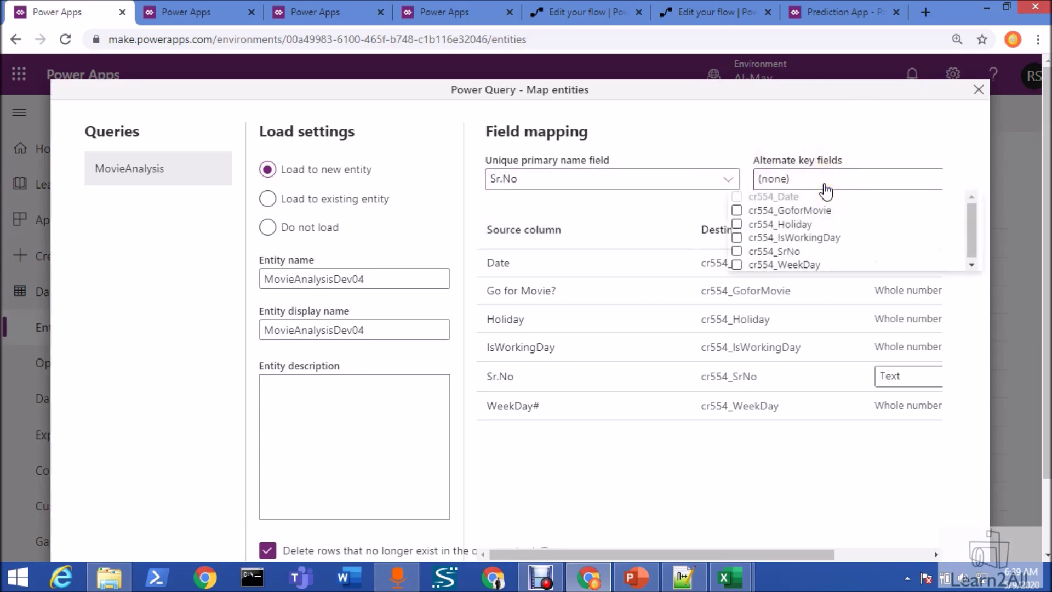
left_click(778, 252)
left_click(767, 251)
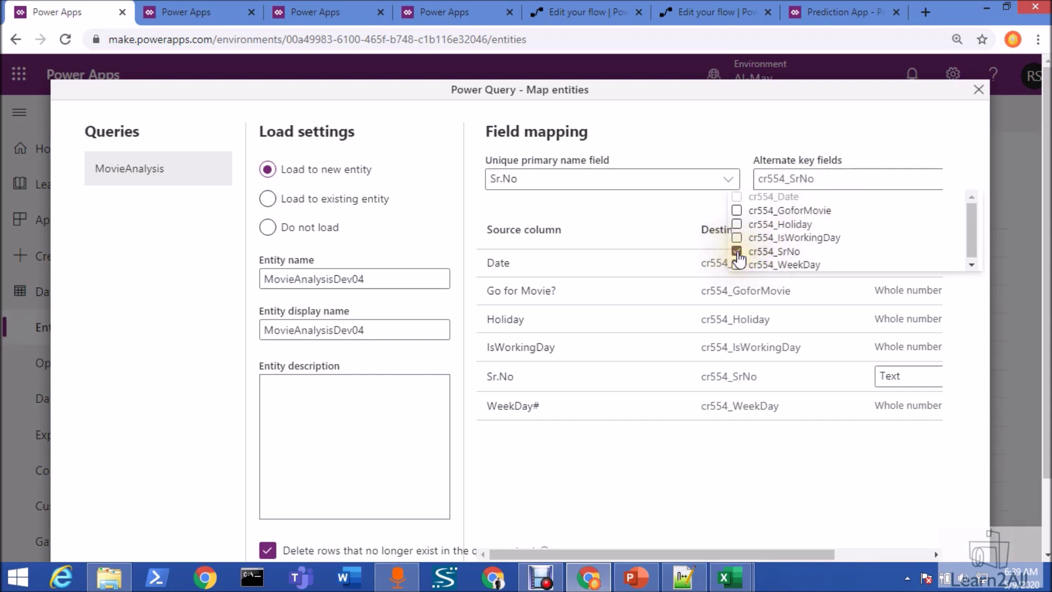
left_click(811, 143)
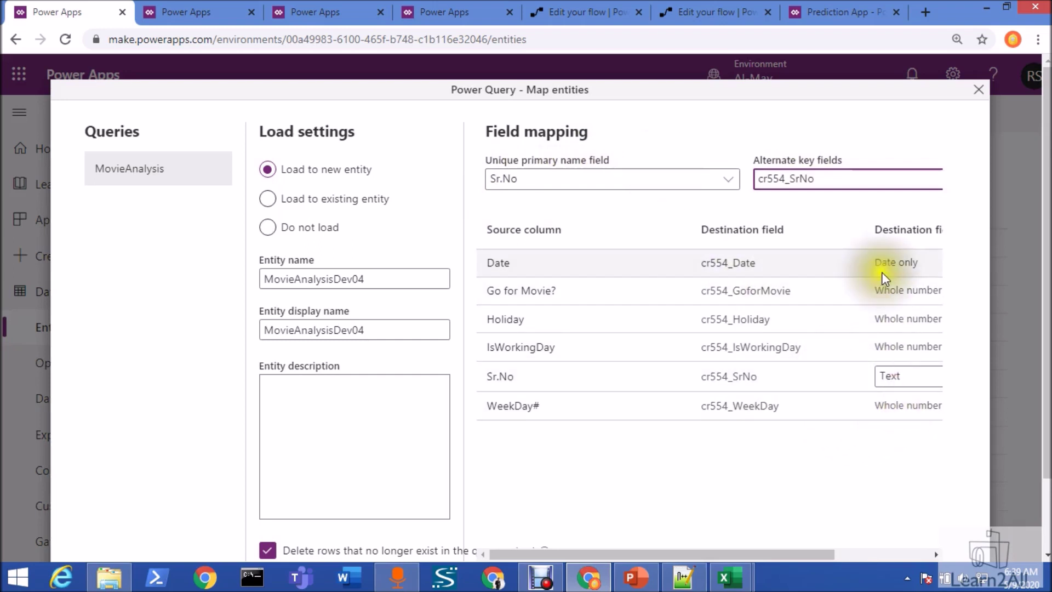
scroll(1031, 349, "down", 1)
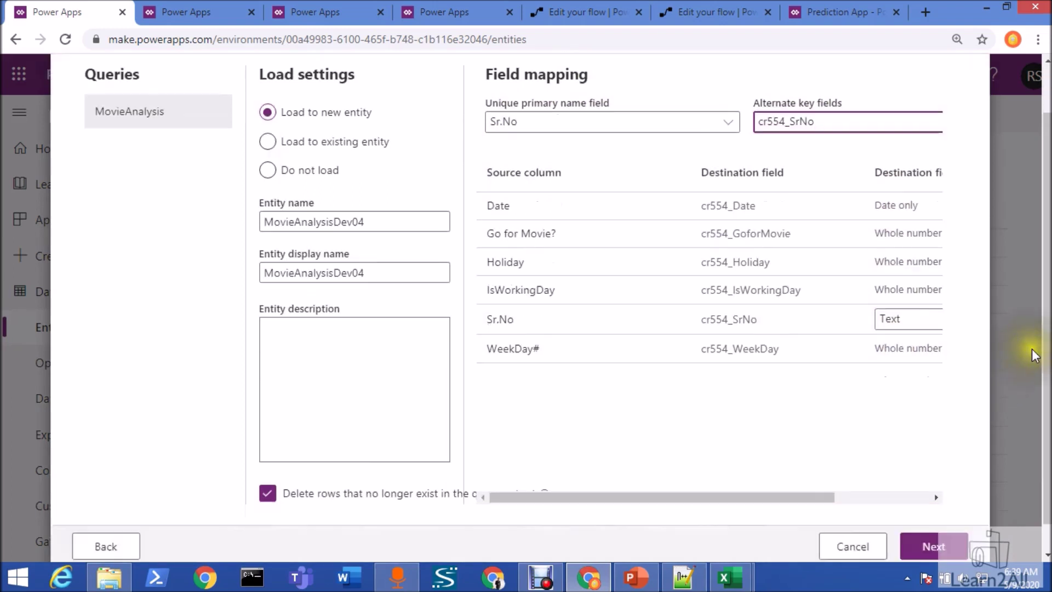
scroll(1031, 349, "down", 1)
left_click(931, 517)
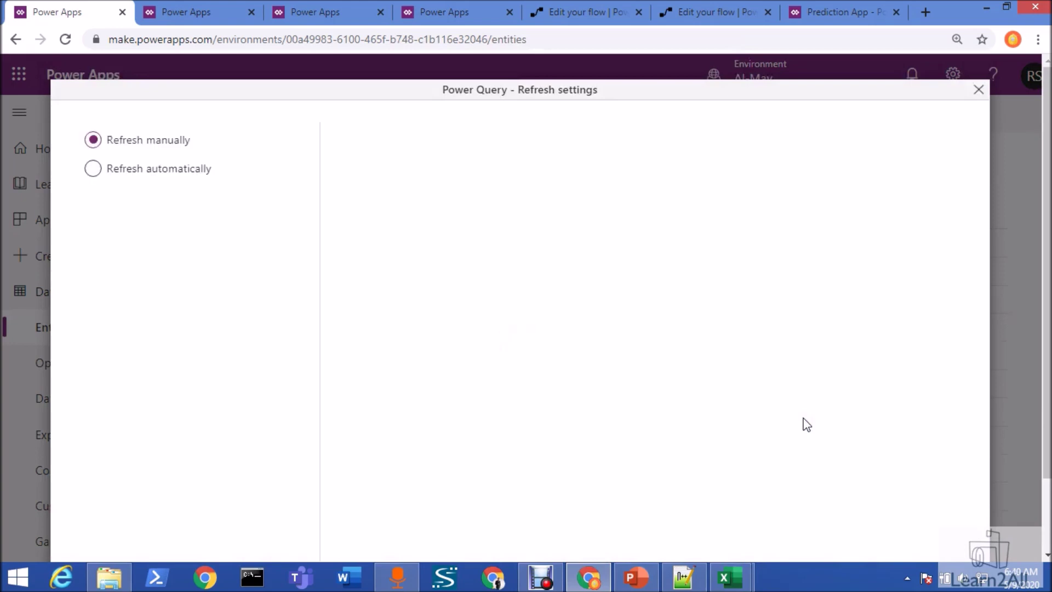
Choose manual refresh for the imported data and finish creating the entity.
left_click(133, 170)
left_click(141, 146)
scroll(867, 376, "down", 2)
left_click(938, 514)
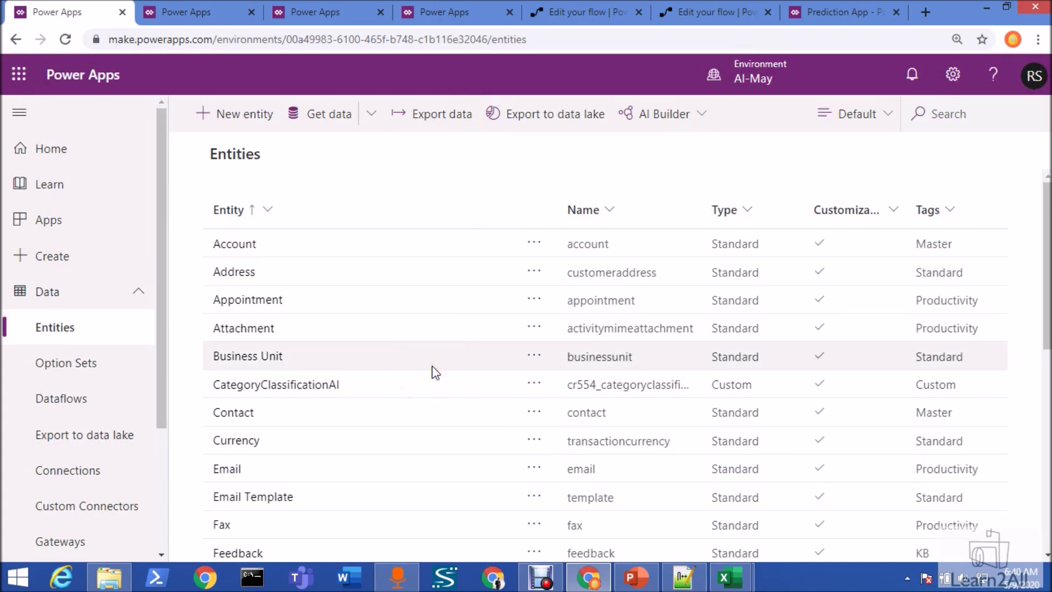
Reload the entities list and filter it to custom entities.
key("F5")
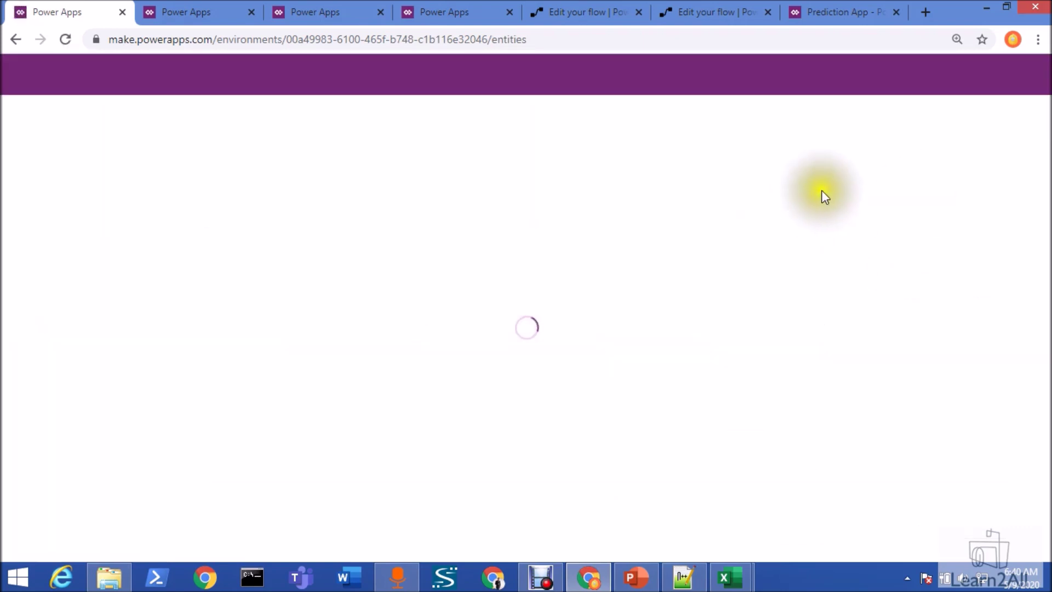
left_click(857, 114)
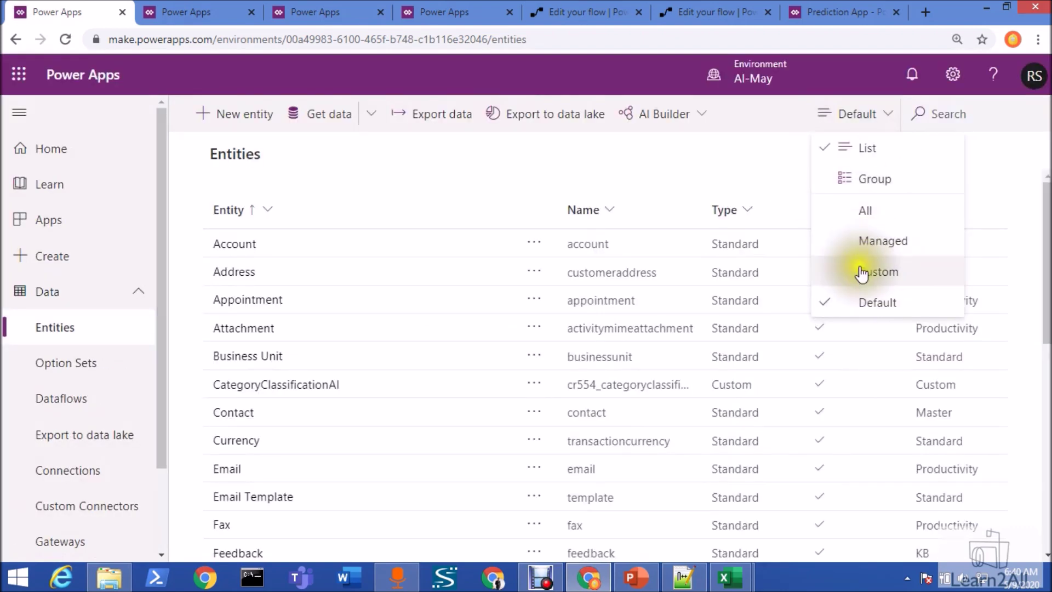
left_click(868, 277)
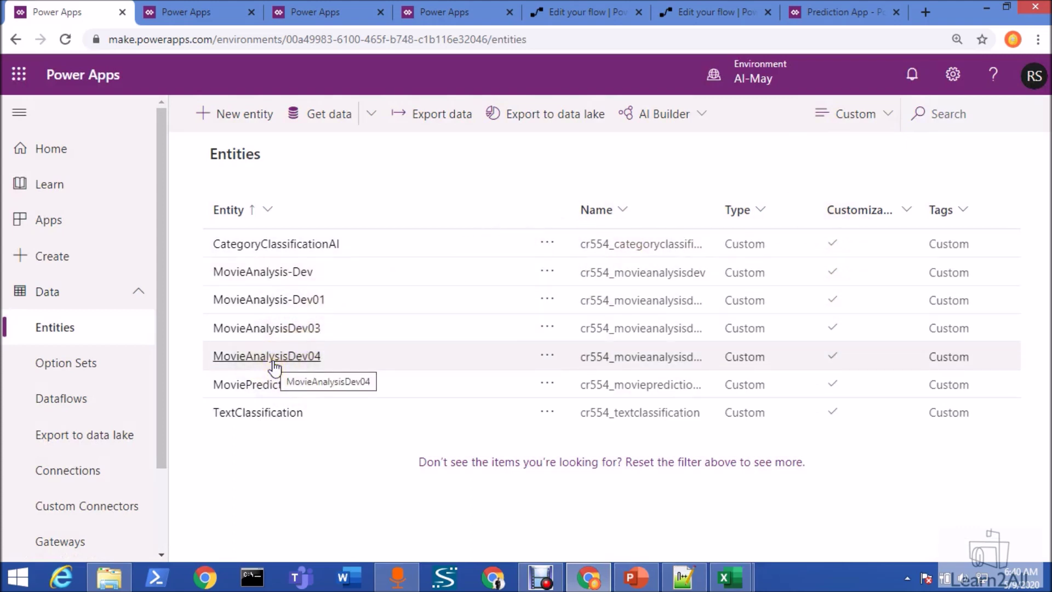
Check the data records of the MovieAnalysisDev04 entity and return to the entities list.
left_click(273, 362)
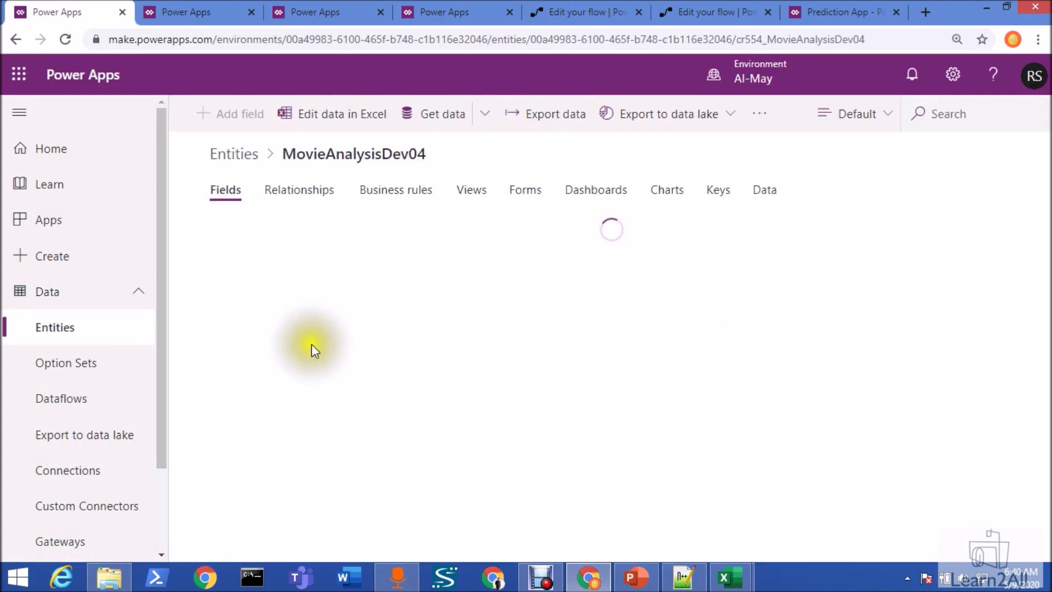
left_click(767, 193)
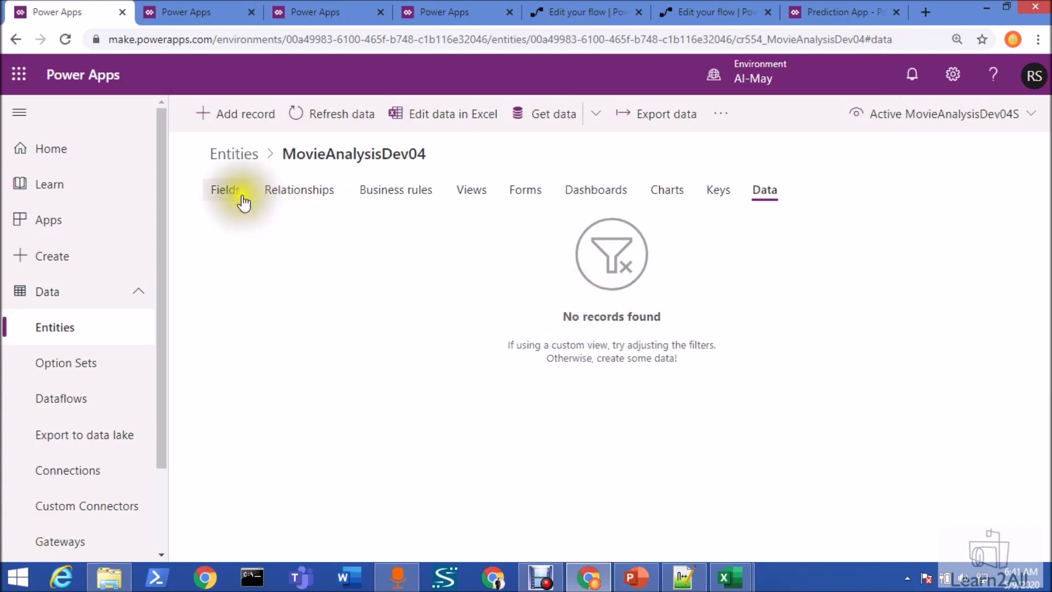
left_click(246, 159)
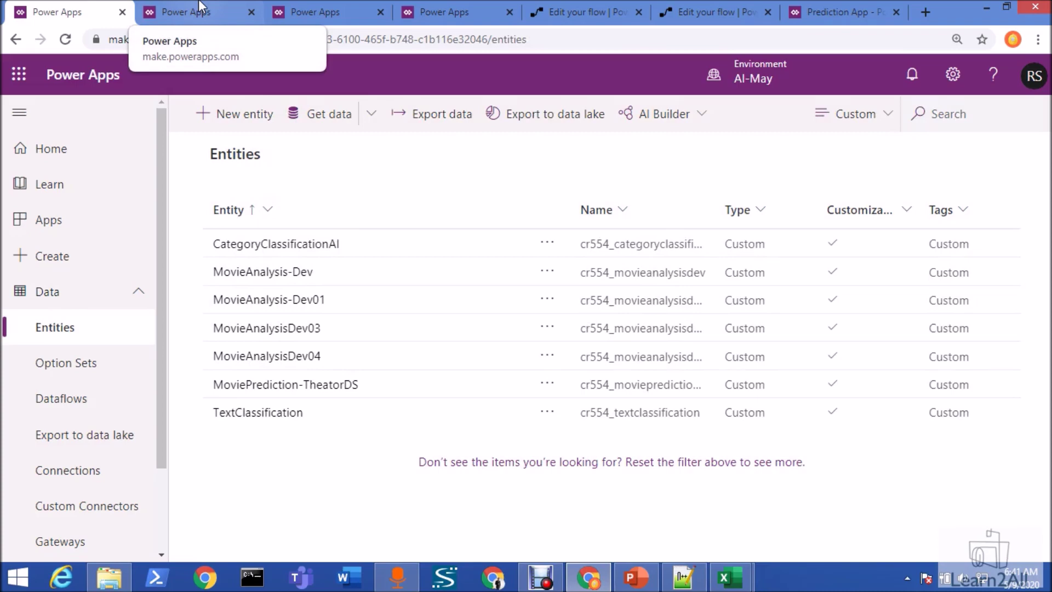
Start a new Prediction model in AI Builder and name it GlobalAIPrediction.
left_click(200, 6)
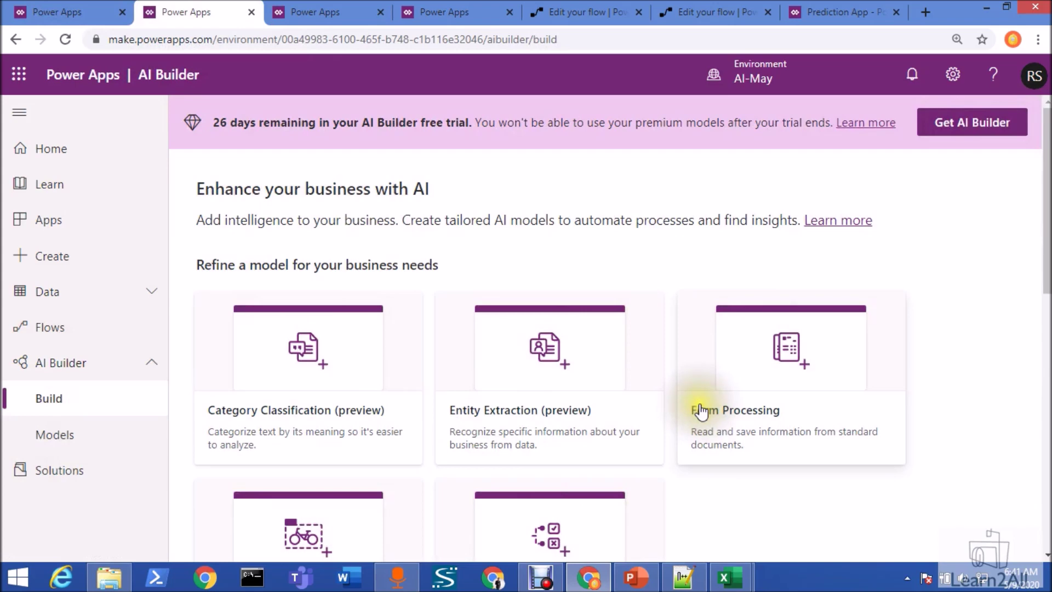
scroll(702, 412, "down", 1)
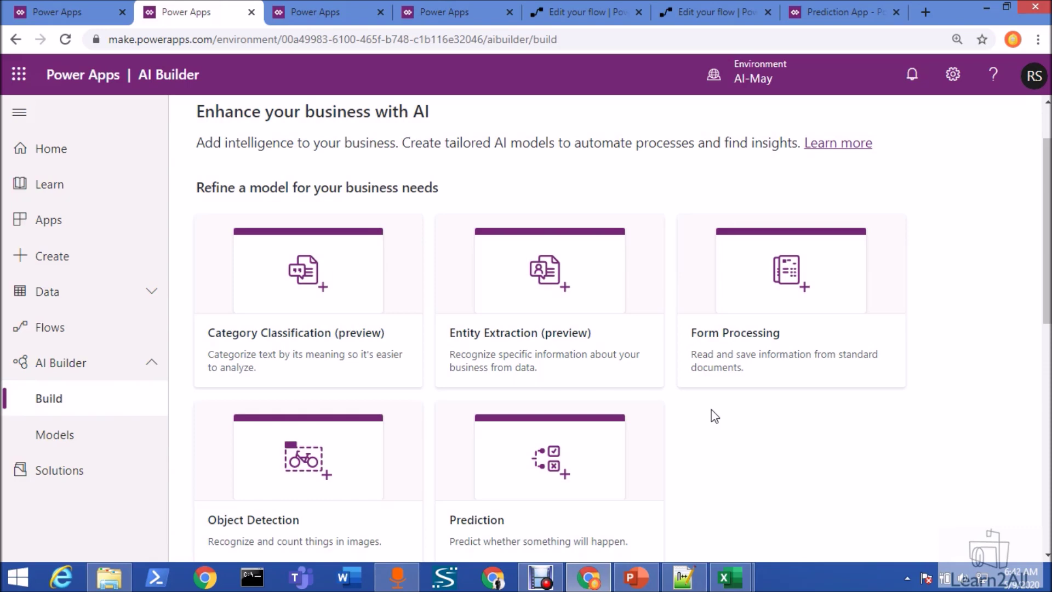
left_click(547, 486)
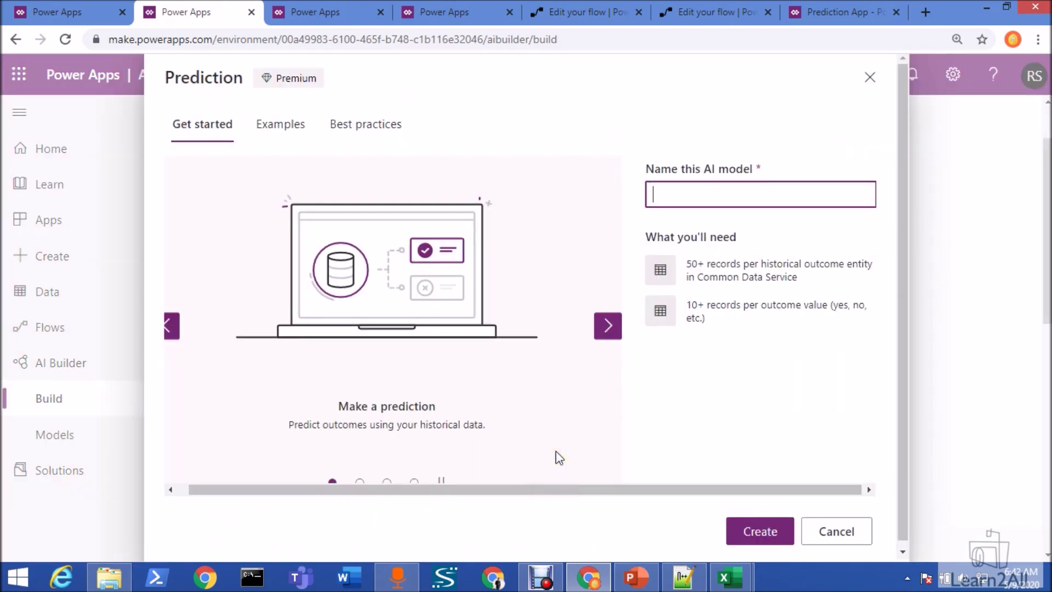
type("GlobalAIPrediction")
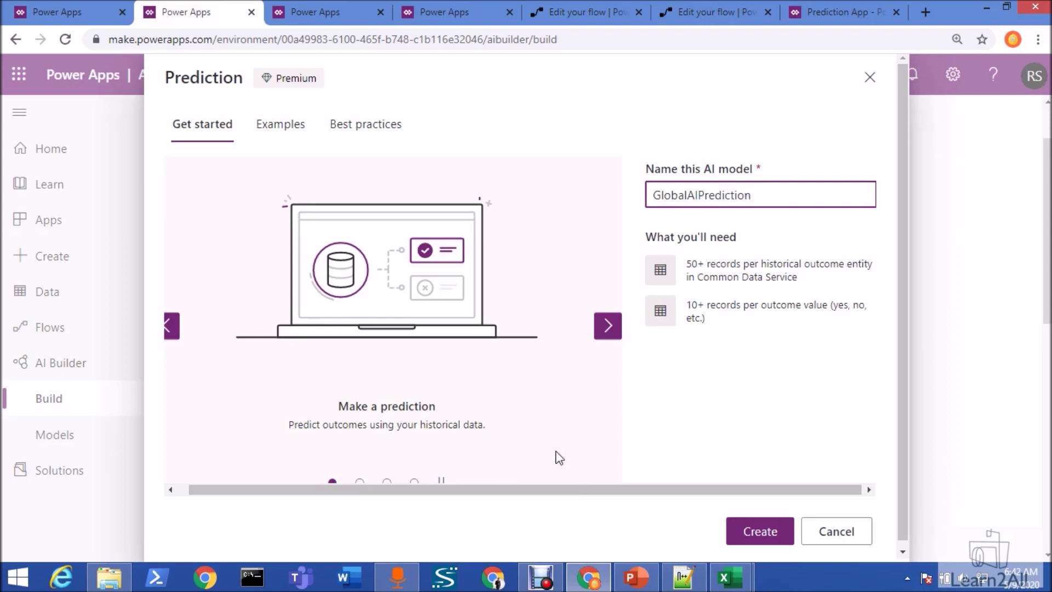
Review the prediction examples, best practices and record requirements, and create the model.
left_click(284, 138)
left_click(377, 139)
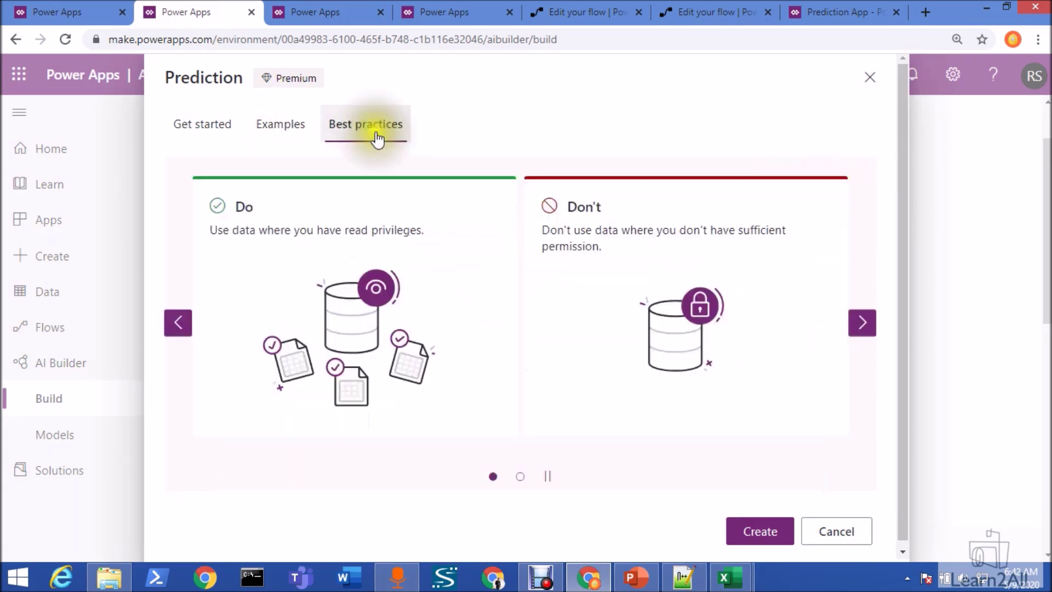
left_click(214, 130)
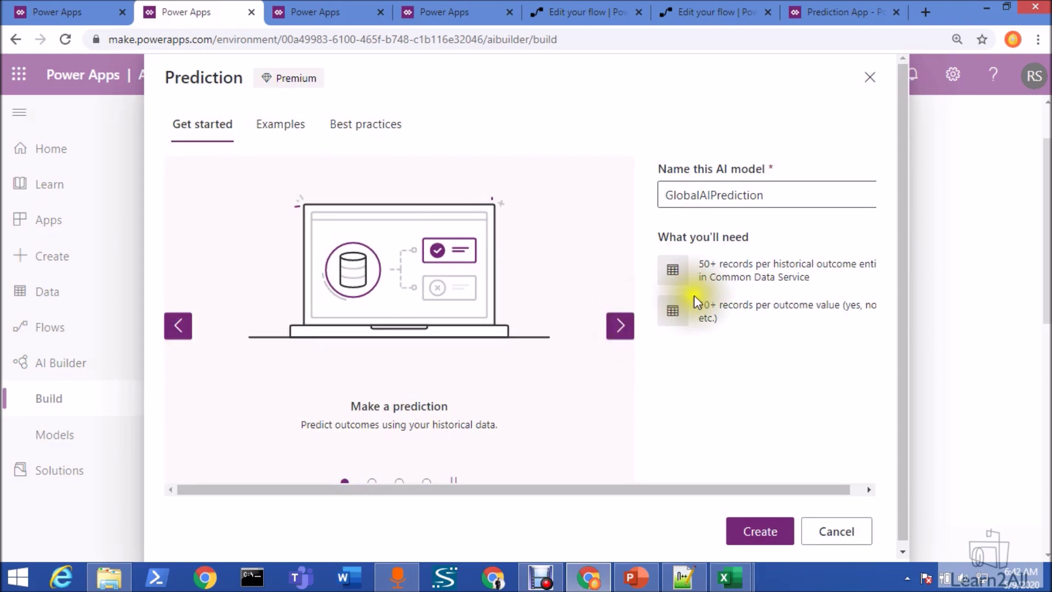
double_click(703, 265)
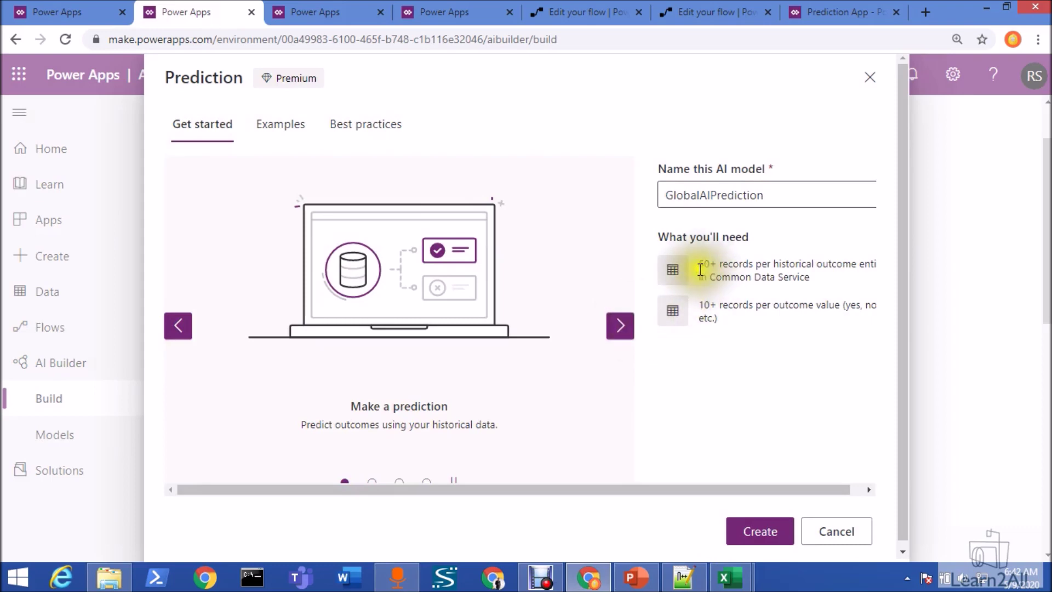
double_click(792, 277)
double_click(752, 304)
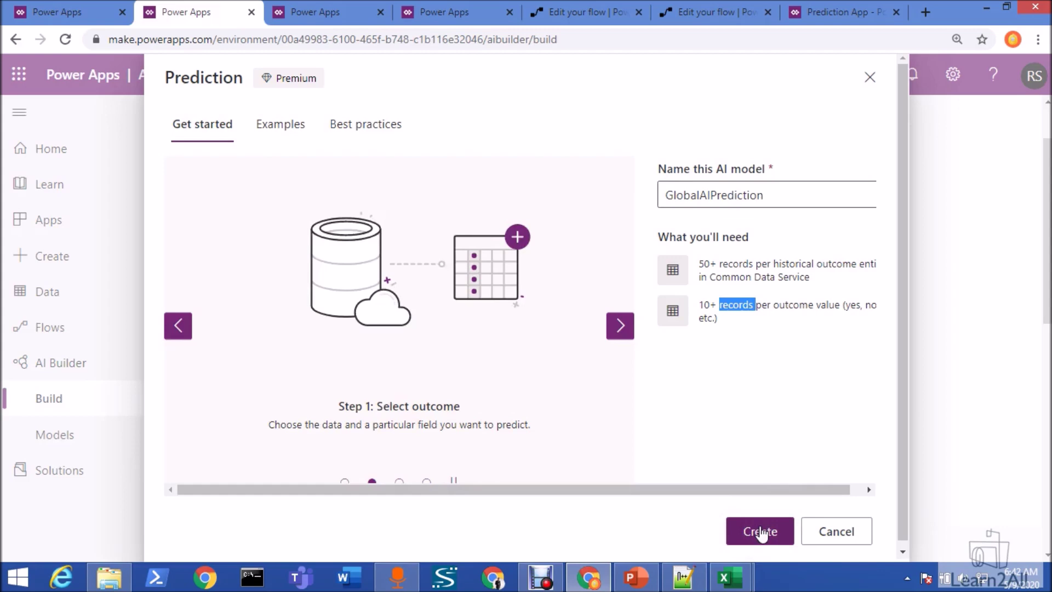
left_click(761, 531)
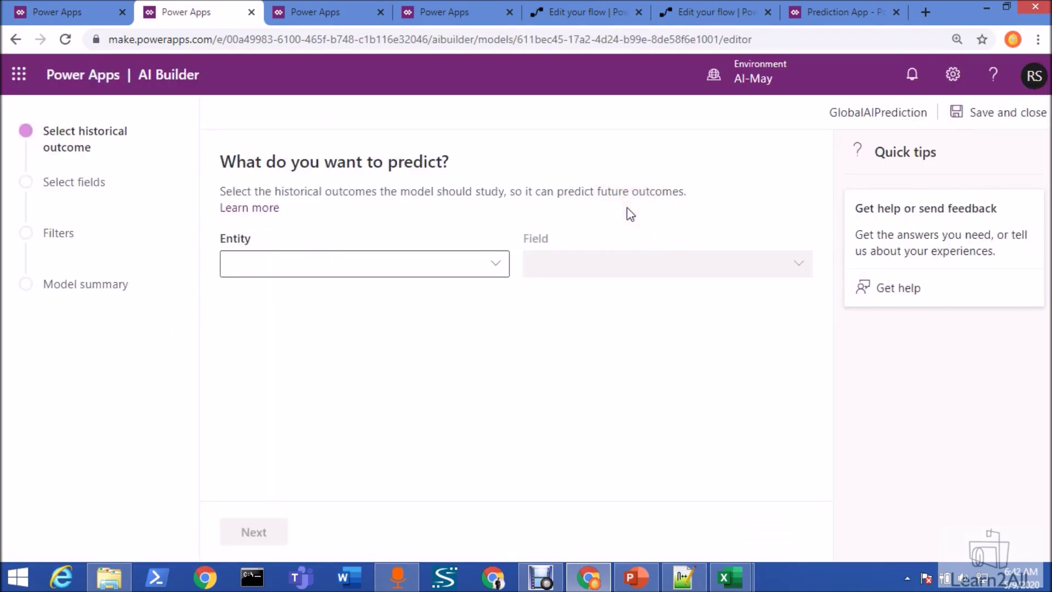
Set the historical outcome to the Go for Movie? field of the MovieAnalysis-Dev01 entity and continue to field selection.
left_click(496, 264)
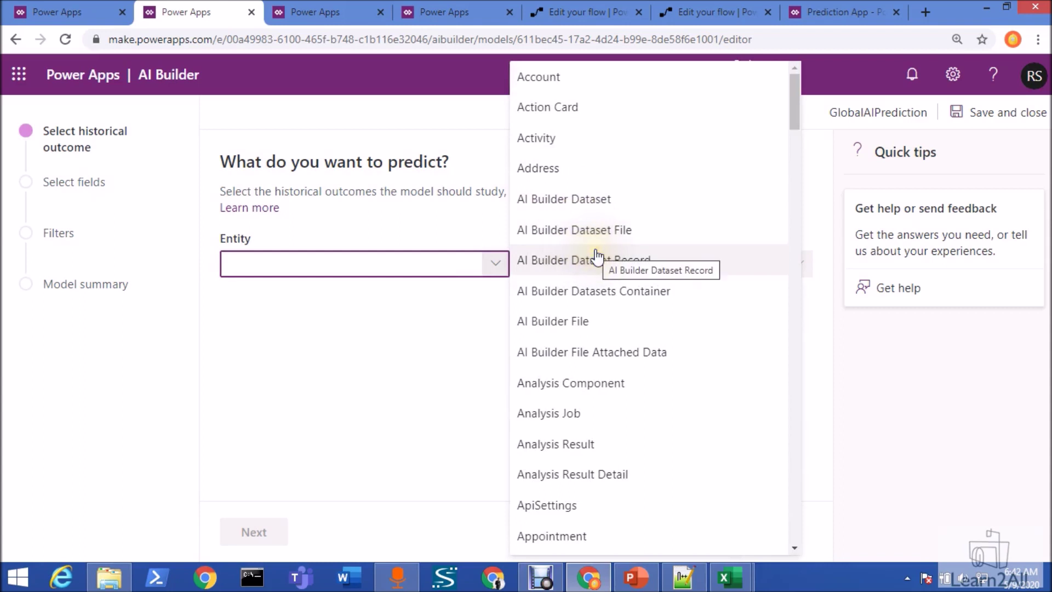
type("dev")
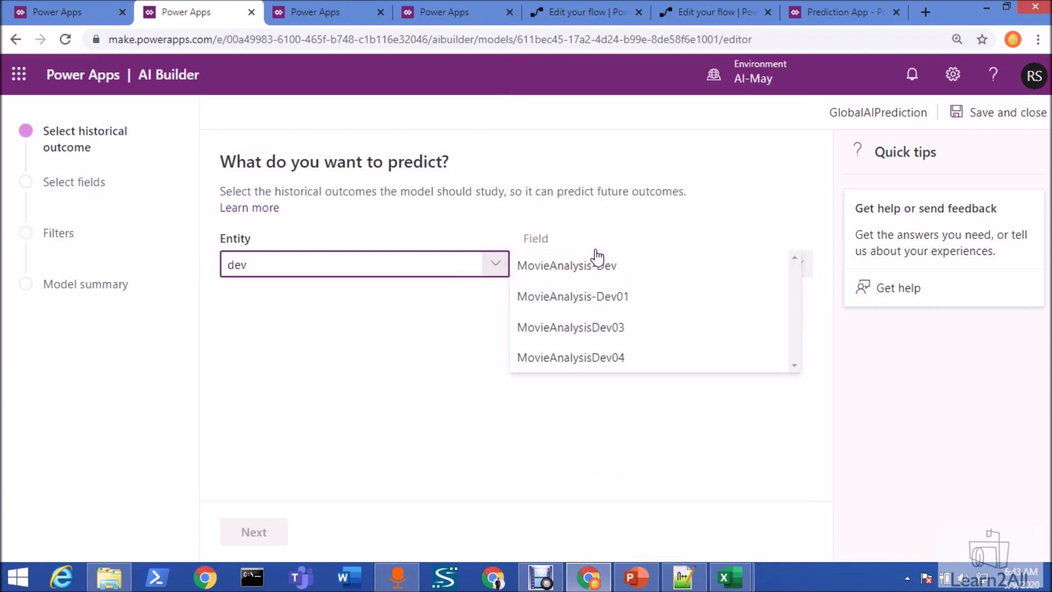
left_click(586, 298)
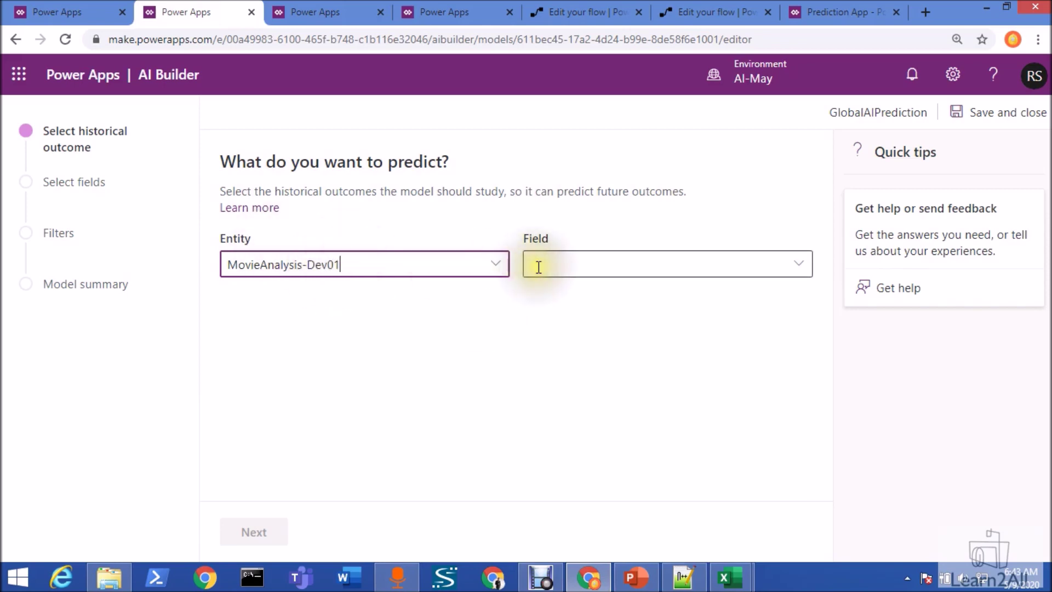
left_click(569, 266)
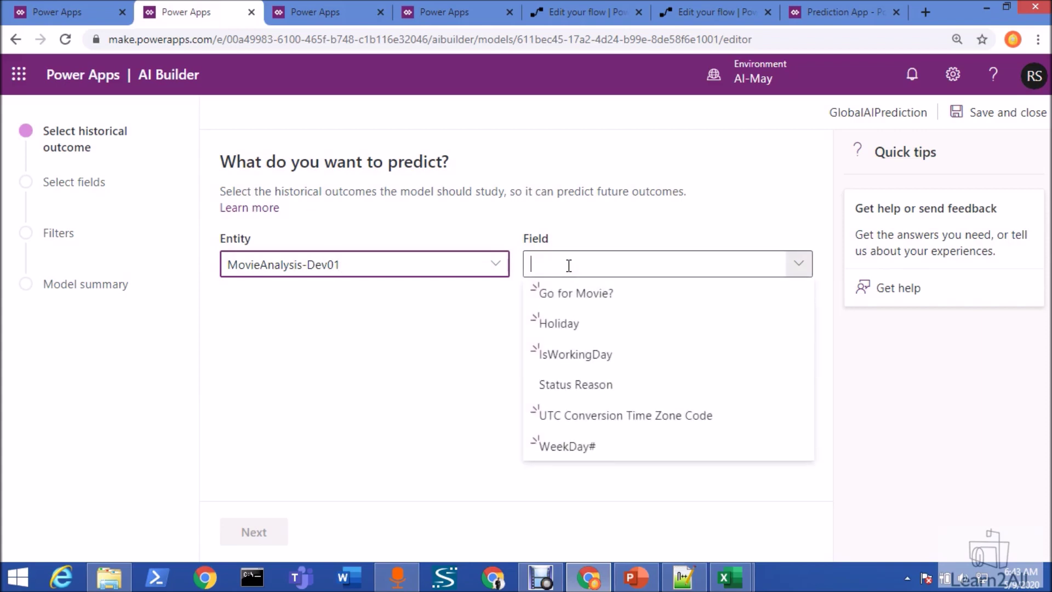
left_click(570, 298)
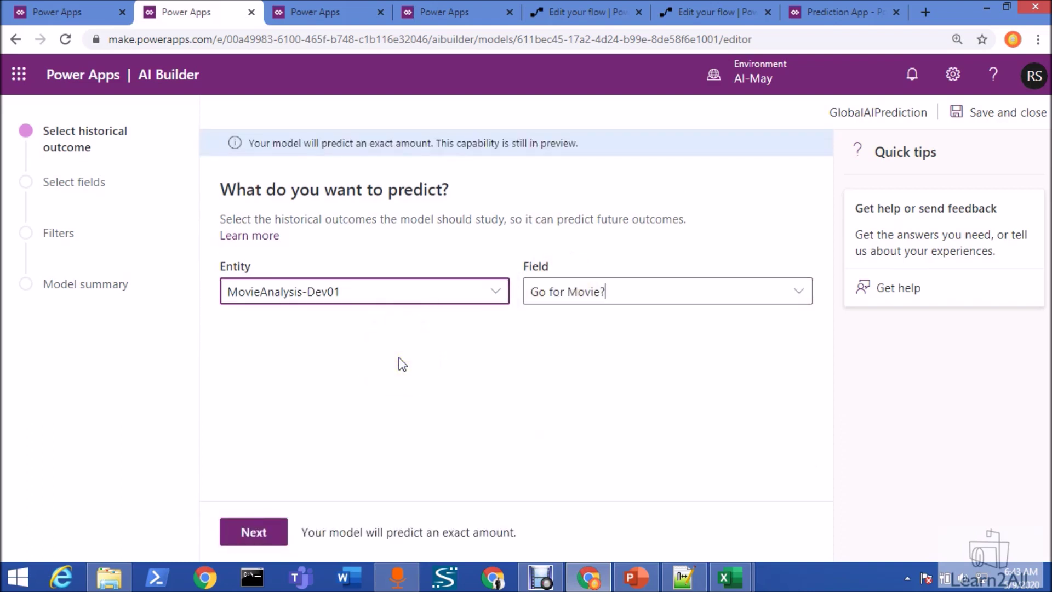
left_click(252, 540)
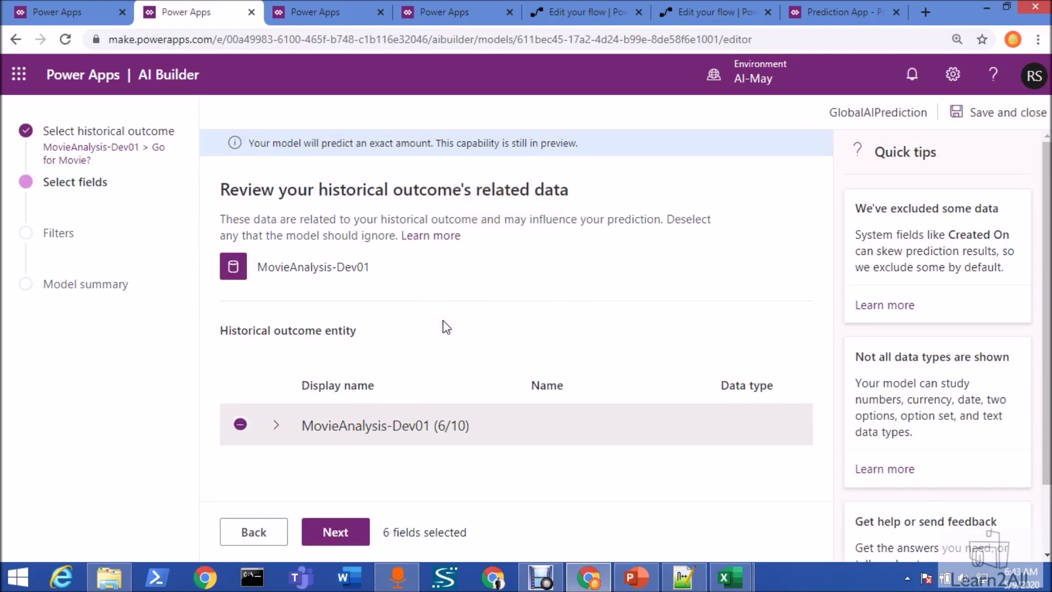
Review the MovieAnalysis-Dev01 fields, clear the full selection, and select only Holiday, IsWorkingDay and WeekDay# as prediction inputs.
left_click(275, 425)
scroll(510, 329, "down", 4)
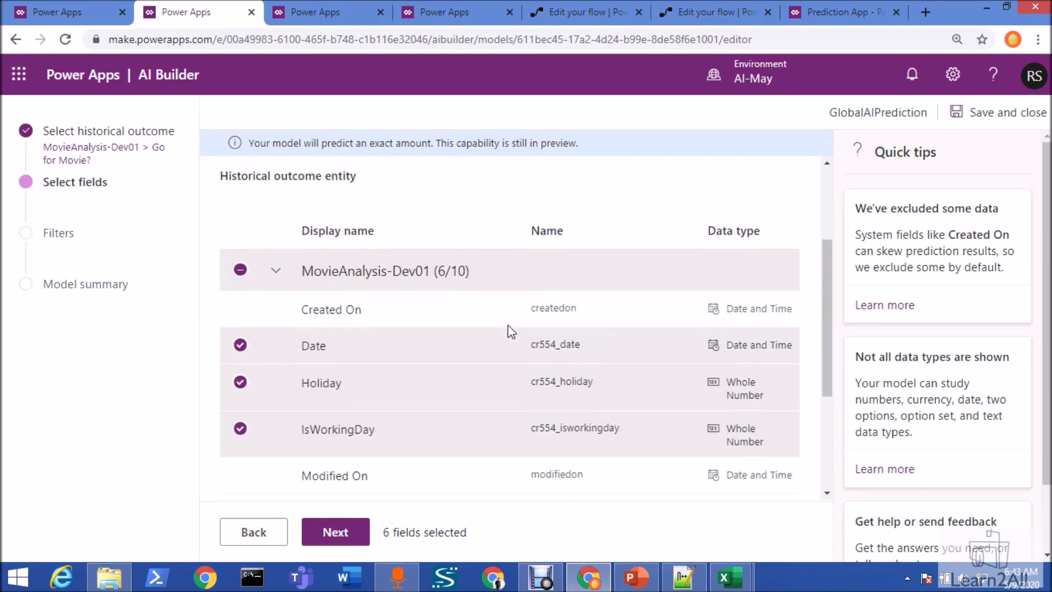
scroll(511, 331, "down", 2)
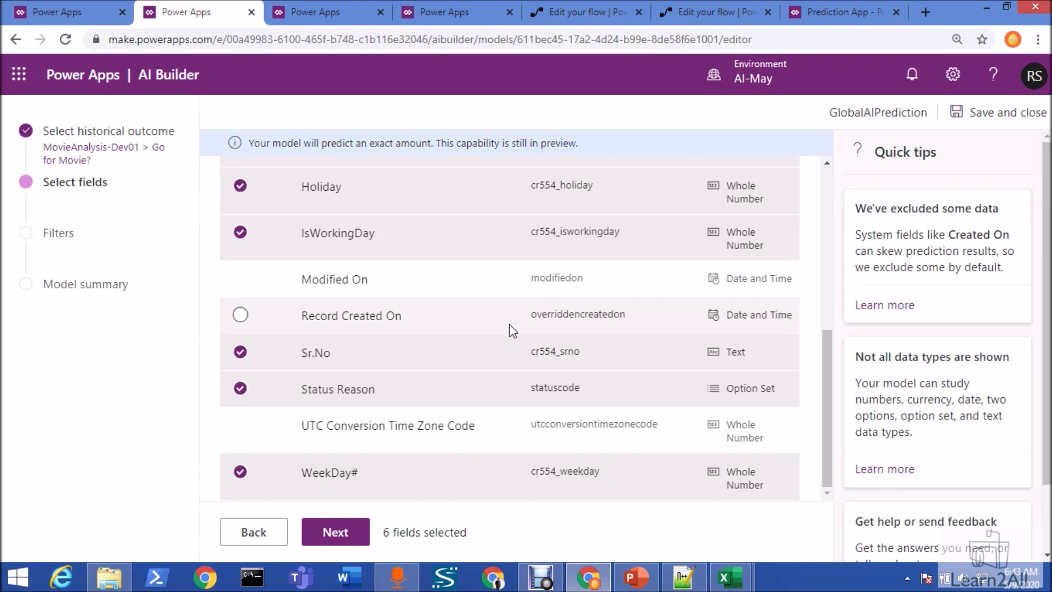
scroll(512, 329, "up", 5)
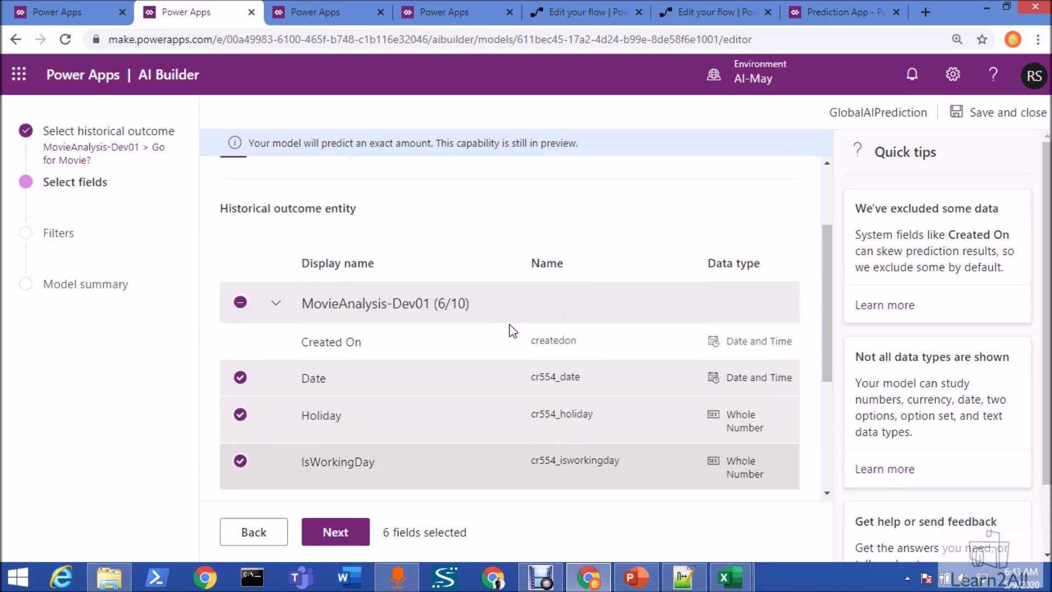
left_click(239, 306)
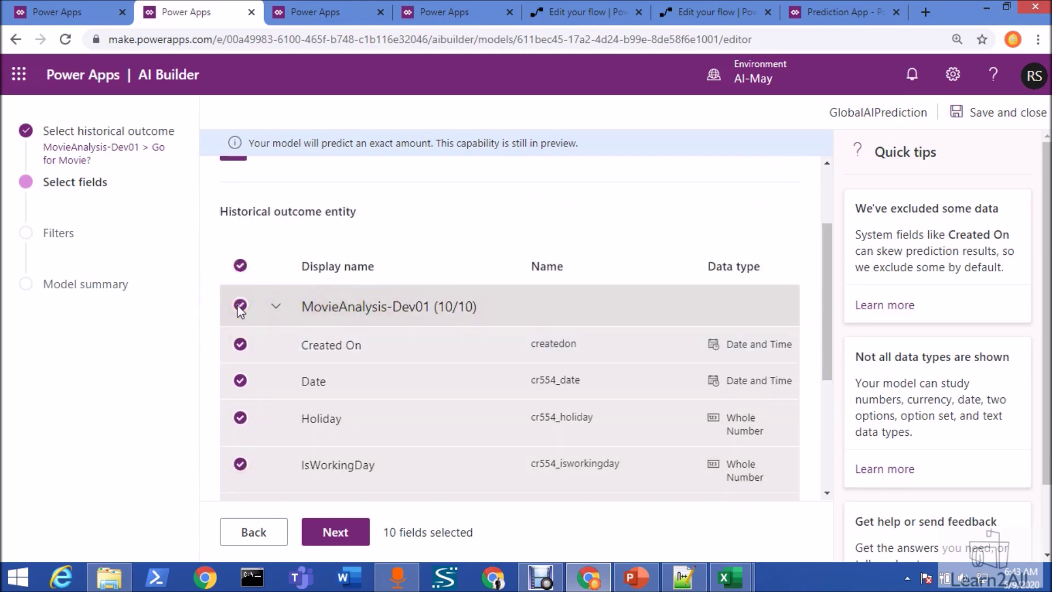
left_click(239, 307)
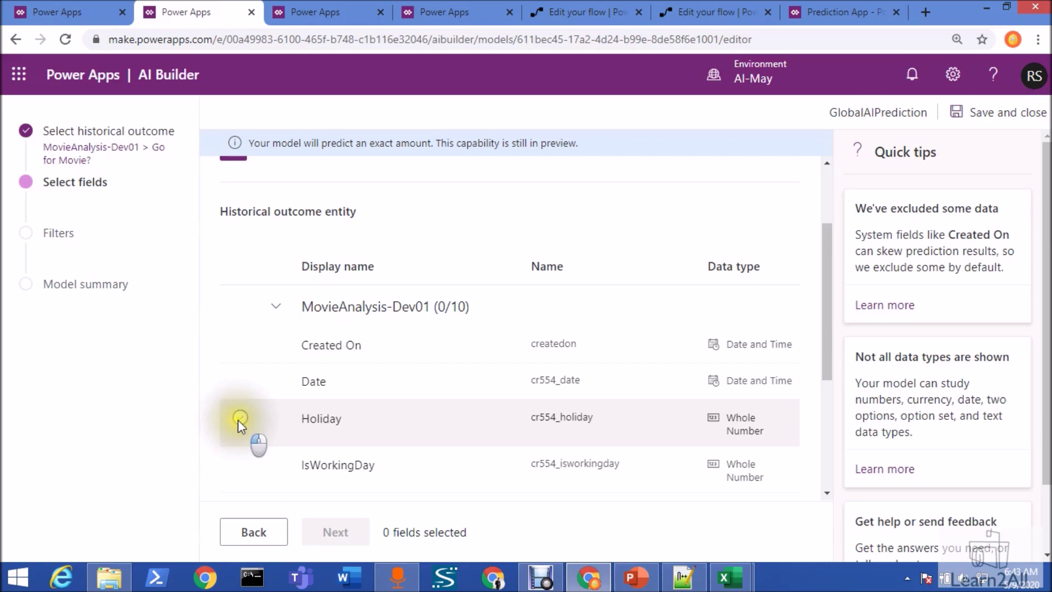
left_click(240, 419)
scroll(238, 419, "down", 3)
left_click(237, 313)
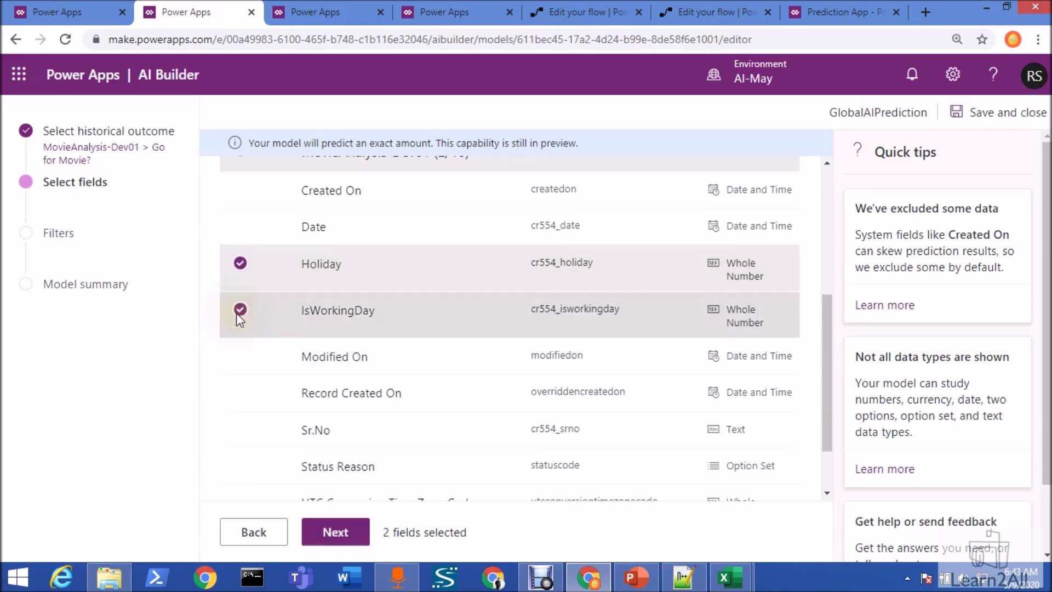
scroll(247, 385, "down", 2)
left_click(238, 471)
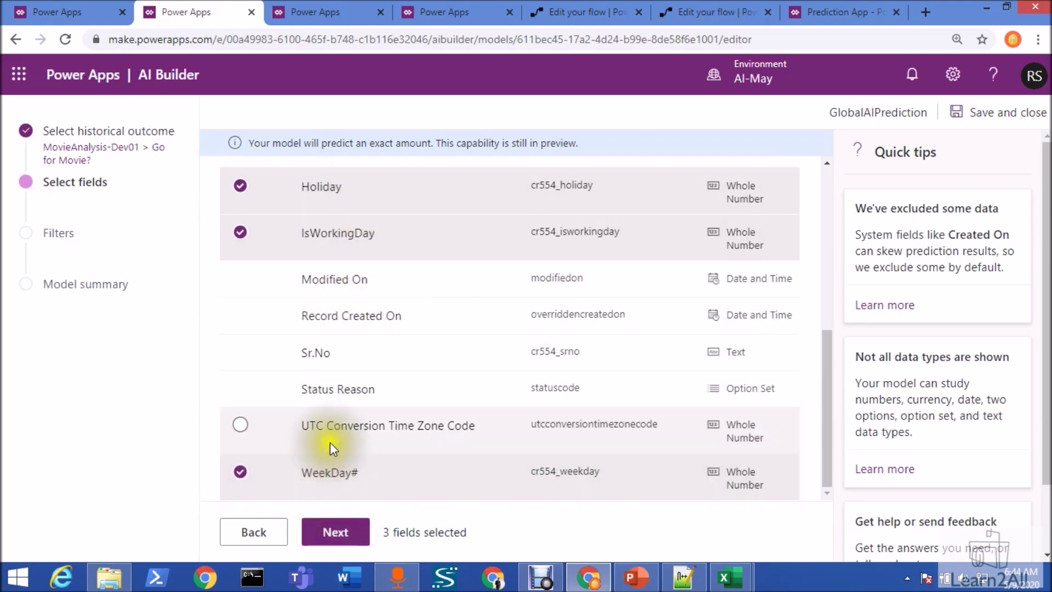
Skip filtering the data, review the model summary, start training the model, and go to the models list.
left_click(332, 535)
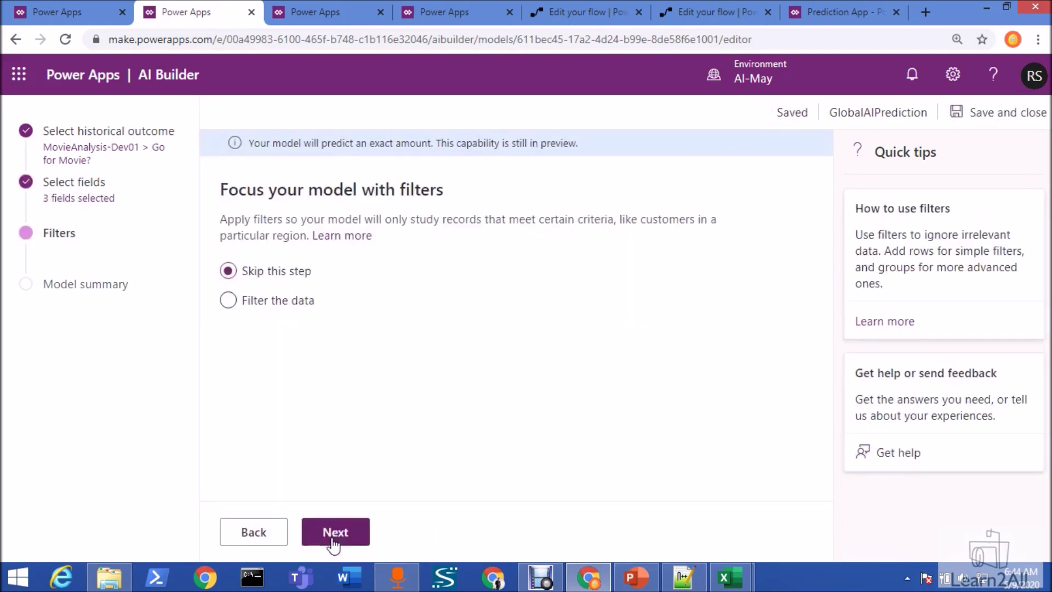
left_click(333, 542)
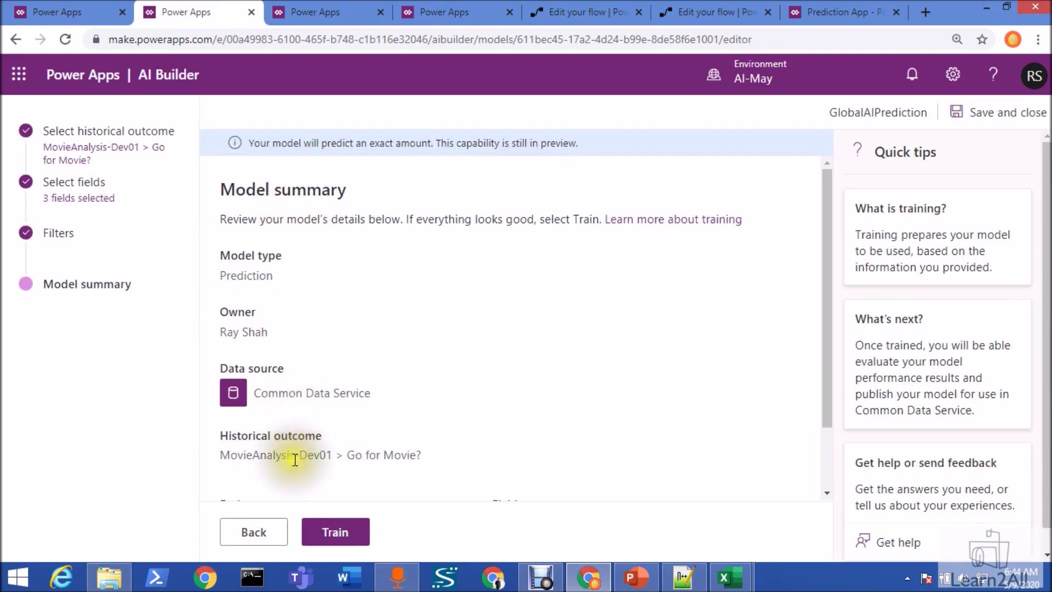
double_click(237, 276)
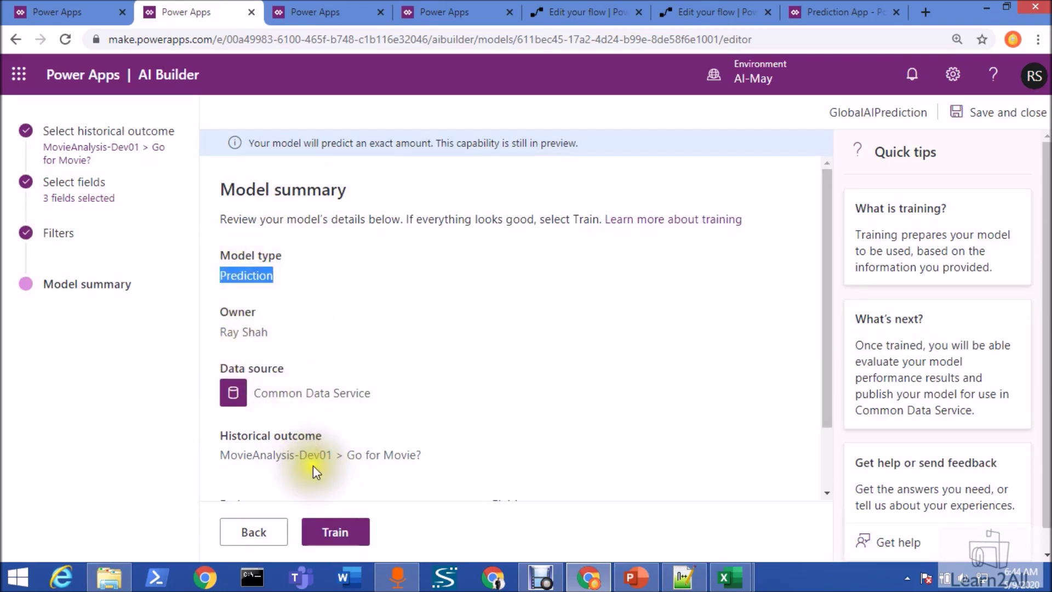
left_click(334, 532)
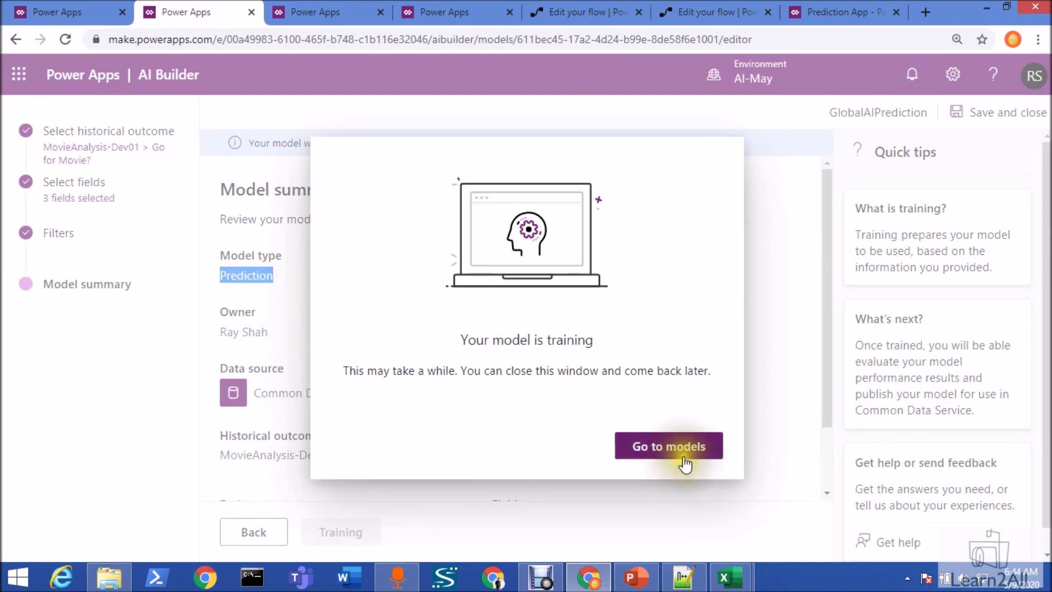
left_click(685, 454)
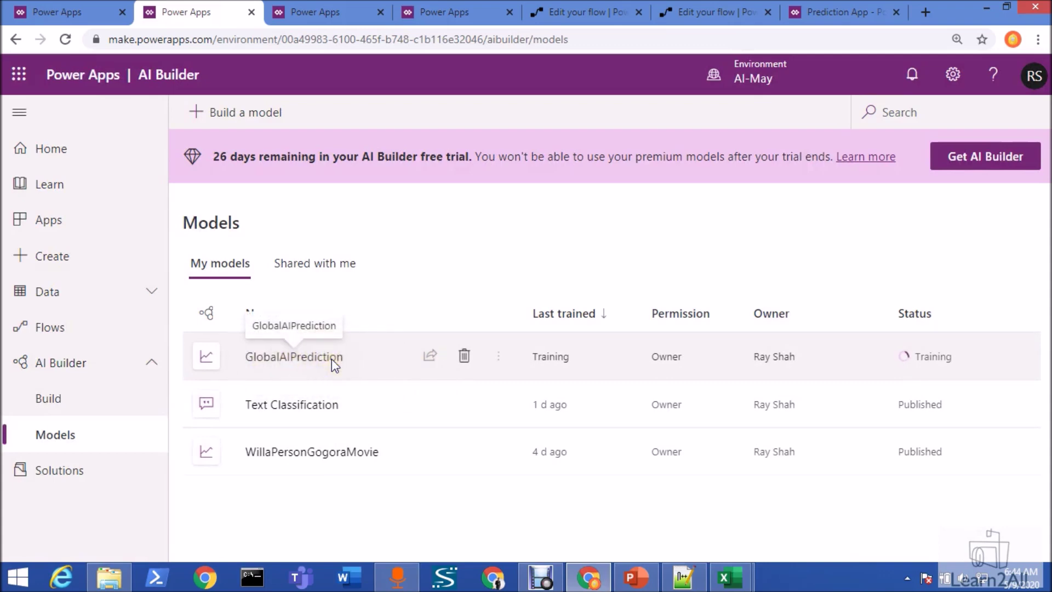
Check the performance details of the WillaPersonGogoraMovie model and publish the trained GlobalAIPrediction model.
left_click(930, 370)
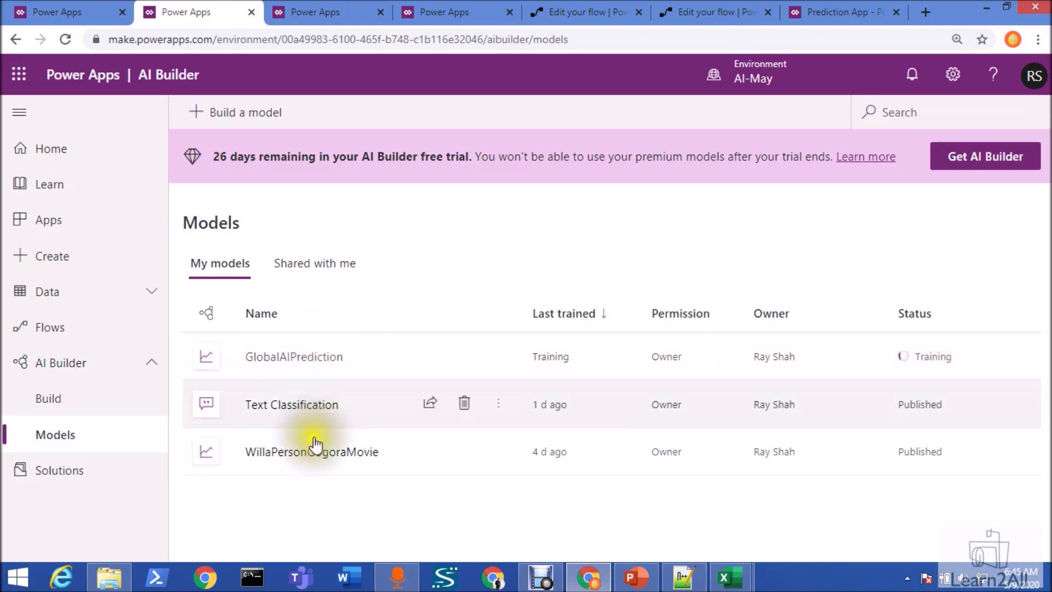
left_click(315, 458)
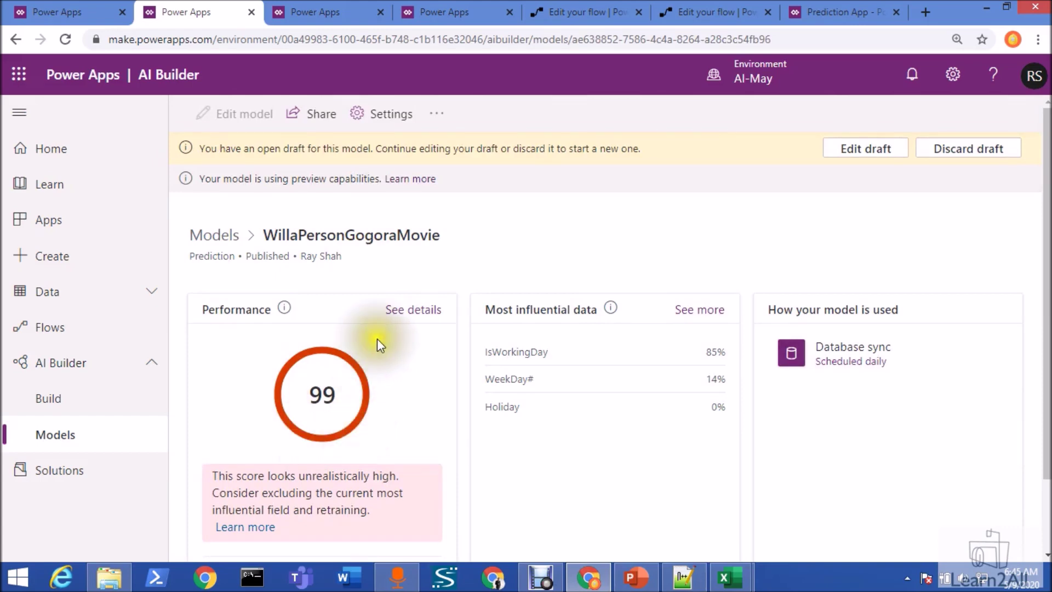
scroll(377, 339, "down", 2)
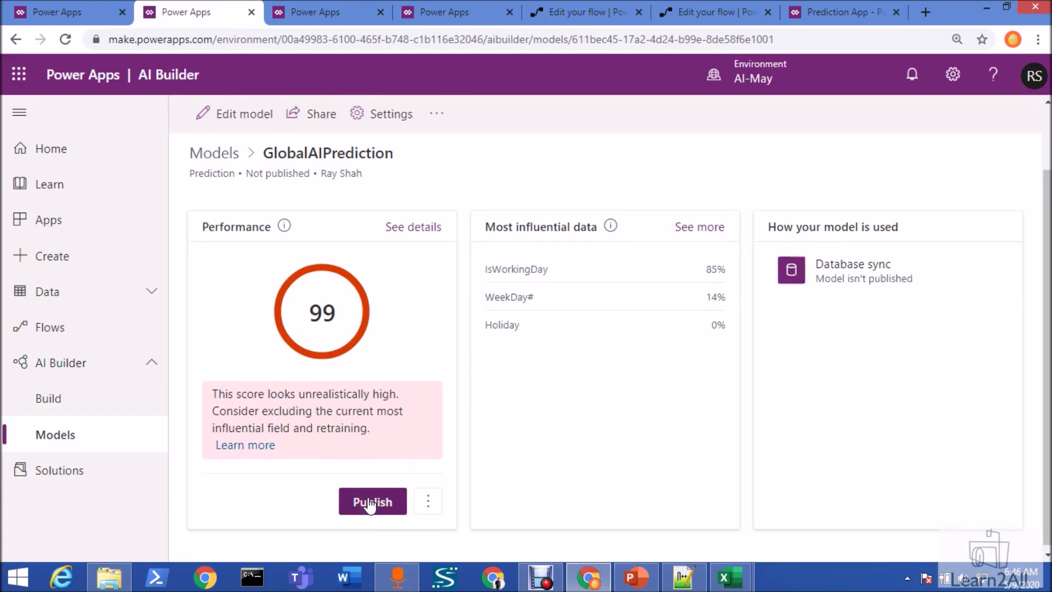
left_click(369, 509)
Open the data records of the MovieAnalysis-Dev01 entity and show all fields, including the cr554_goformovie prediction columns.
left_click(287, 306)
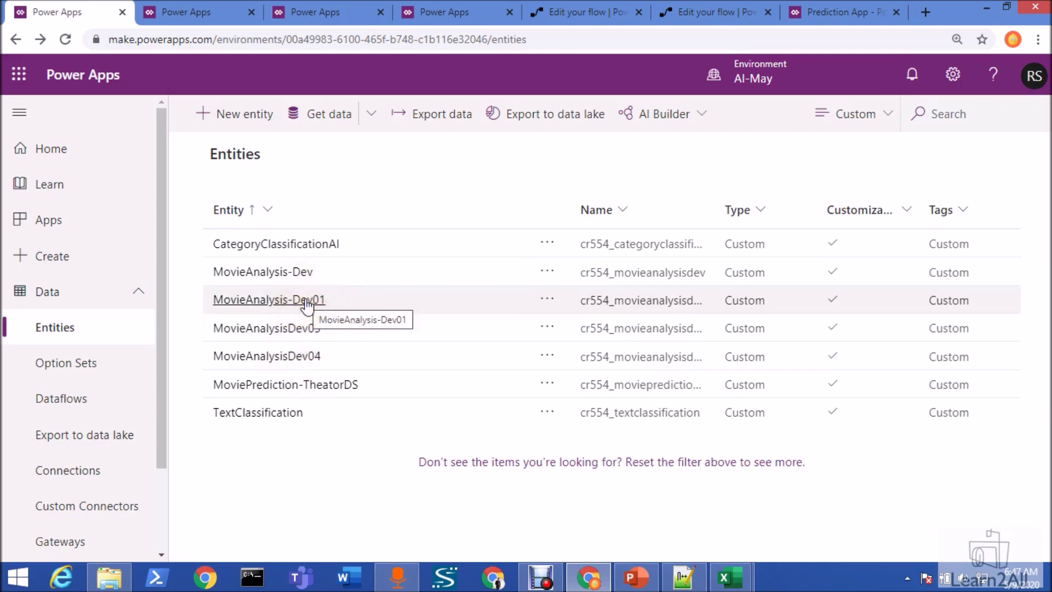
left_click(307, 306)
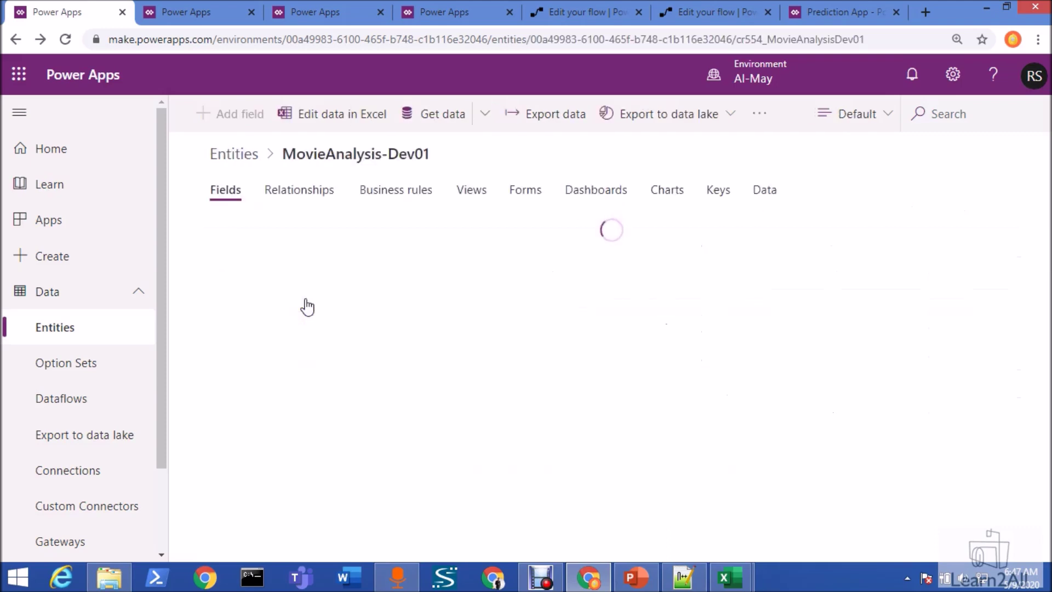
left_click(305, 298)
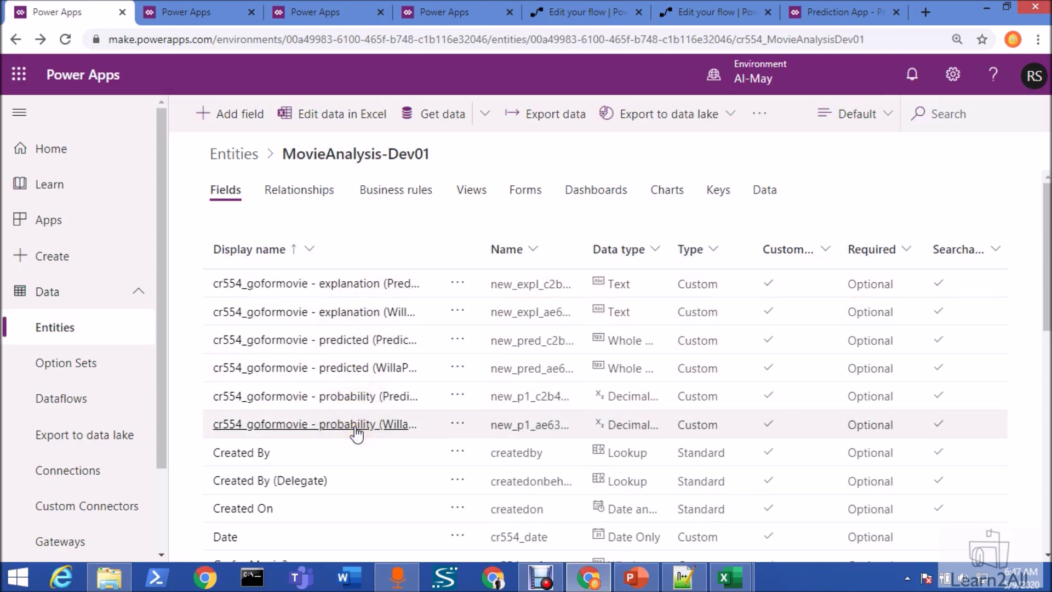
left_click(765, 191)
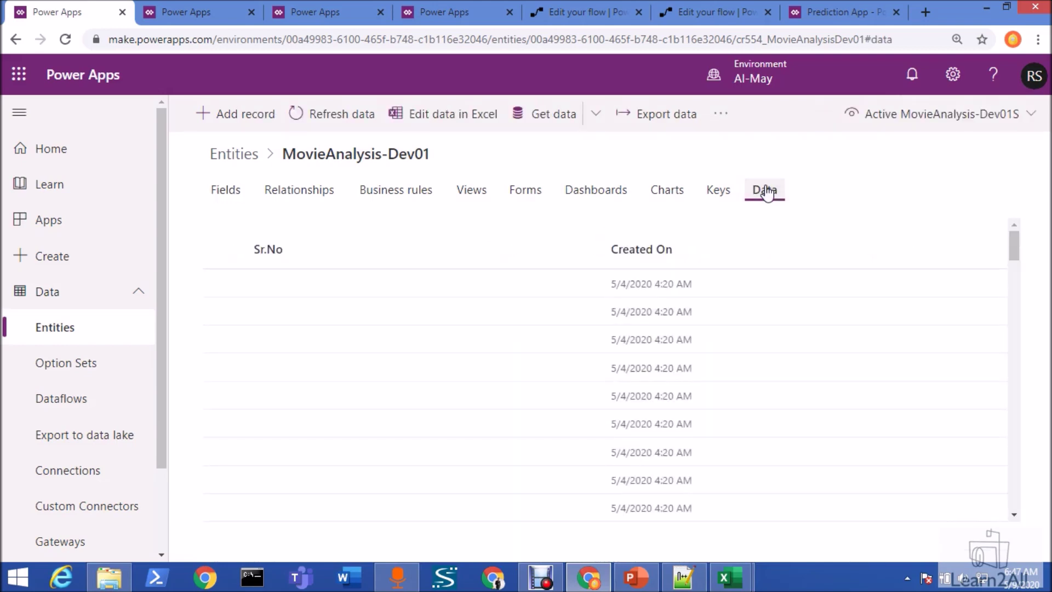
left_click(1005, 113)
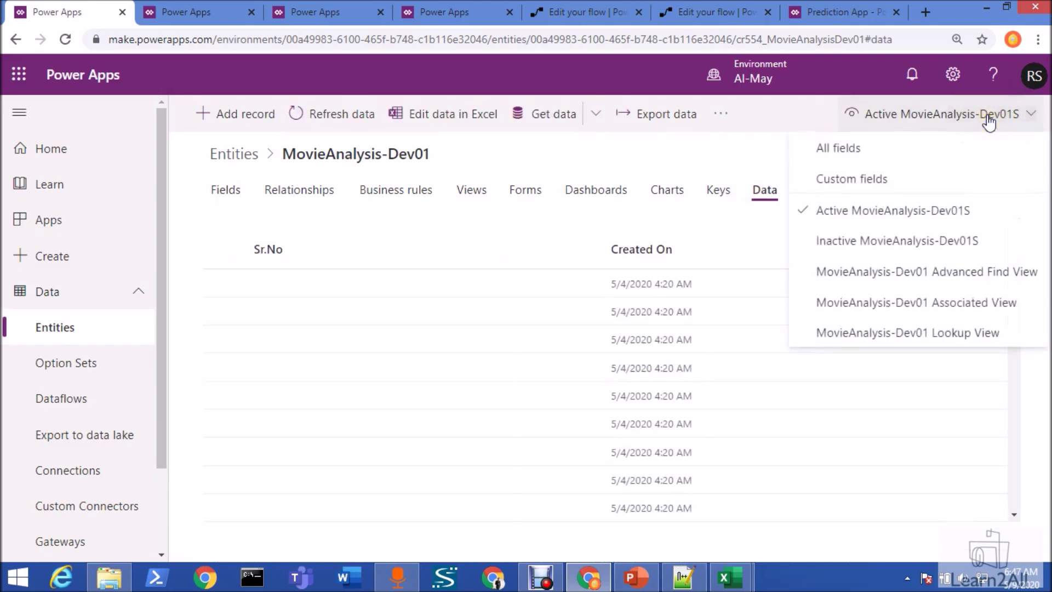
left_click(945, 156)
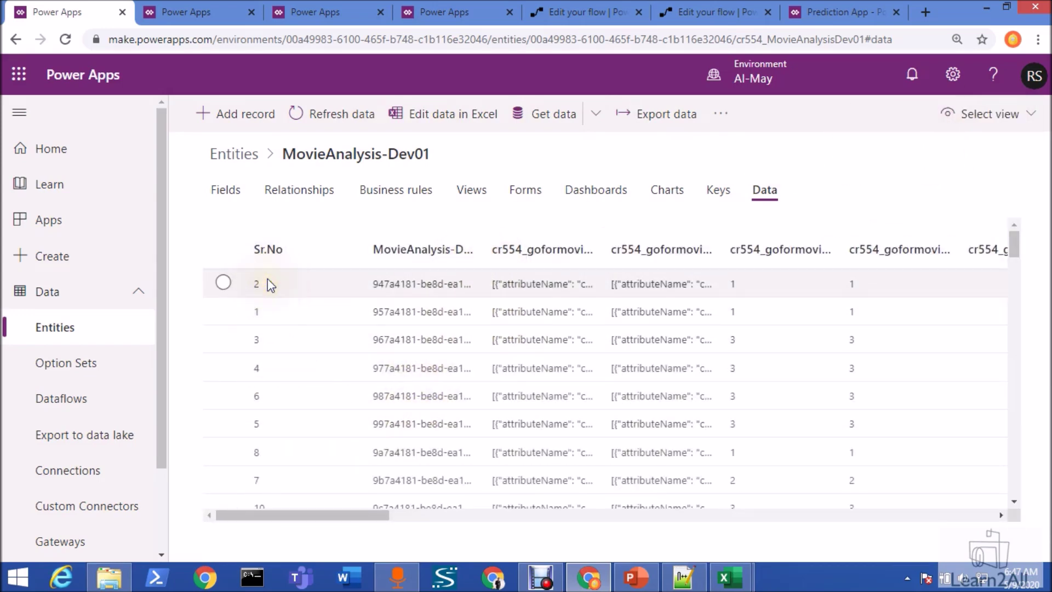
left_click_drag(348, 515, 412, 515)
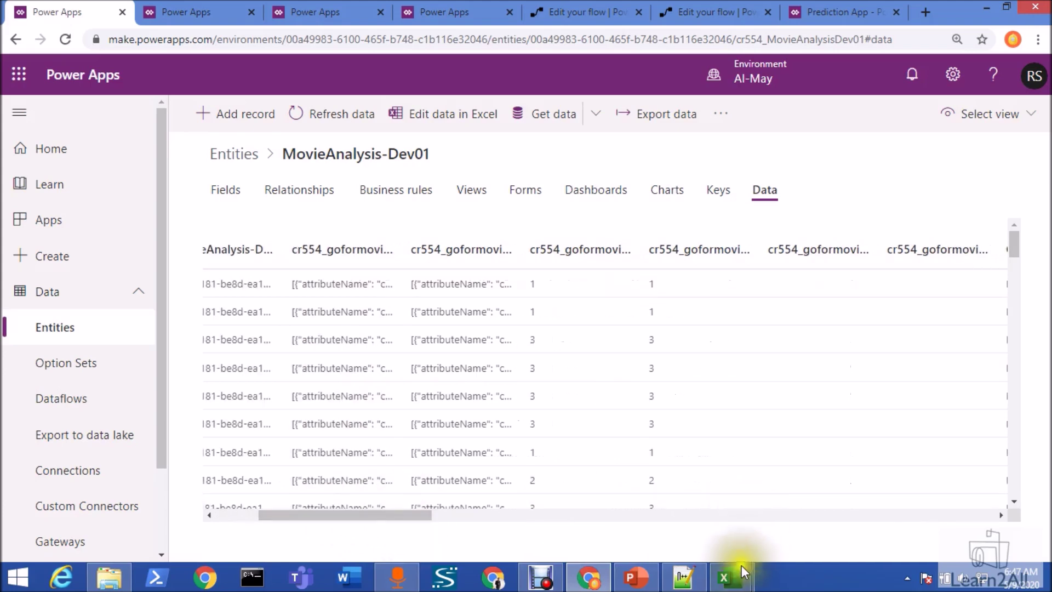
Switch to the MovieAnalysis.xlsx workbook in Excel and check the source values of the record with Sr.No 2.
mouse_move(737, 571)
left_click(774, 495)
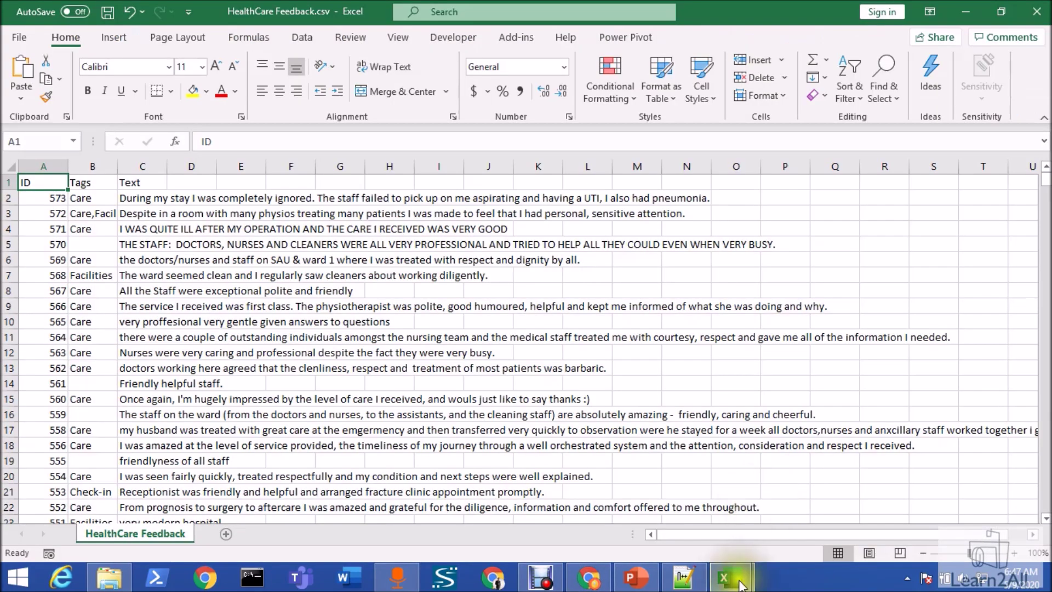
left_click(642, 530)
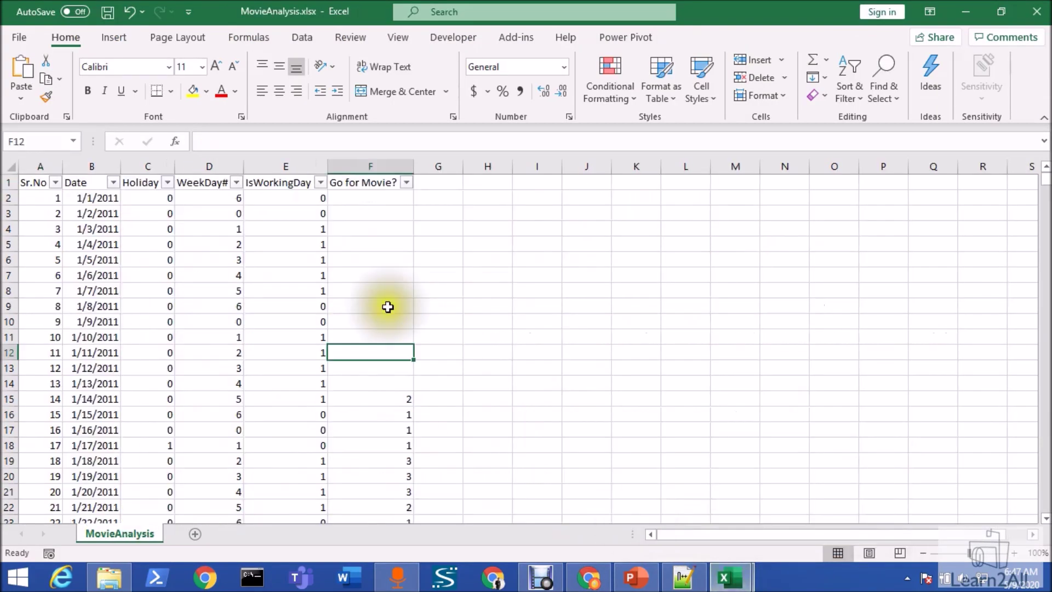
left_click(97, 214)
left_click(298, 215)
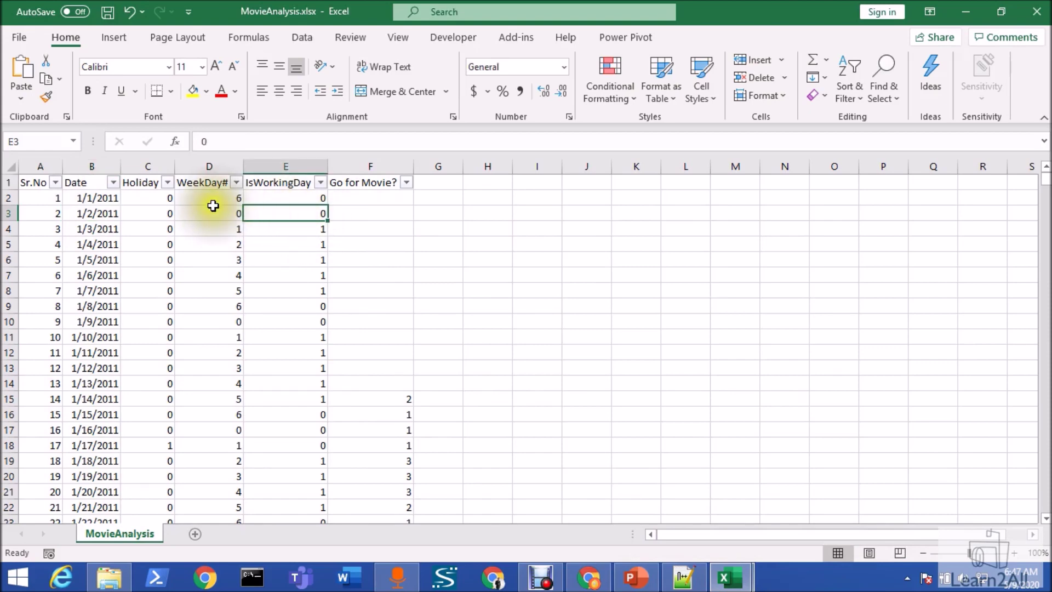
left_click(974, 12)
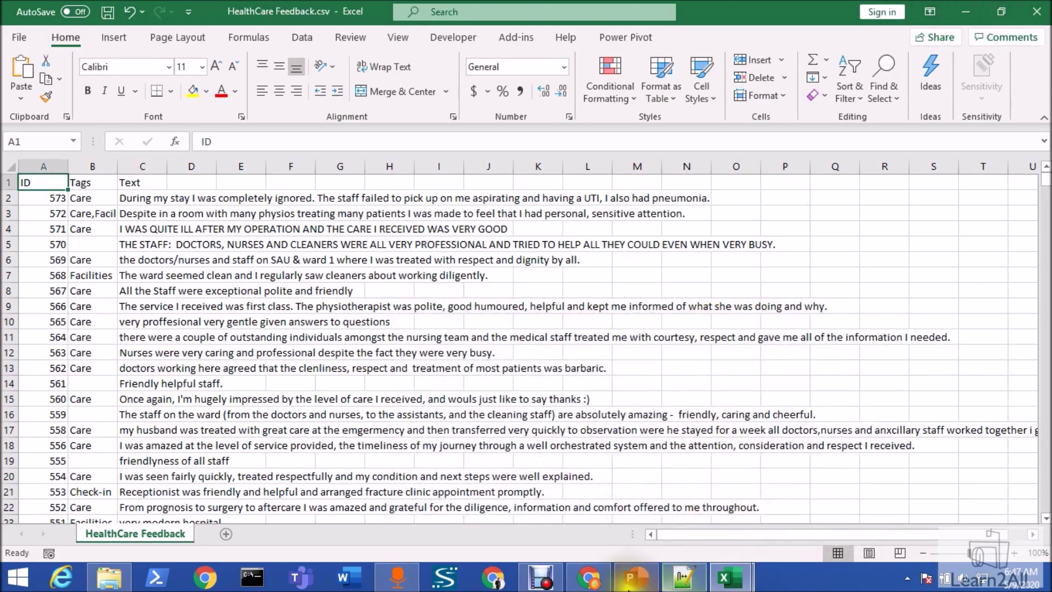
Return to the Power Apps data in Chrome and widen the first predicted cr554_goformovie column to read its heading.
mouse_move(589, 577)
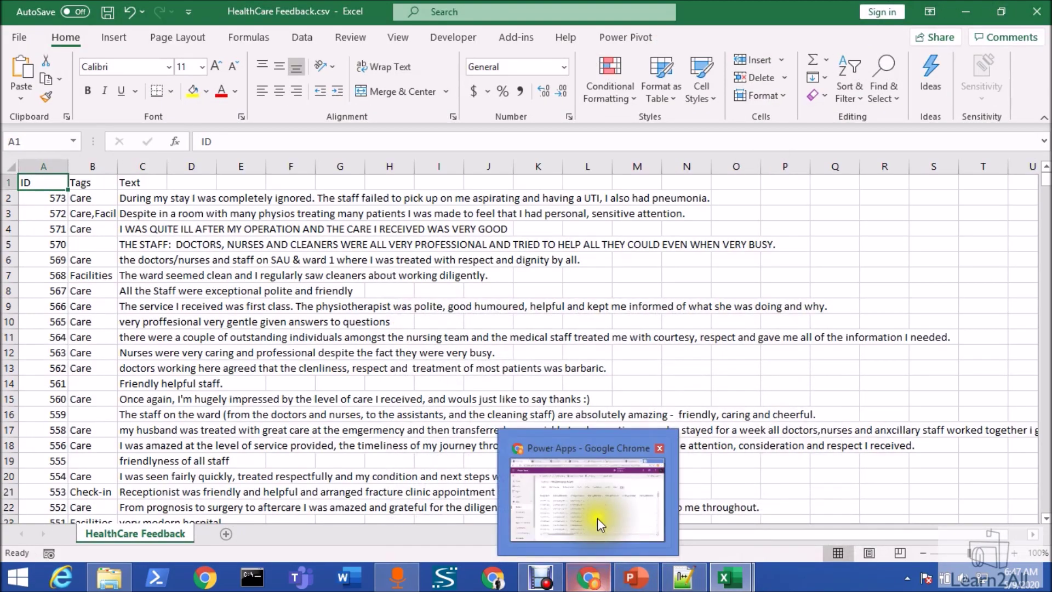
mouse_move(598, 515)
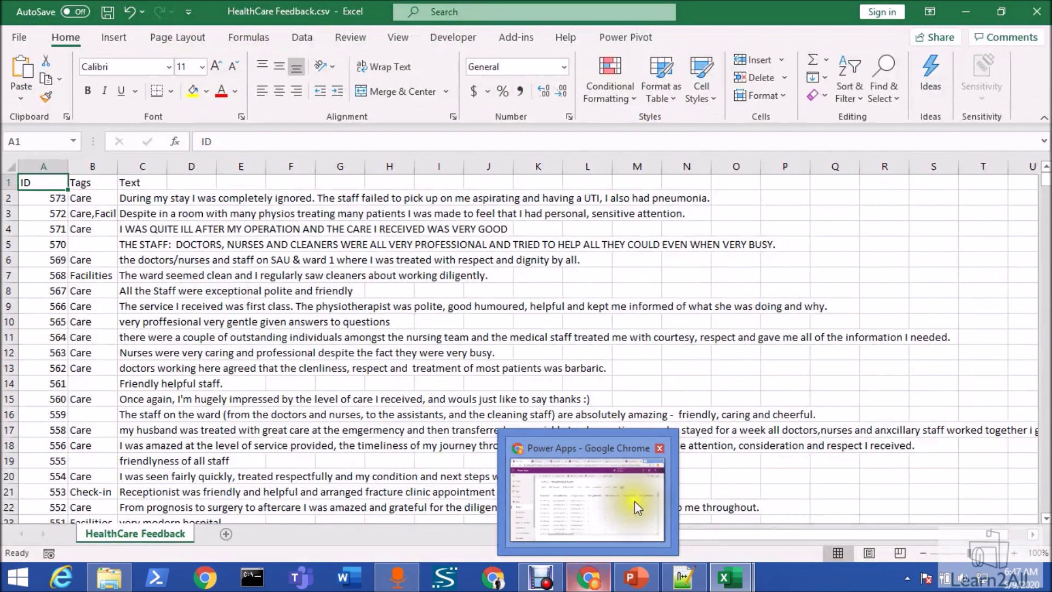
left_click(634, 500)
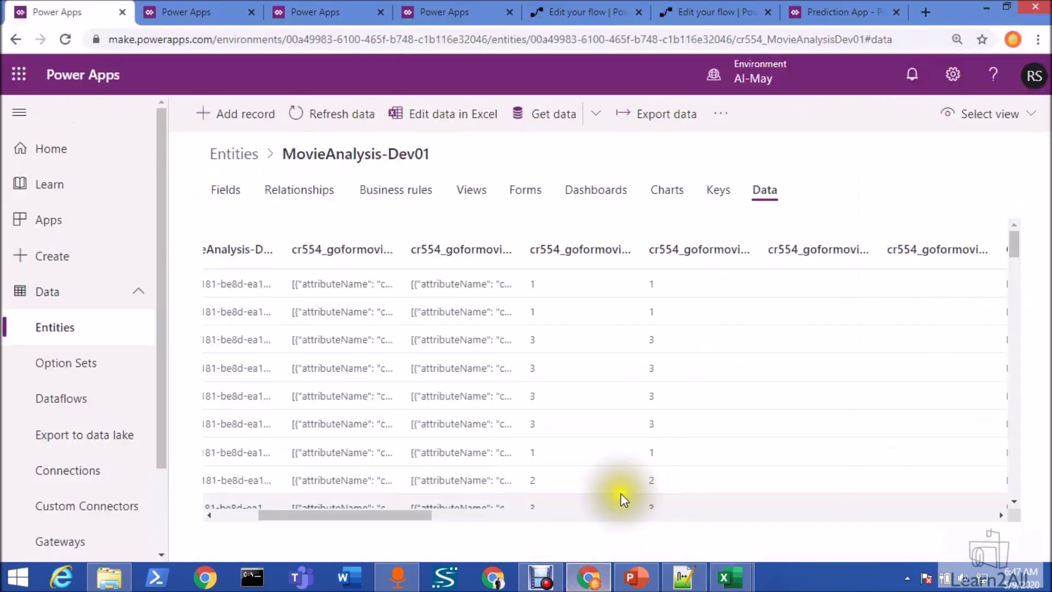
left_click_drag(640, 257, 732, 270)
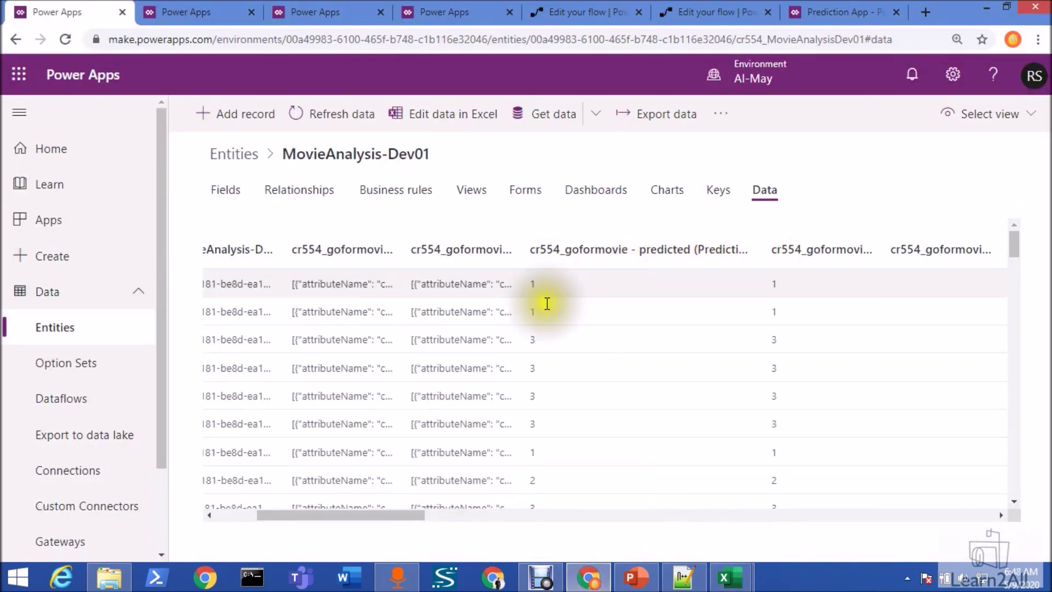
left_click(577, 291)
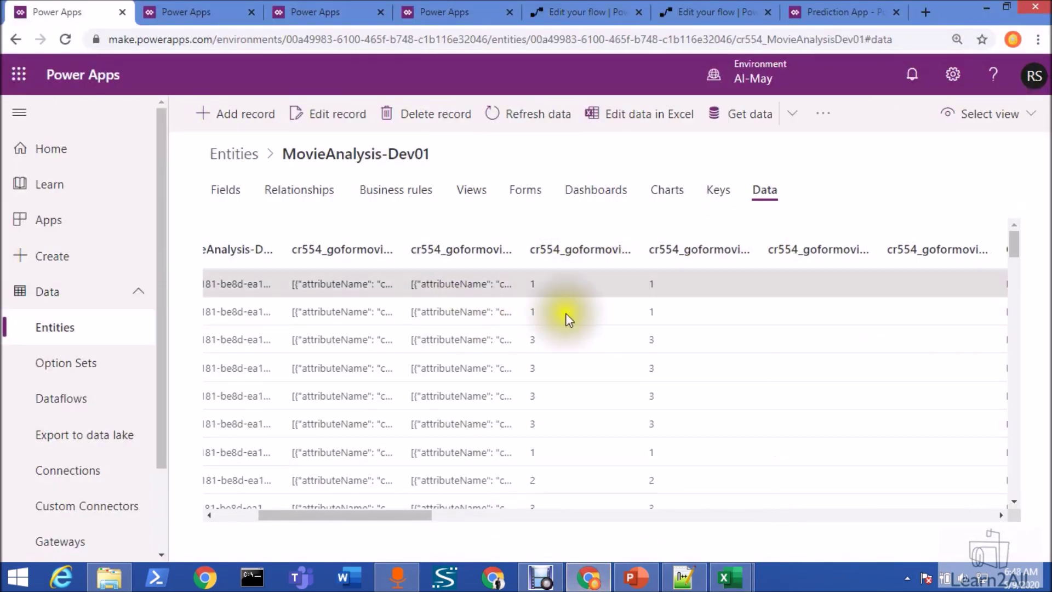
Select the record with Sr.No 1 and examine the predicted Go for Movie values across the entity's records.
left_click_drag(397, 517, 324, 517)
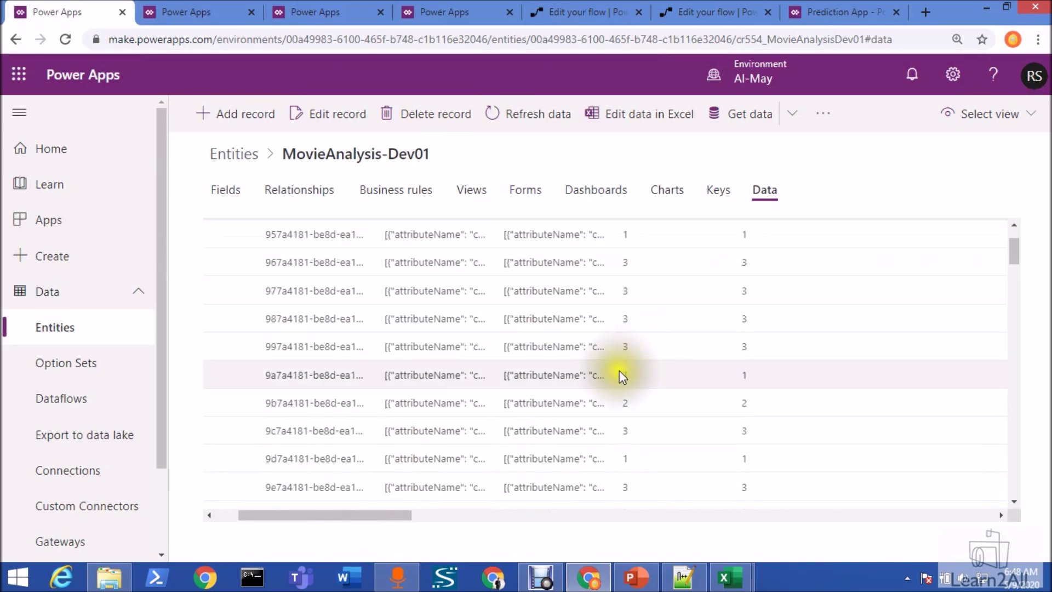
left_click_drag(400, 515, 339, 466)
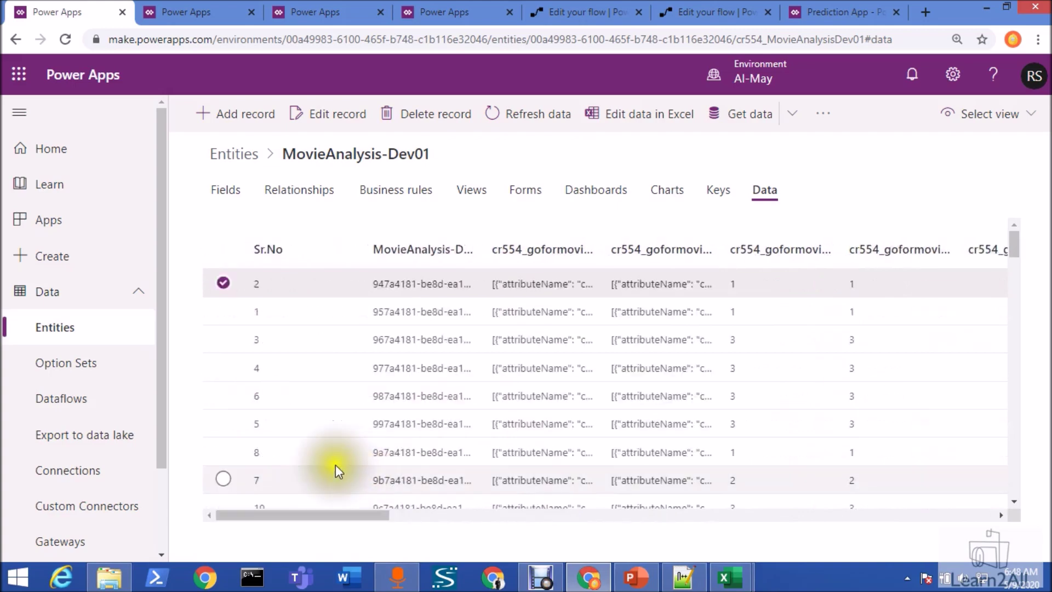
left_click(274, 312)
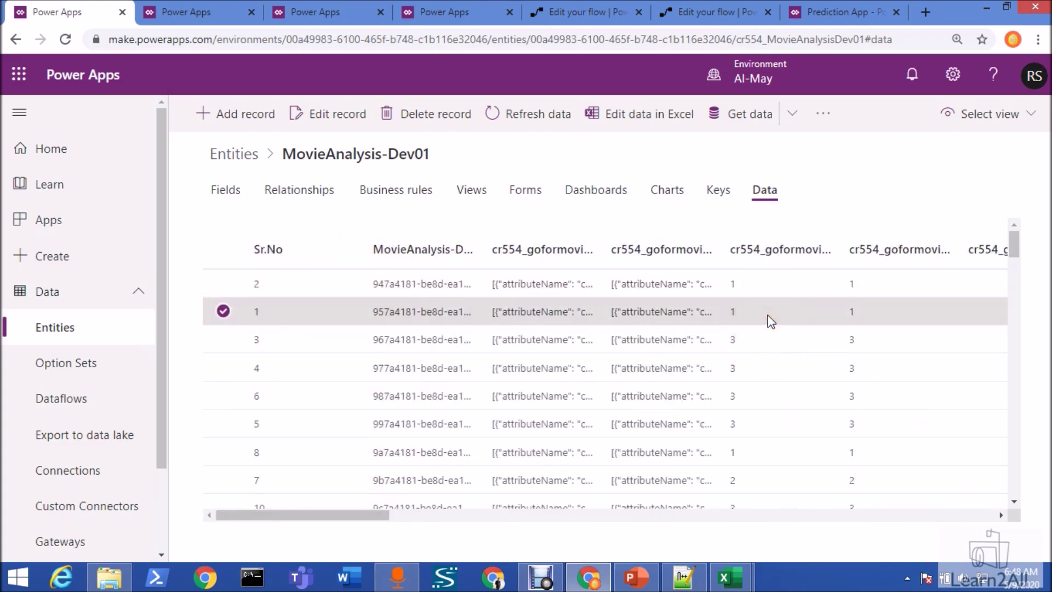
scroll(771, 322, "down", 8)
scroll(771, 322, "down", 15)
scroll(771, 321, "up", 16)
scroll(771, 321, "up", 6)
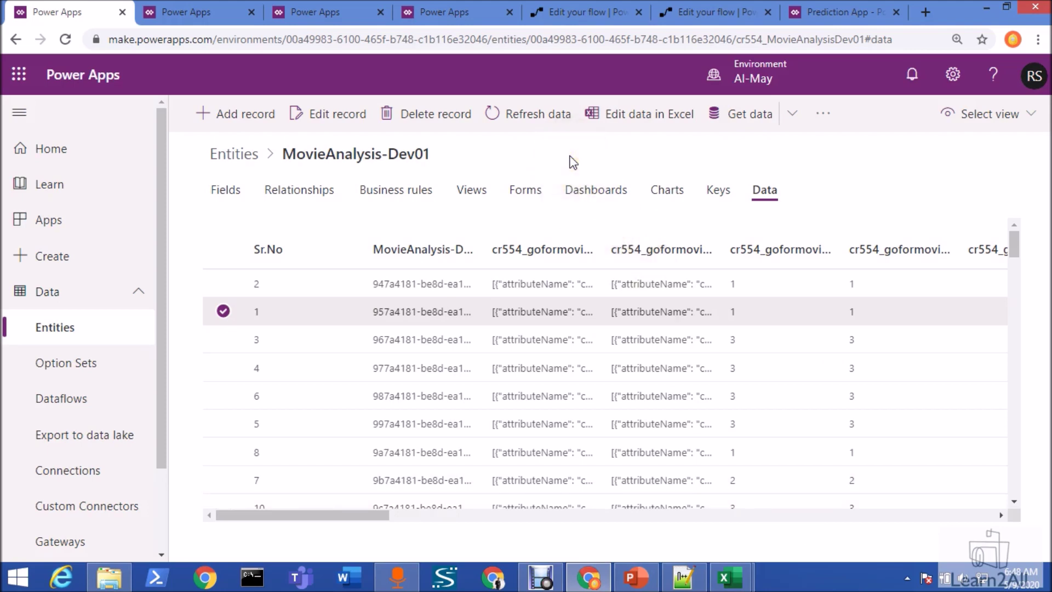
Switch to the GlobalAIPrediction model page, check the AI-May environment and open the list of solutions.
left_click(187, 11)
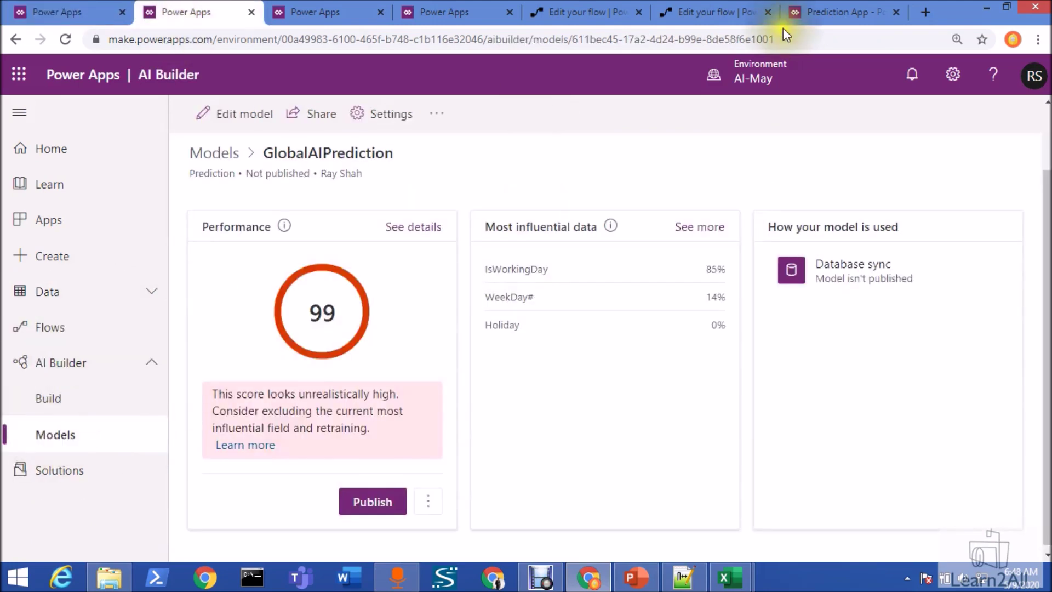
left_click(781, 90)
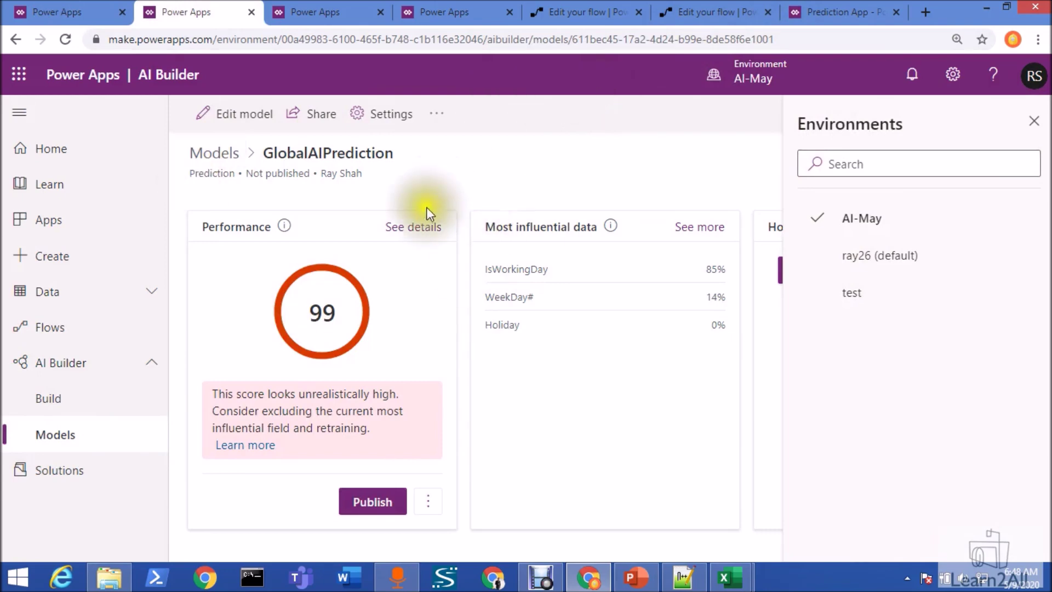
left_click(311, 8)
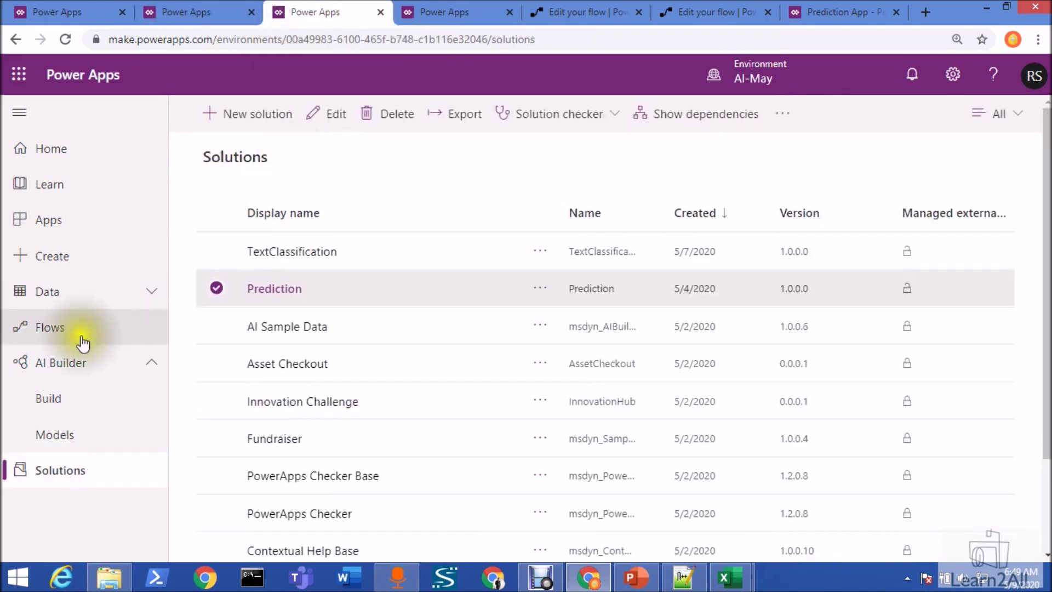
left_click(235, 11)
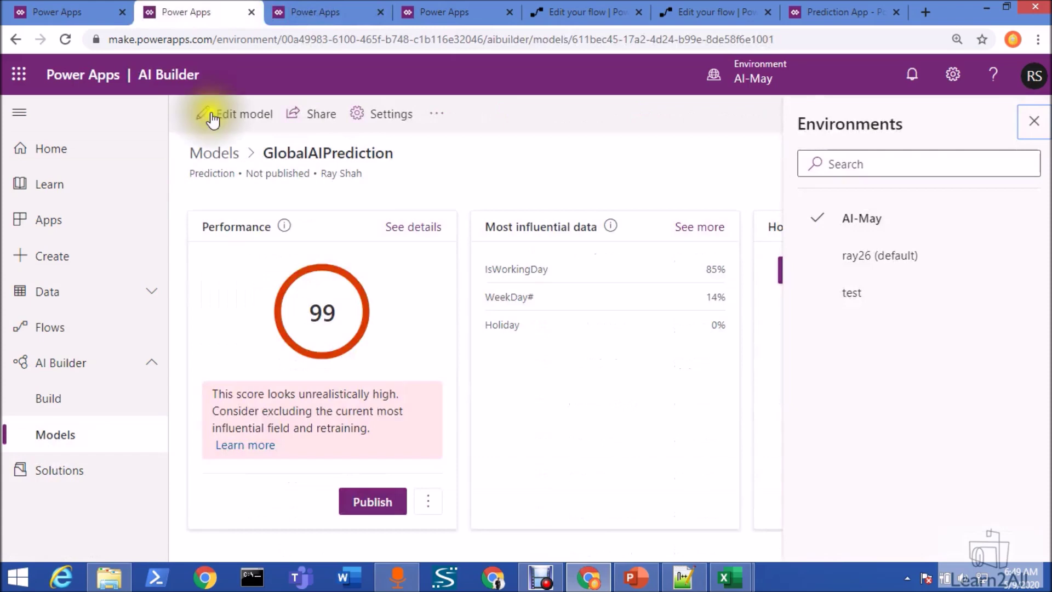
left_click(98, 487)
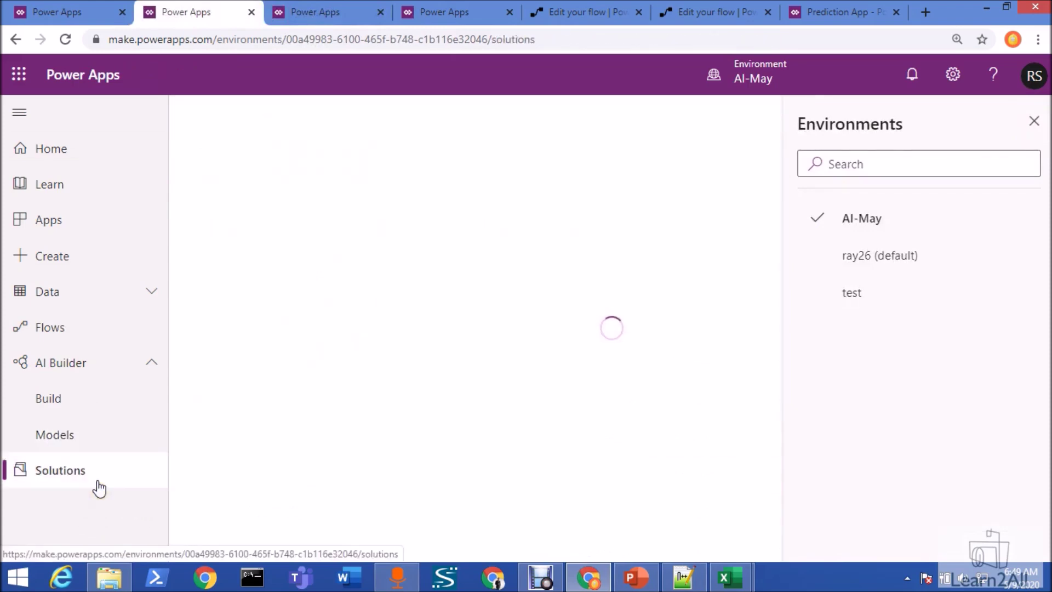
left_click(1034, 121)
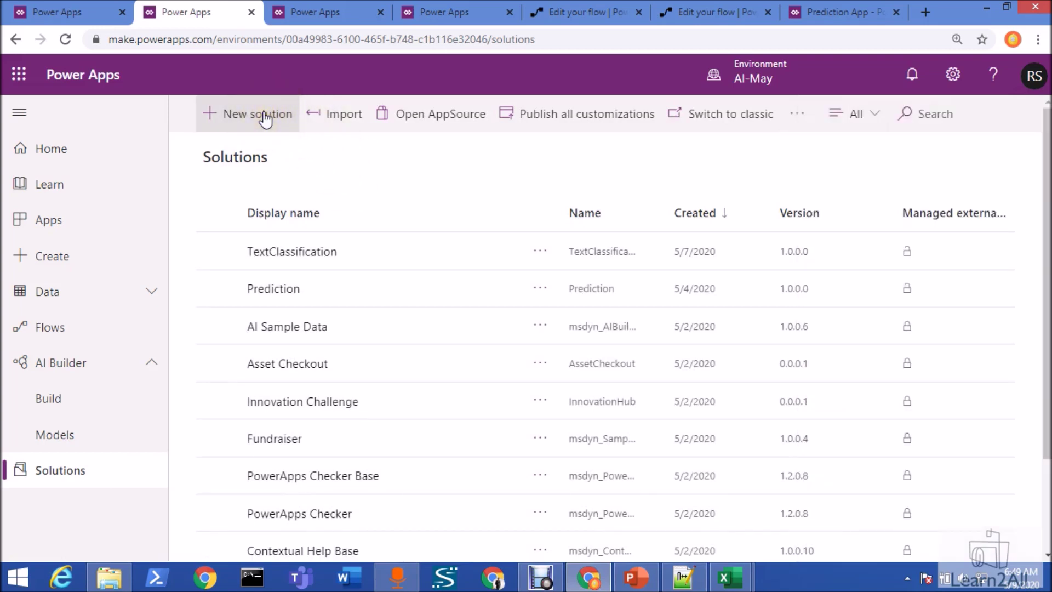
left_click(235, 118)
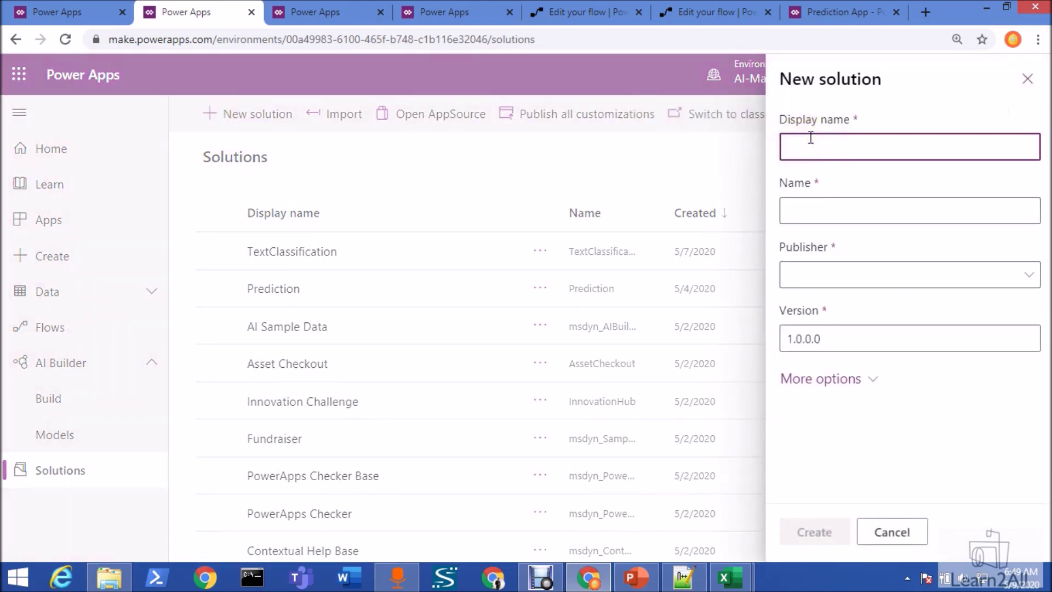
type("Pred")
key("Tab")
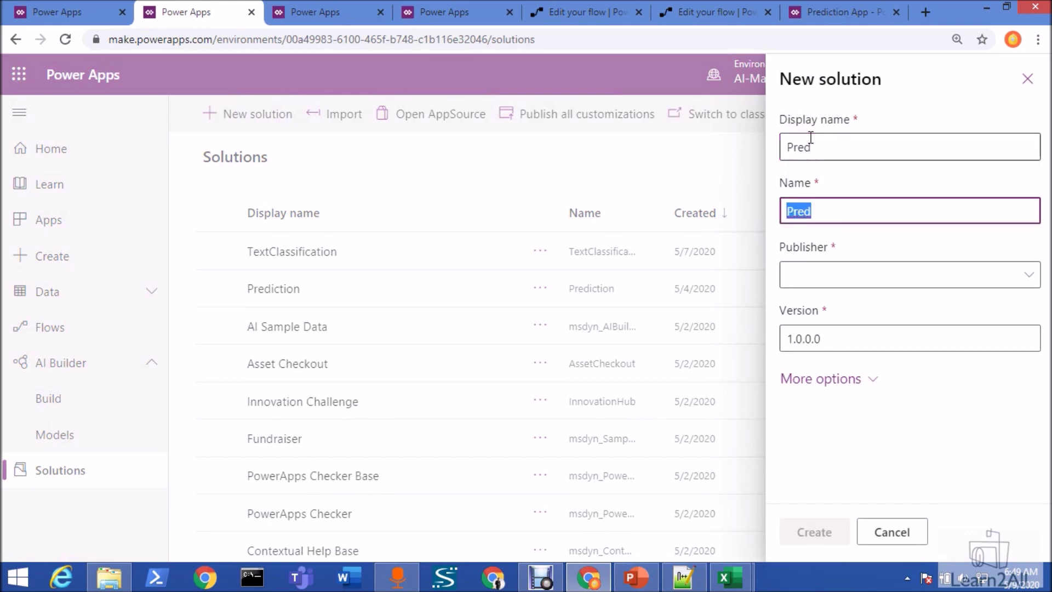
key("Tab")
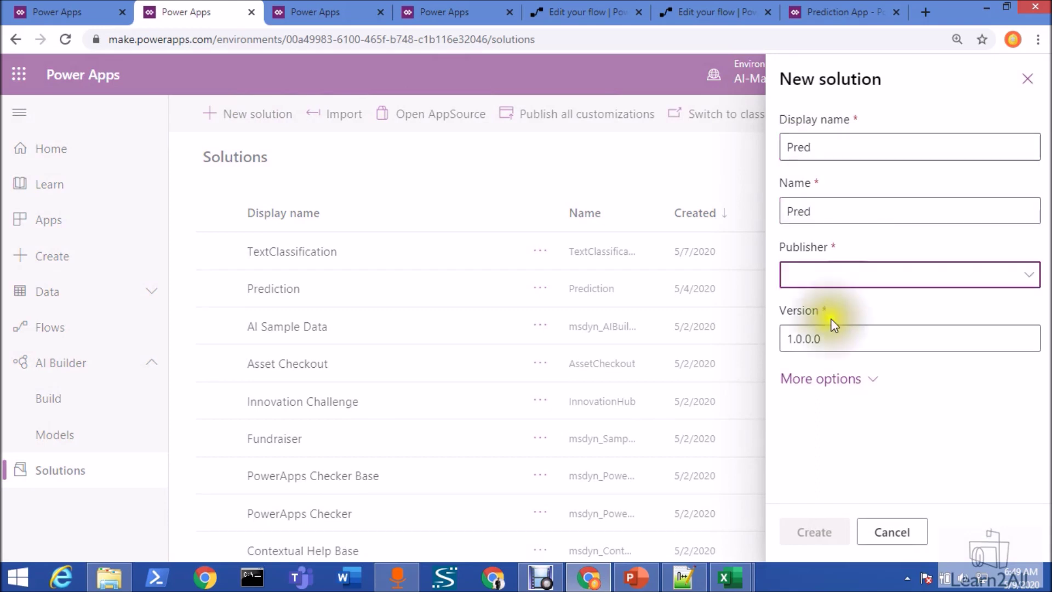
left_click(869, 274)
left_click(848, 331)
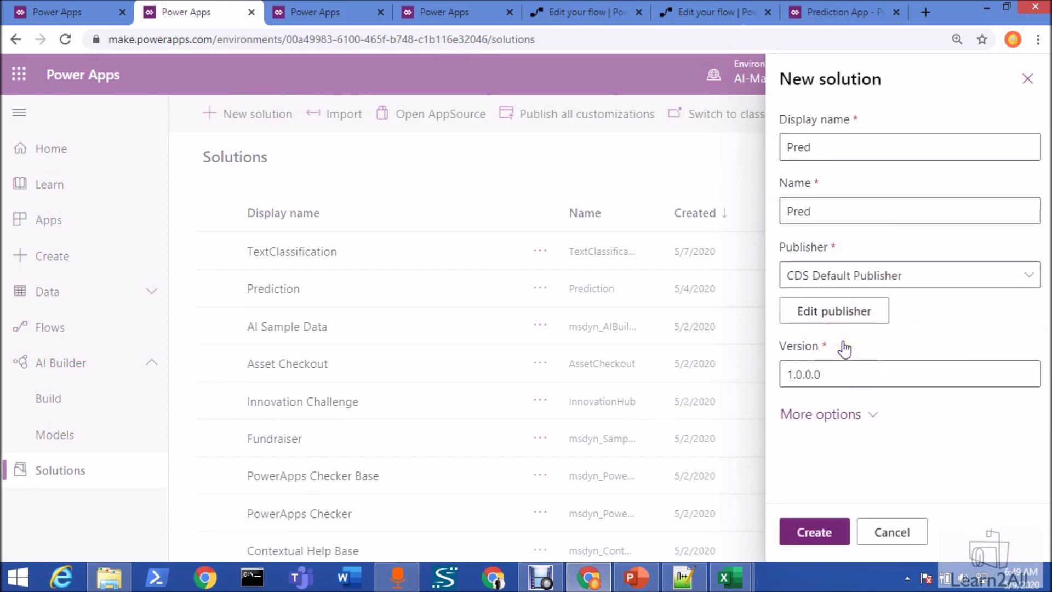
left_click(877, 539)
Open the Prediction solution and examine which components can be created or added from existing ones, including canvas apps, flows and AI models.
left_click(272, 287)
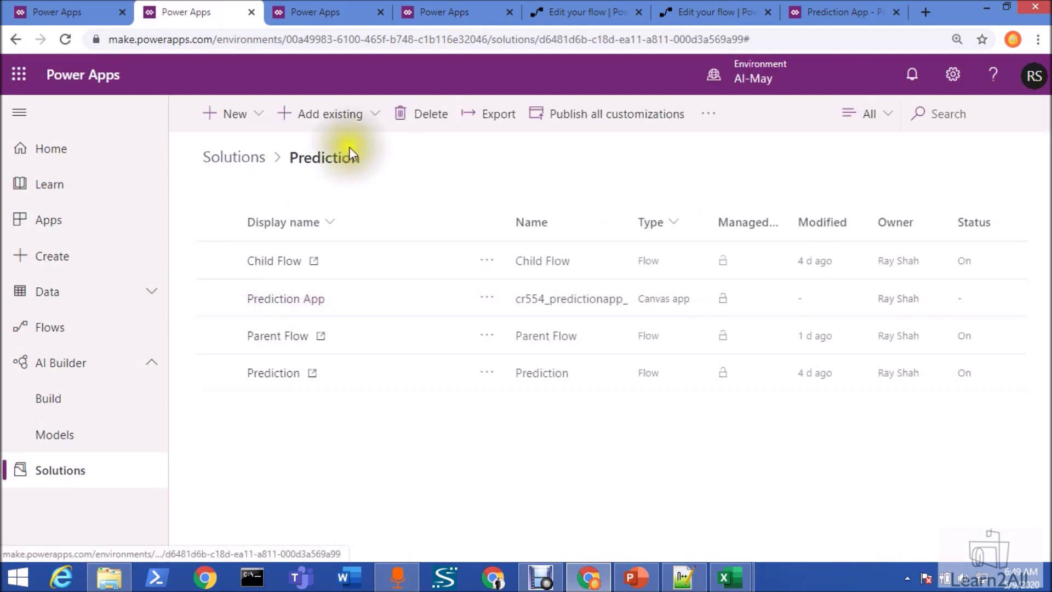
left_click(255, 117)
left_click(255, 117)
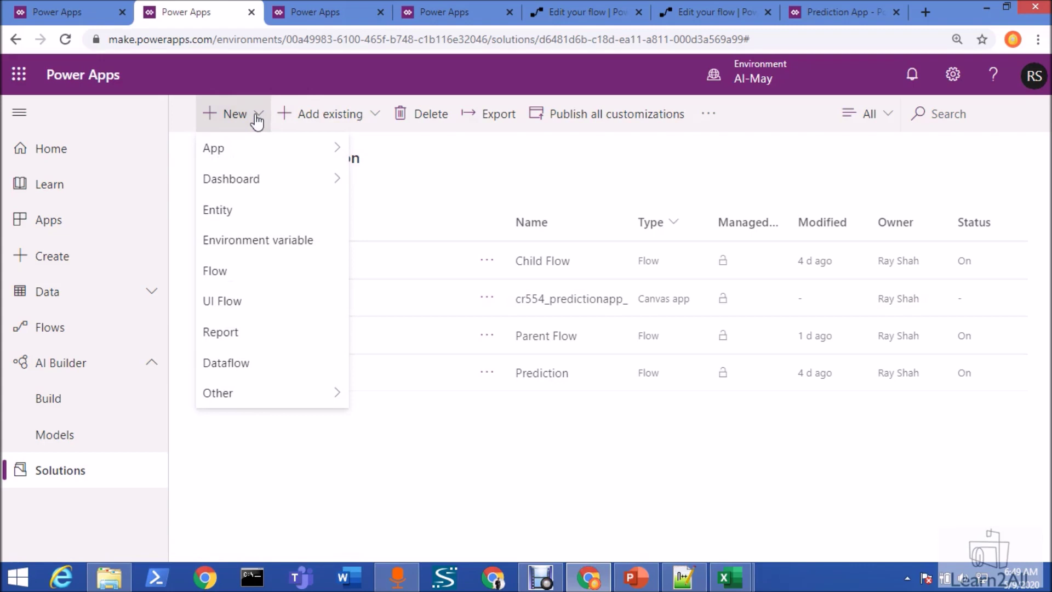
left_click(265, 153)
left_click(347, 154)
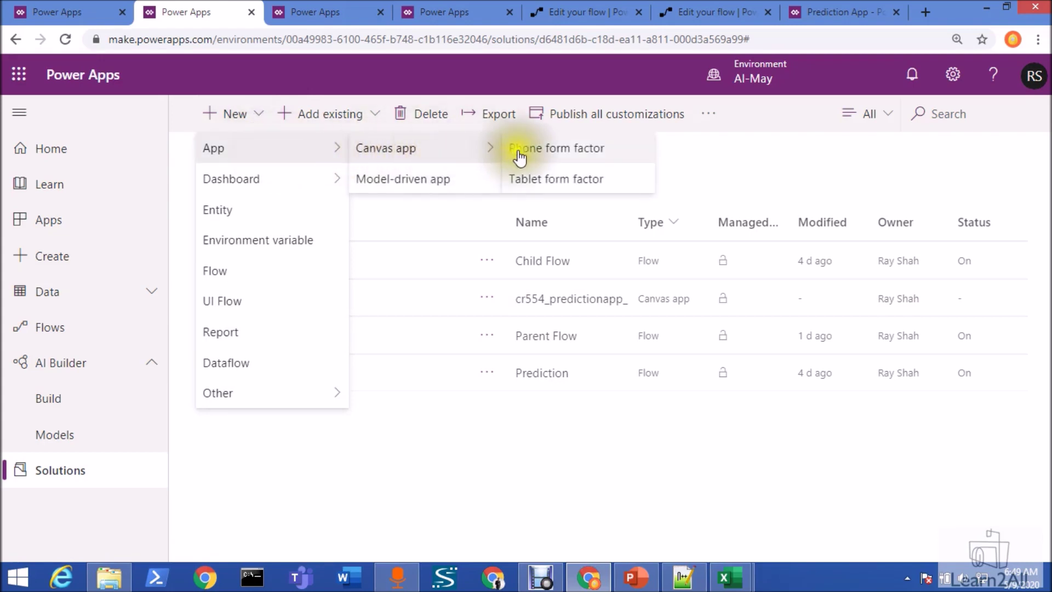
left_click(520, 178)
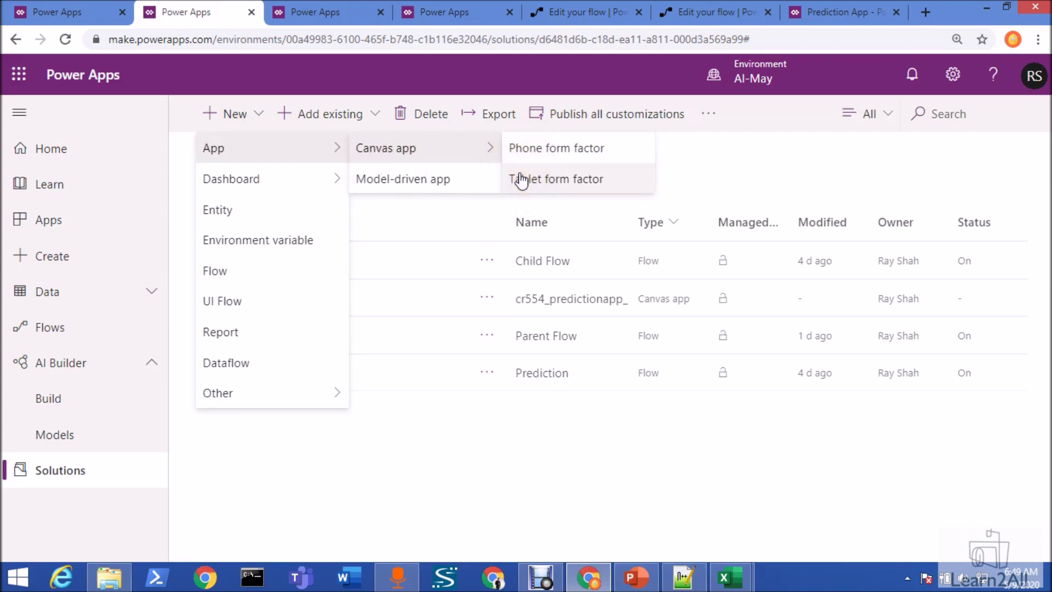
left_click(523, 179)
left_click(234, 272)
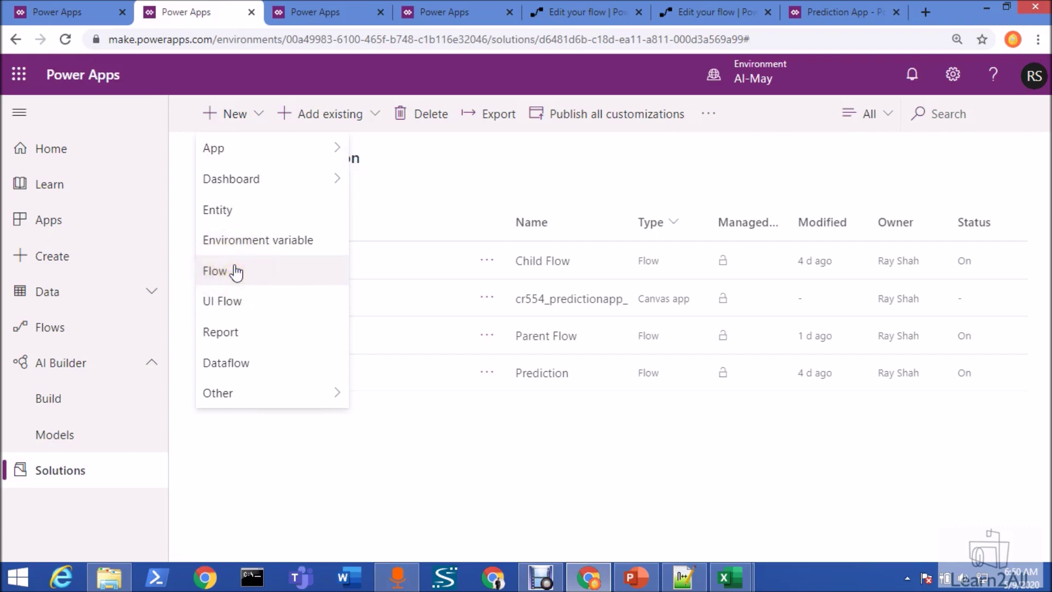
left_click(363, 117)
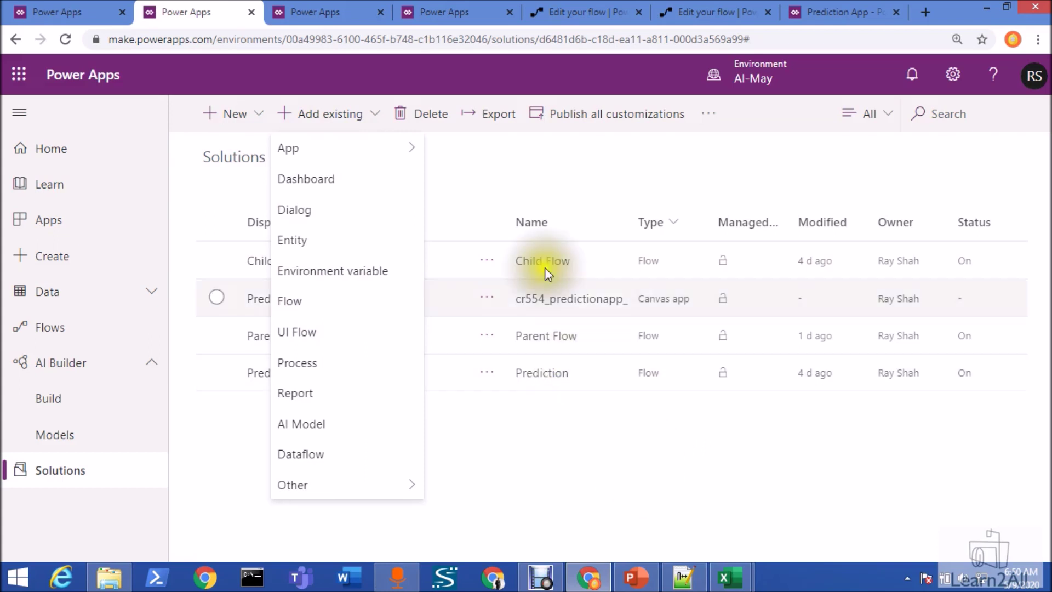
left_click(537, 149)
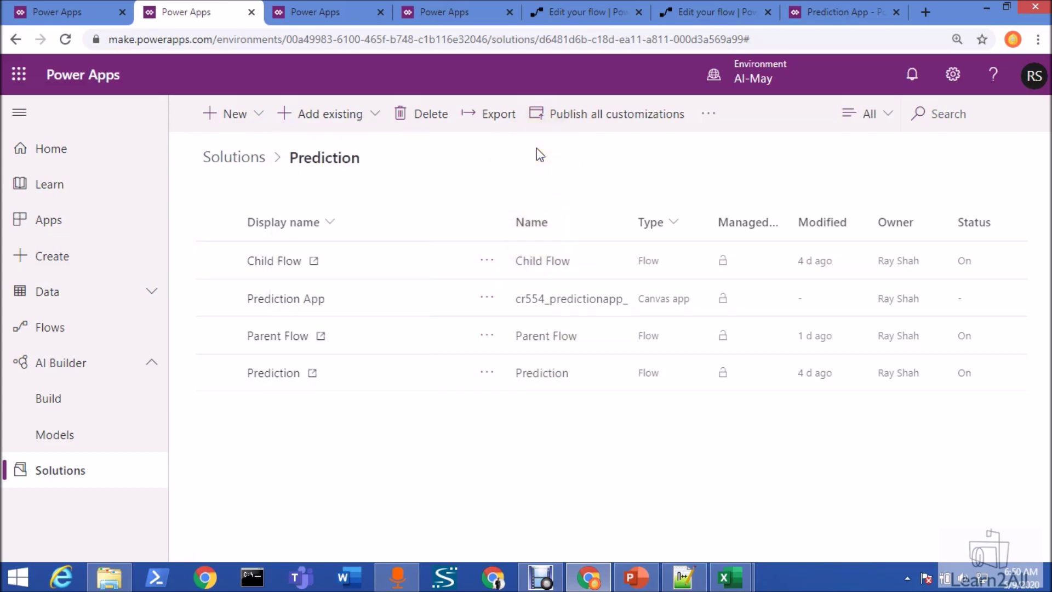
Look at the Child Flow in Power Automate and switch to the Prediction App in Power Apps Studio.
left_click(347, 9)
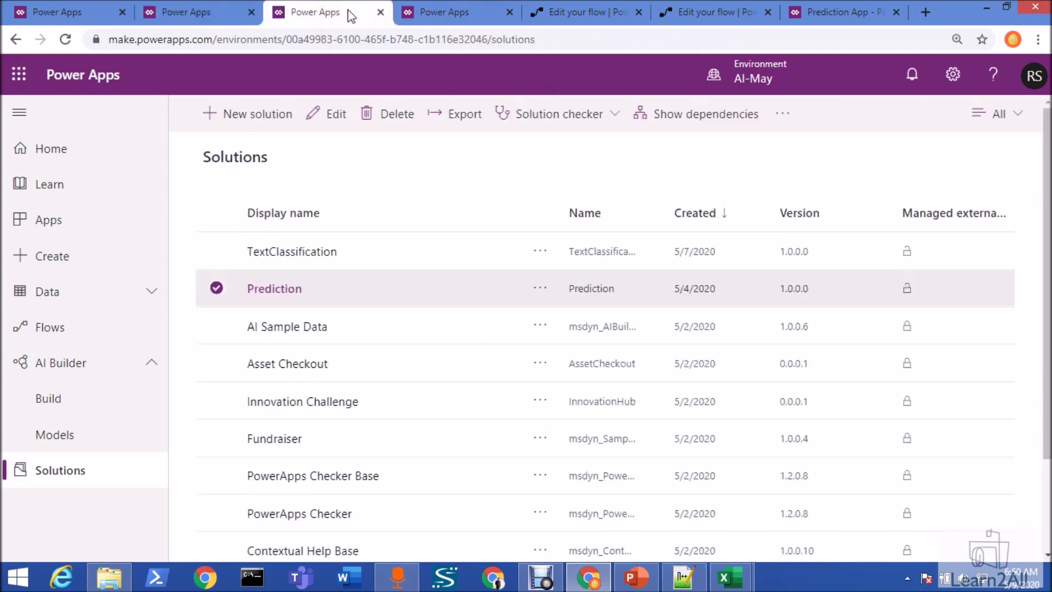
left_click(437, 9)
left_click(644, 363)
left_click(619, 9)
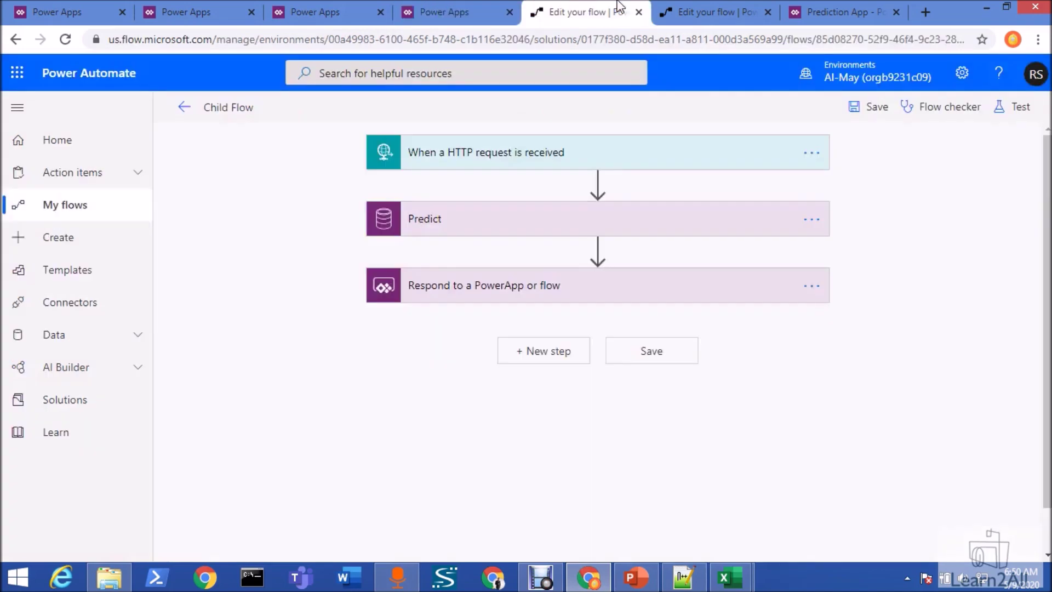
left_click(825, 9)
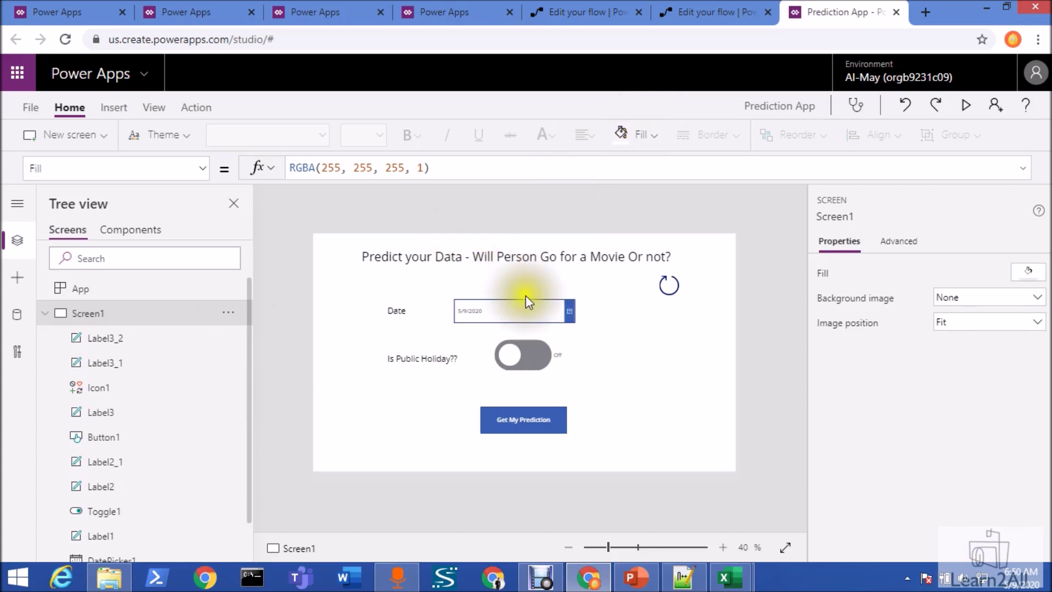
Inspect the Date picker and the Is Public Holiday toggle on Screen1 and locate the input controls available for insertion.
left_click(494, 313)
left_click(117, 107)
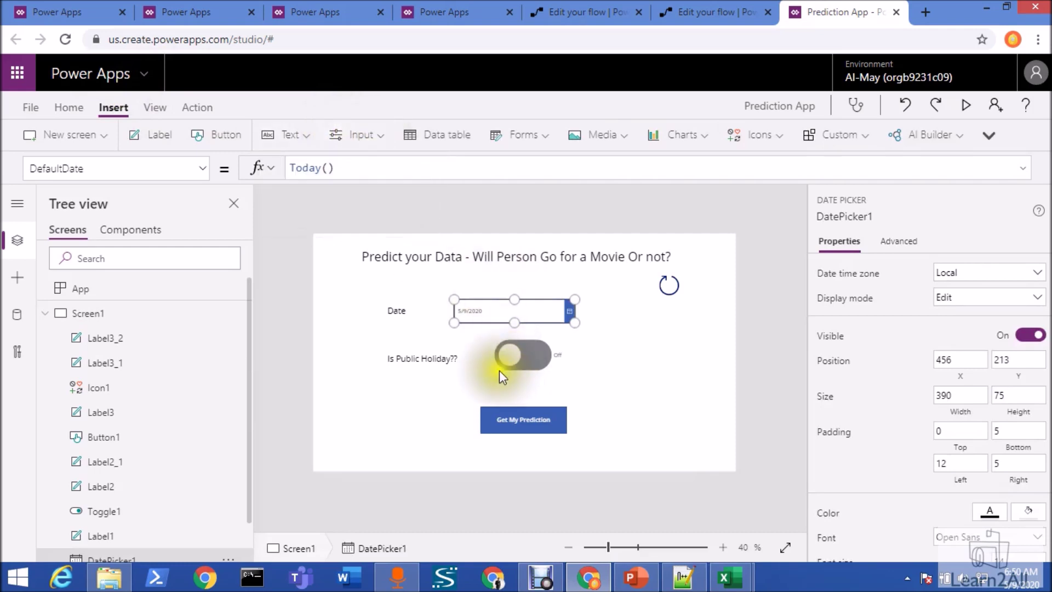
left_click(511, 361)
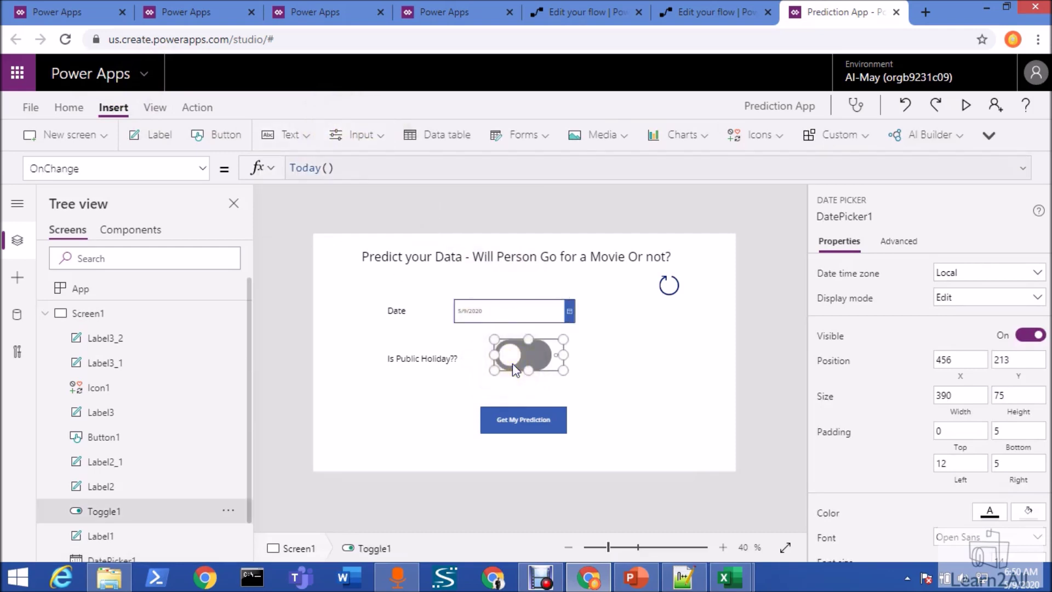
left_click(381, 135)
left_click(383, 135)
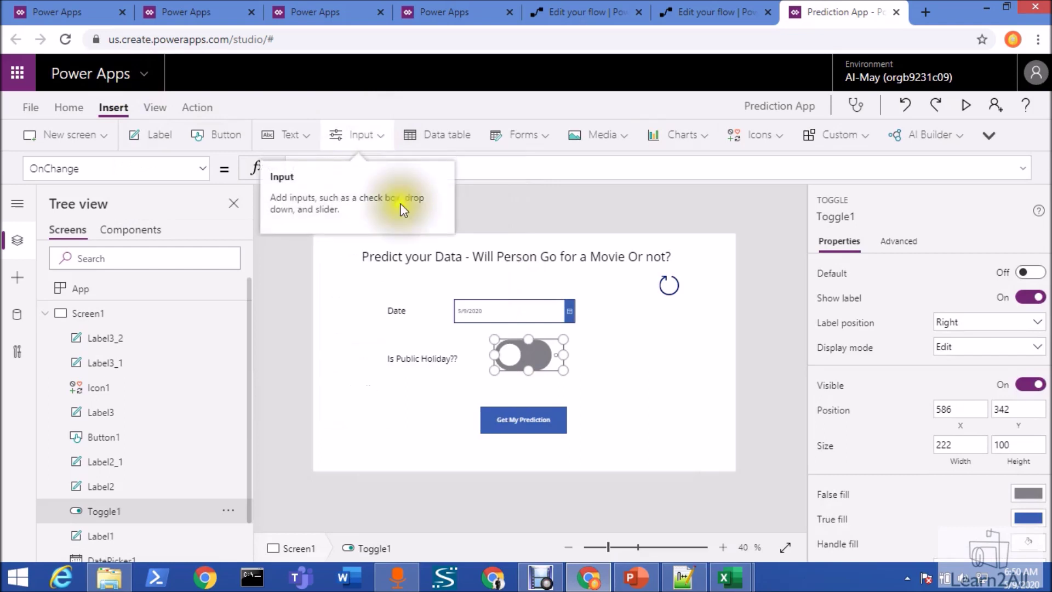
Enlarge the formula area to read the Get My Prediction button's OnSelect code, and preview the app's date calendar.
left_click(521, 432)
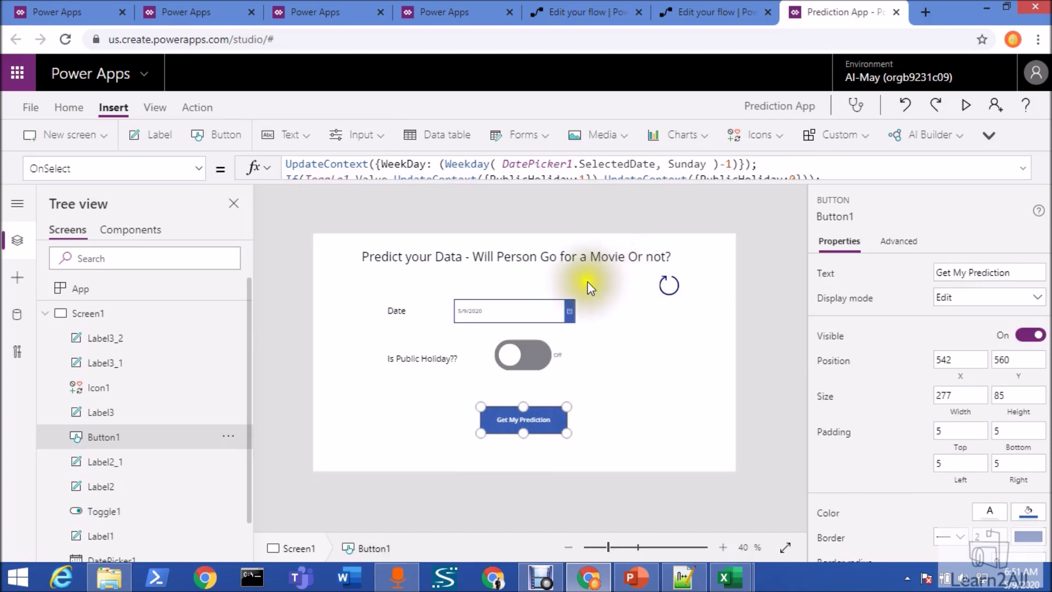
left_click_drag(641, 181, 642, 228)
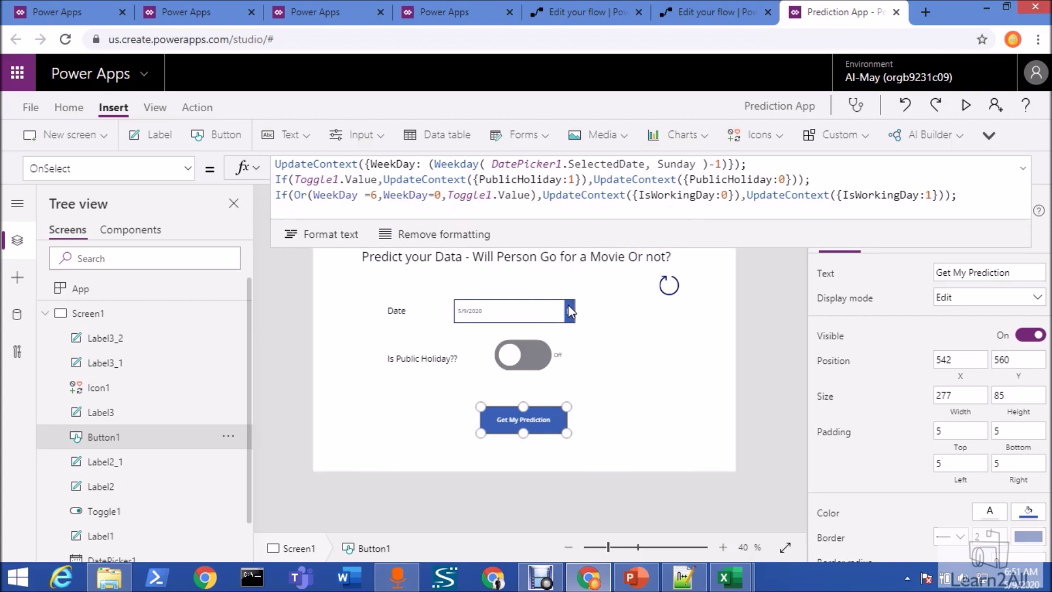
left_click(535, 310)
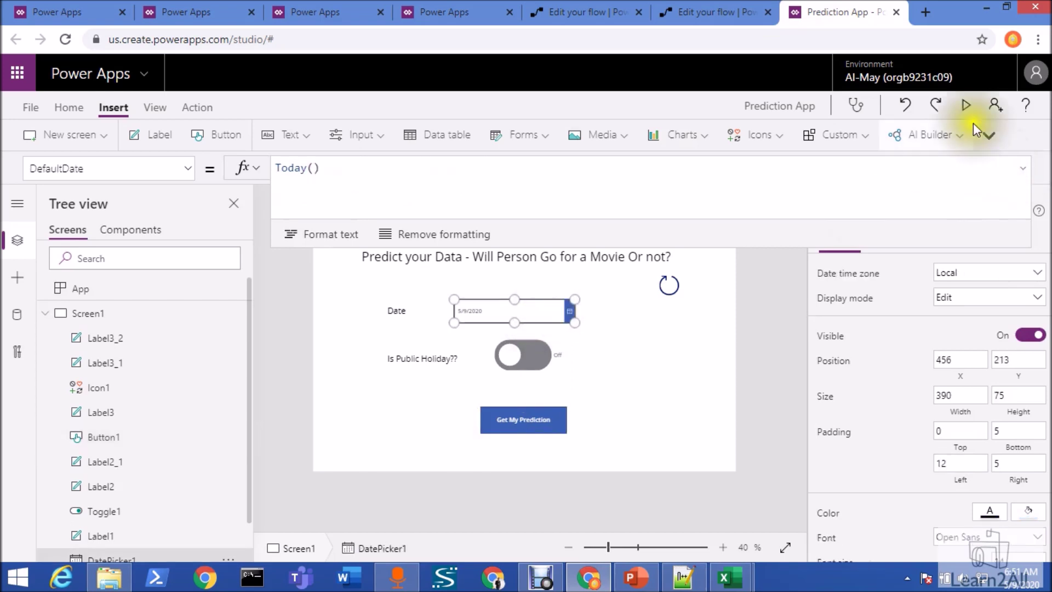
left_click(968, 105)
left_click(622, 245)
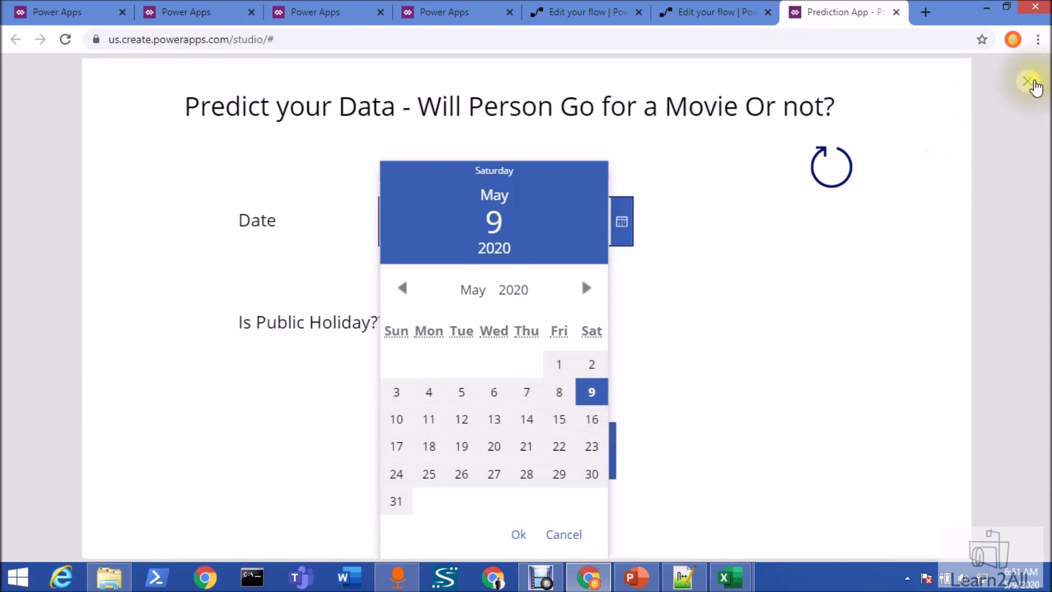
key("Escape")
Examine the WeekDay calculation in the Get My Prediction button's OnSelect formula and inspect the Is Public Holiday toggle it uses.
left_click(642, 367)
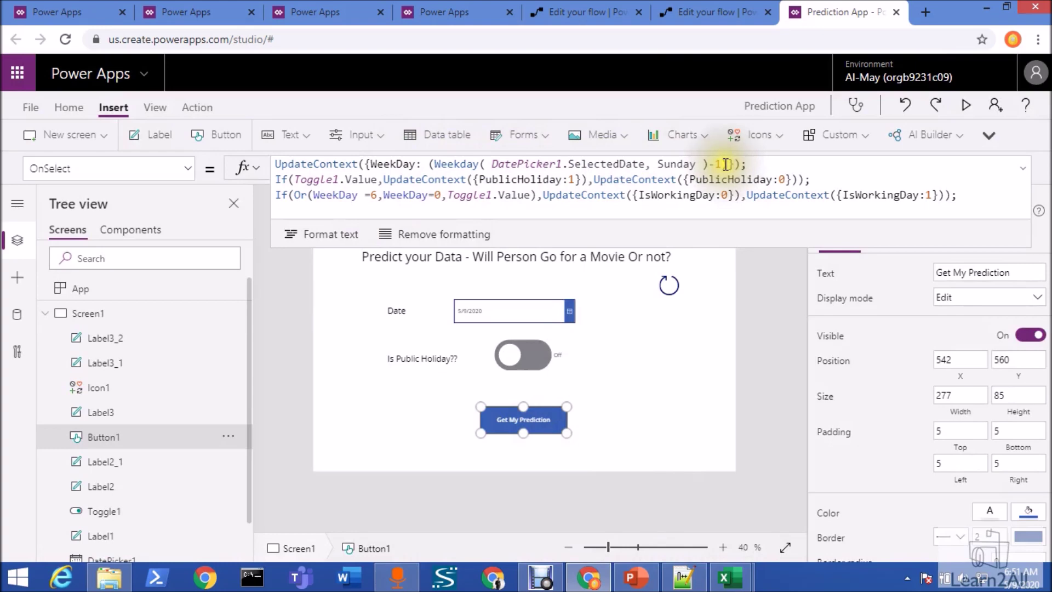
left_click(394, 166)
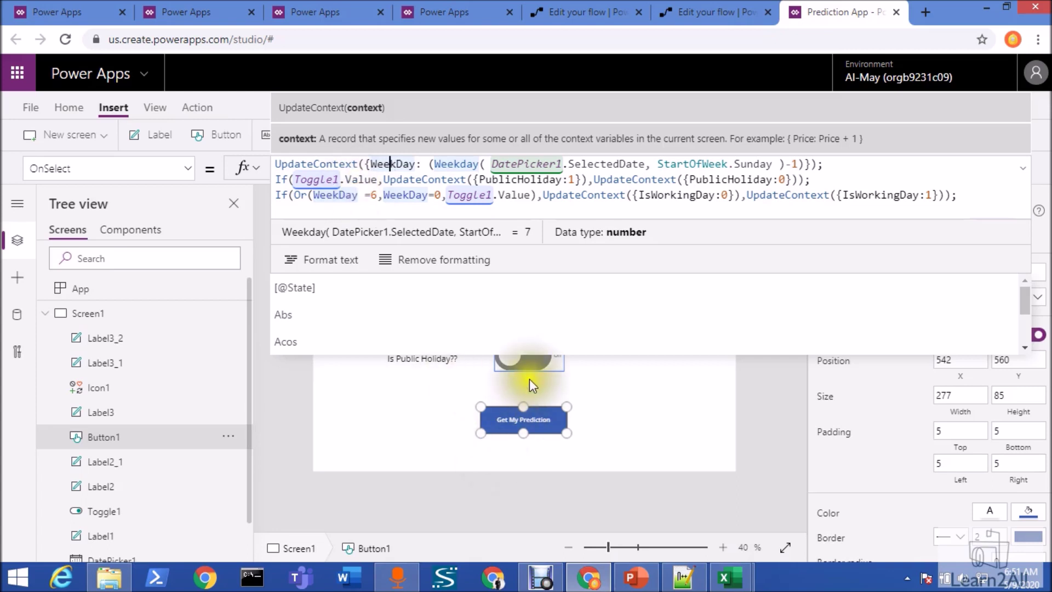
left_click(529, 364)
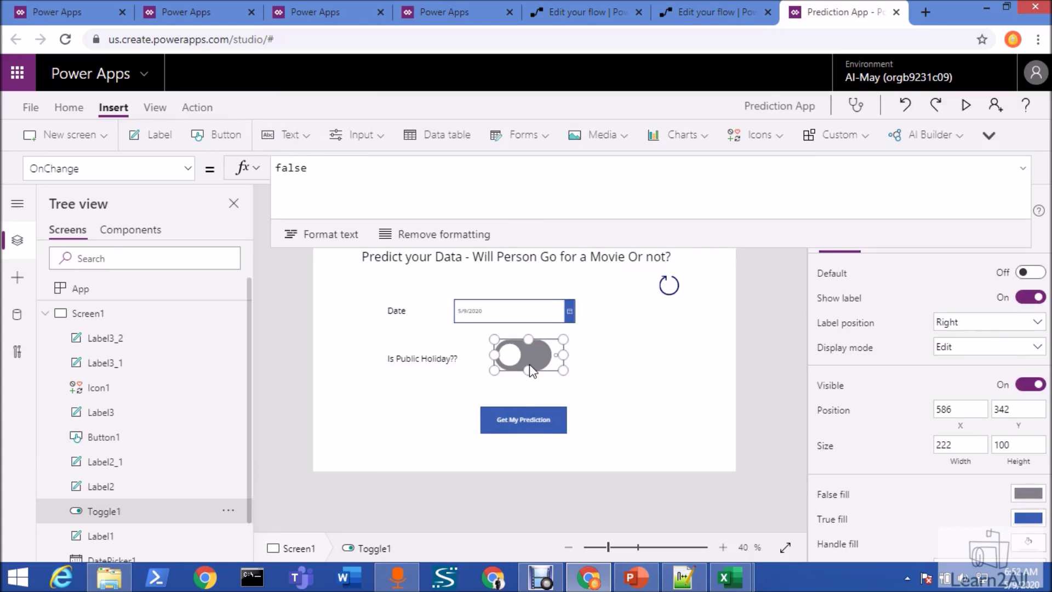
left_click(530, 363)
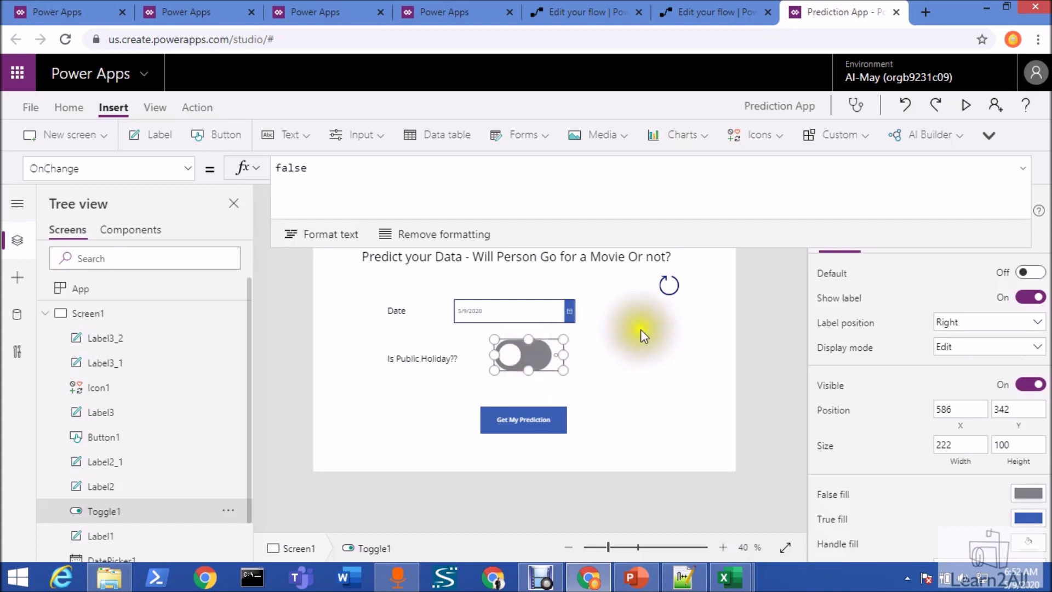
Examine the IsWorkingDay condition in the Get My Prediction button's OnSelect formula and expand the view to show the whole formula.
left_click(545, 420)
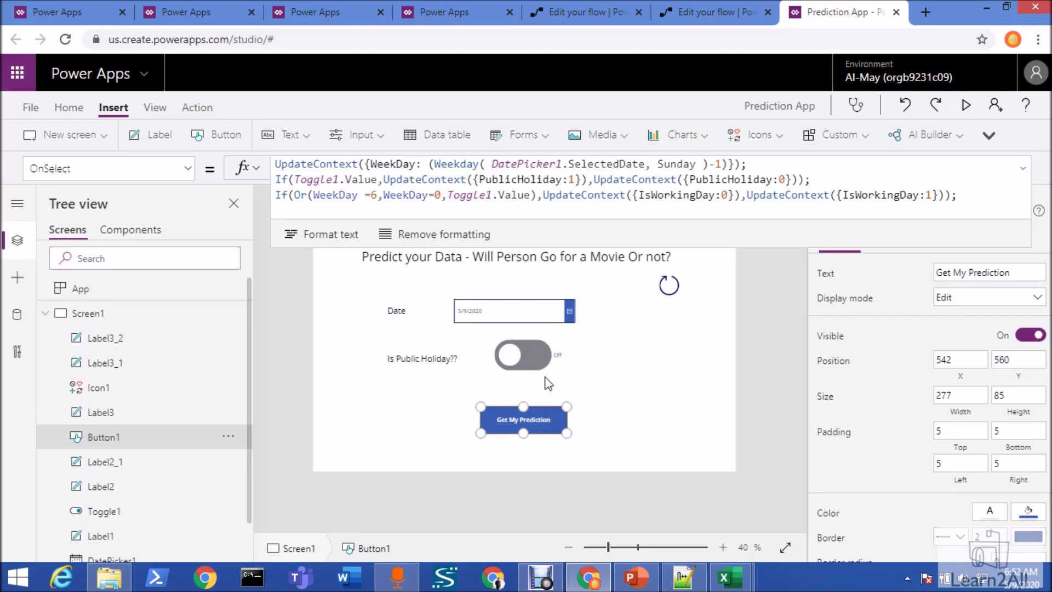
left_click(366, 197)
left_click(446, 196)
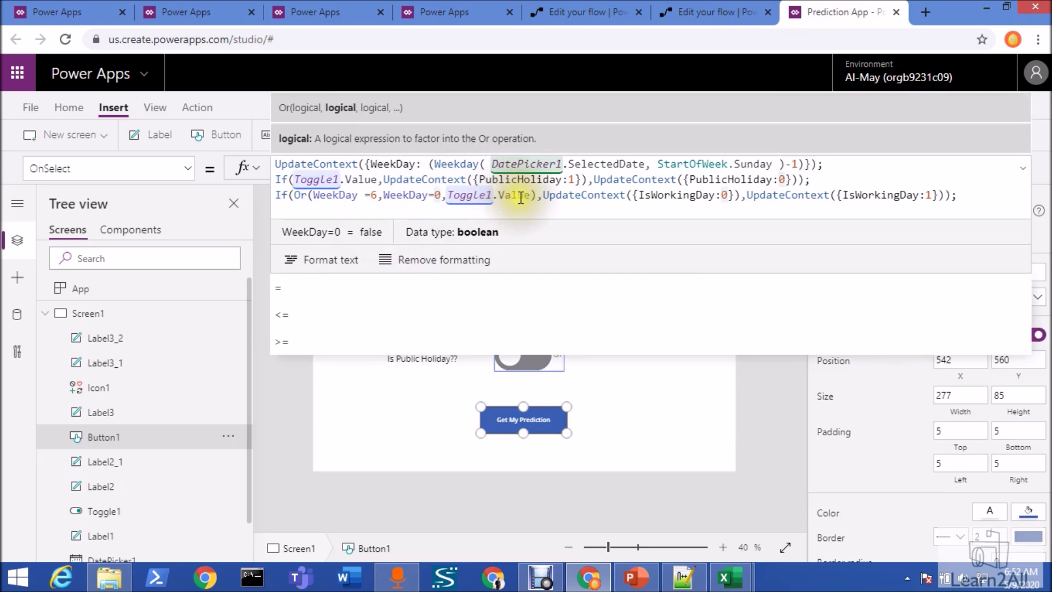
left_click(679, 196)
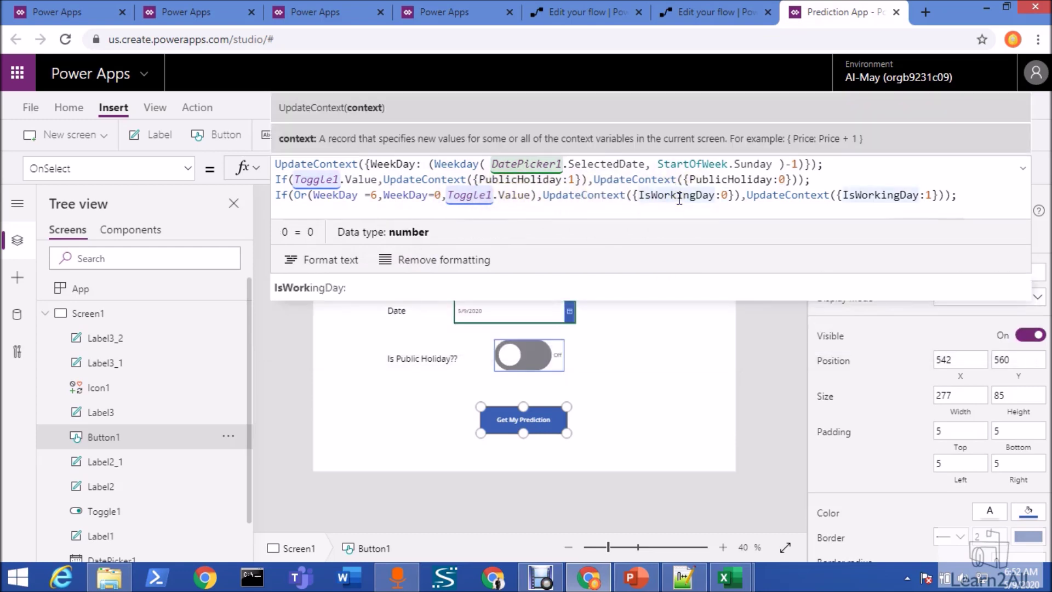
left_click(1022, 167)
left_click(1026, 174)
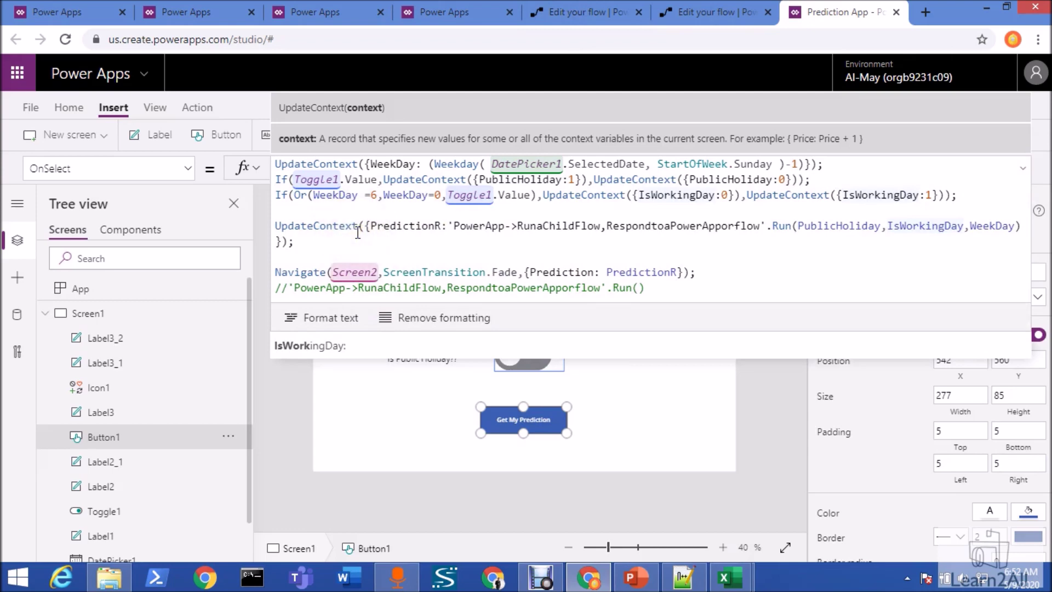
Collapse the enlarged formula and switch to Power Automate to review the Child Flow's actions and the Parent Flow's PowerApps trigger.
left_click(1022, 167)
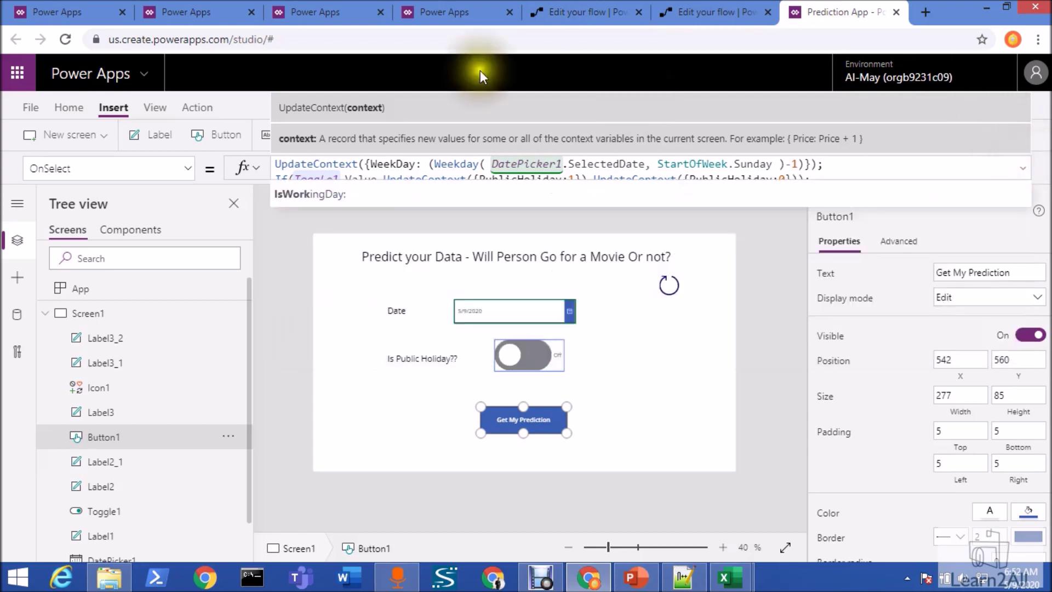
left_click(539, 11)
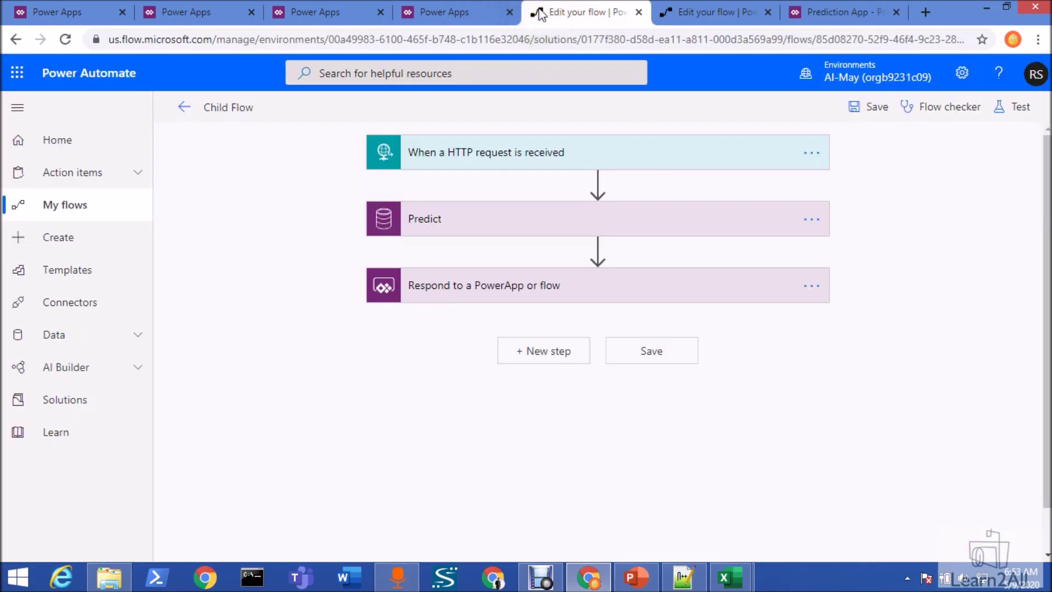
left_click(681, 18)
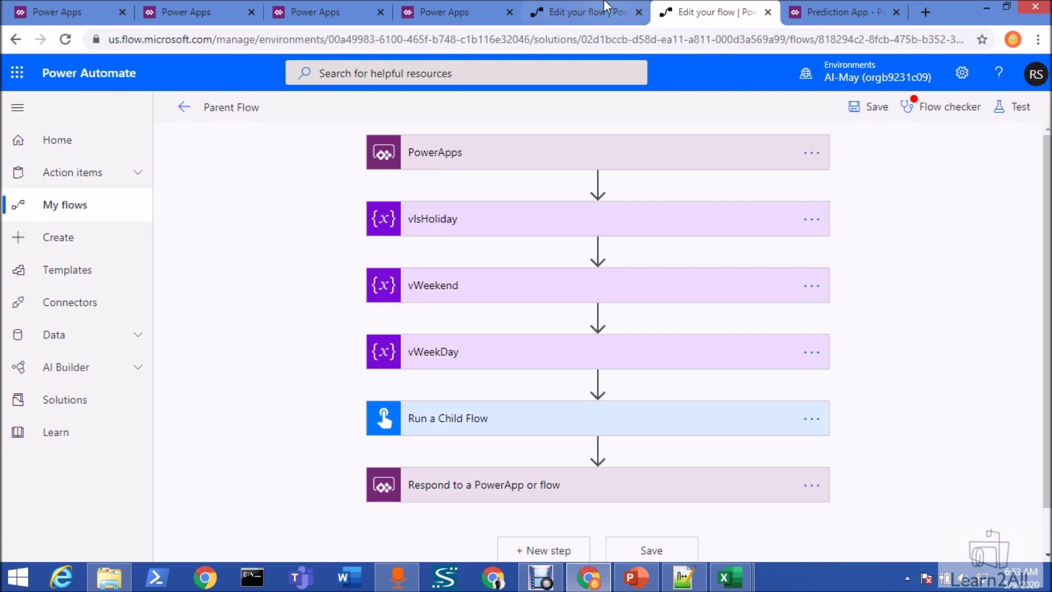
left_click(559, 164)
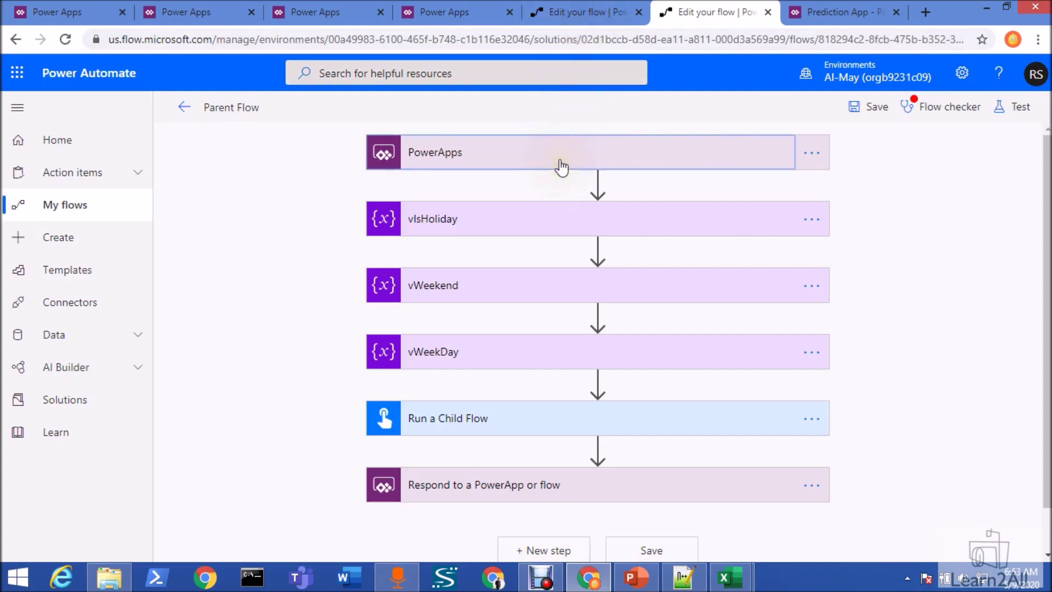
left_click(533, 167)
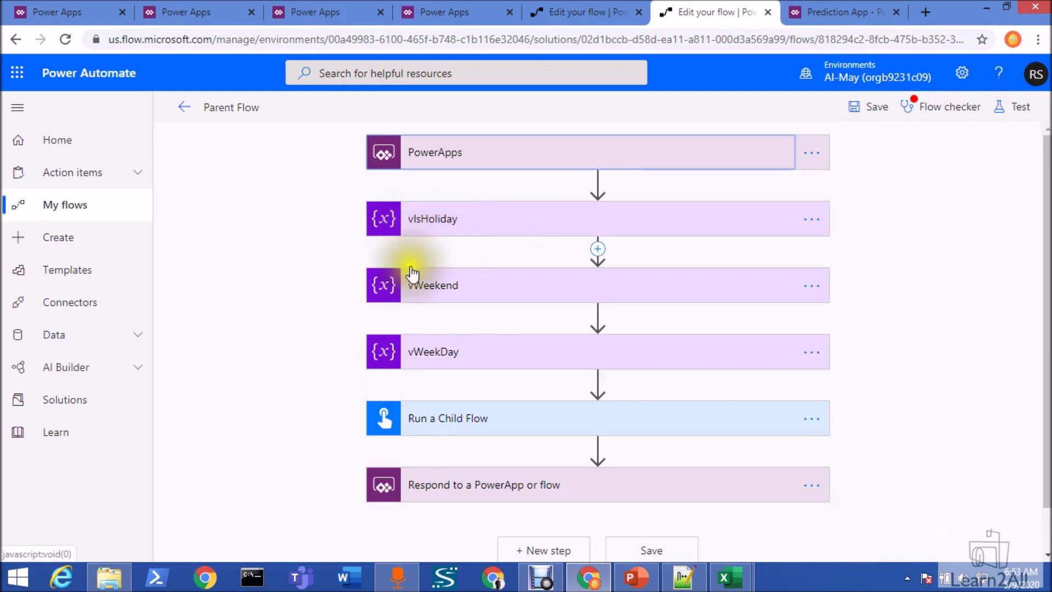
Examine the name, type and PowerApps value of the vIsHoliday, vWeekend and vWeekDay variables in the Parent Flow.
left_click(482, 230)
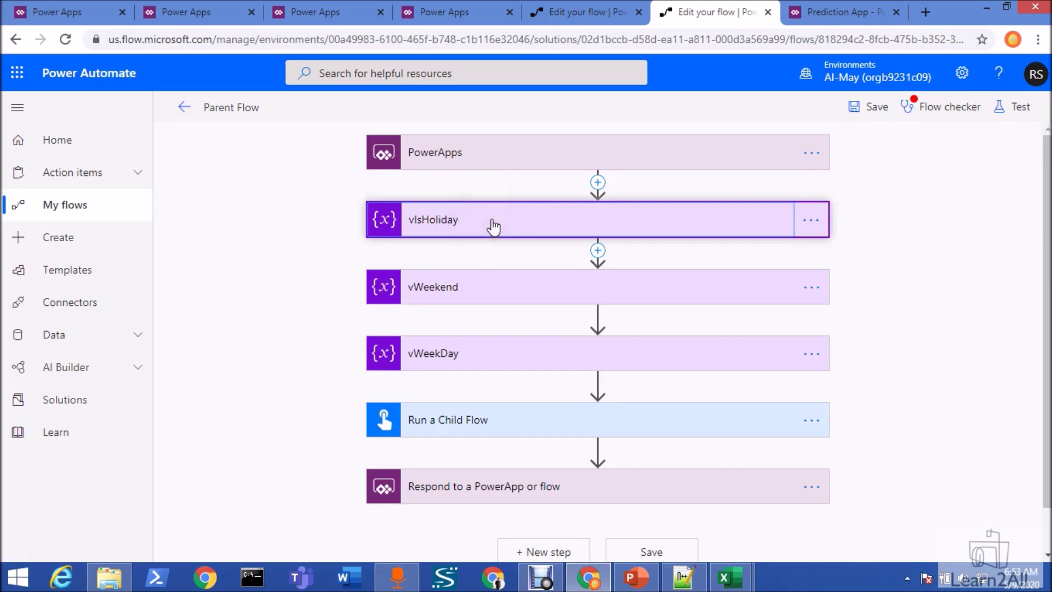
left_click(493, 225)
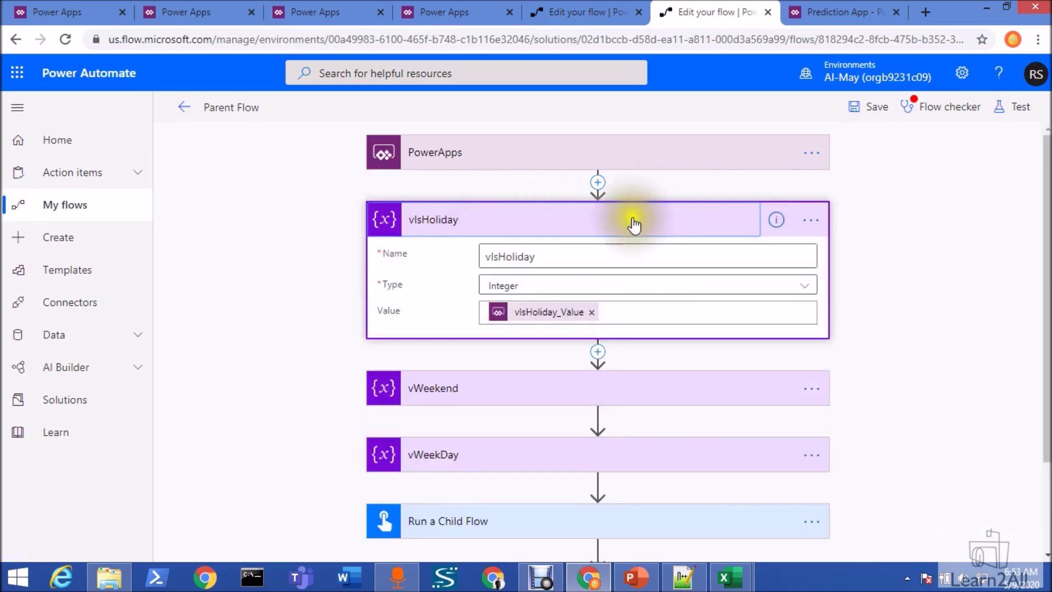
left_click(523, 390)
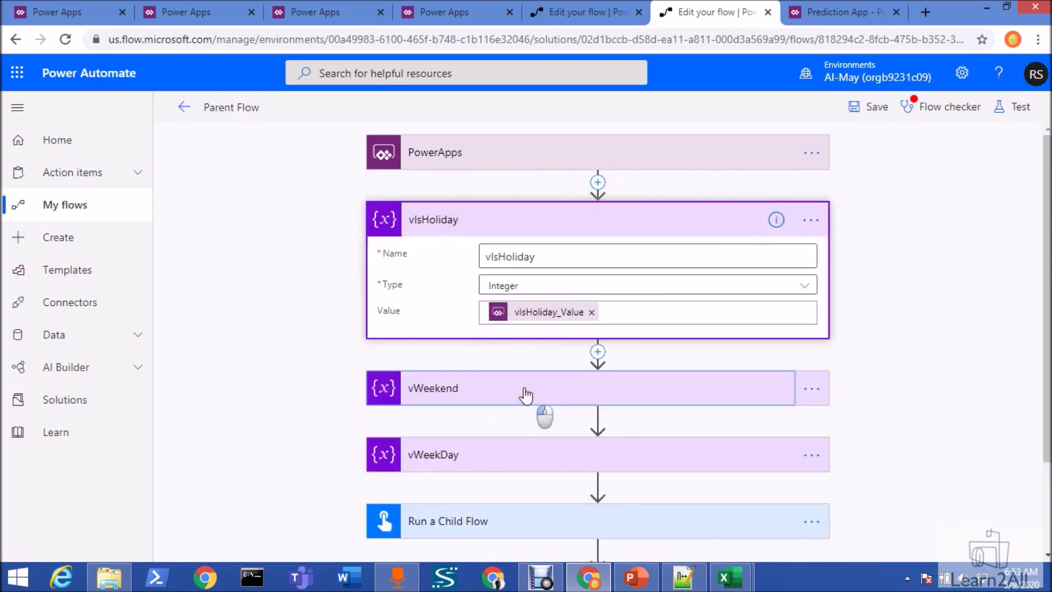
left_click(611, 312)
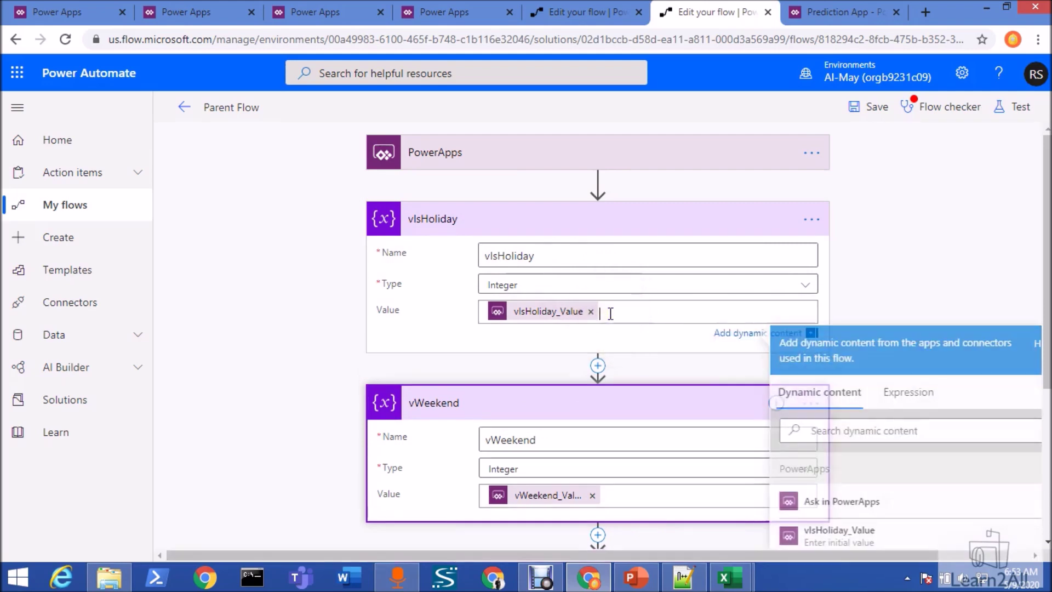
scroll(958, 331, "down", 2)
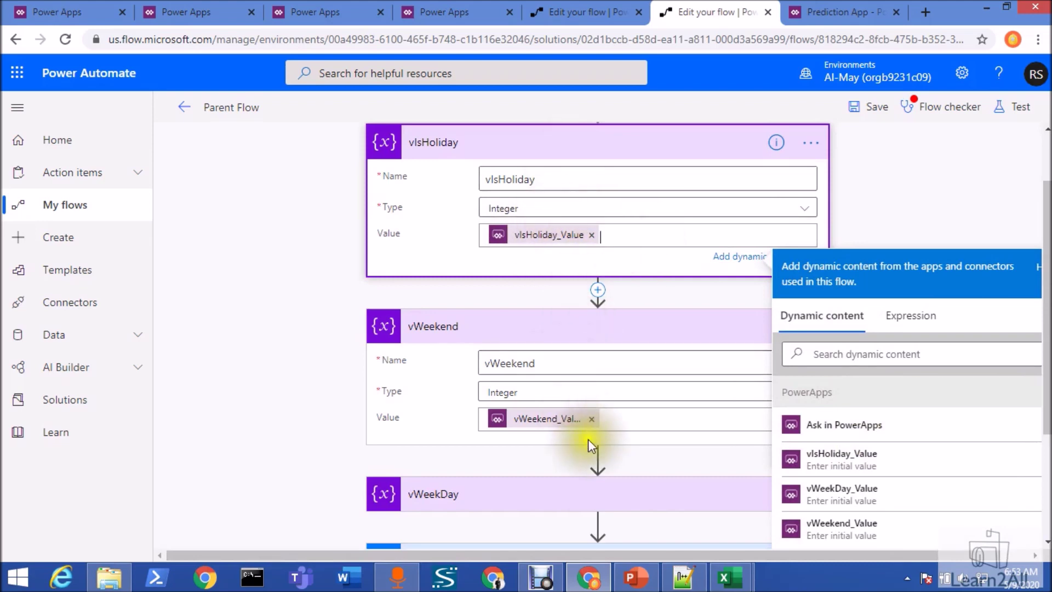
scroll(592, 432, "down", 4)
left_click(634, 329)
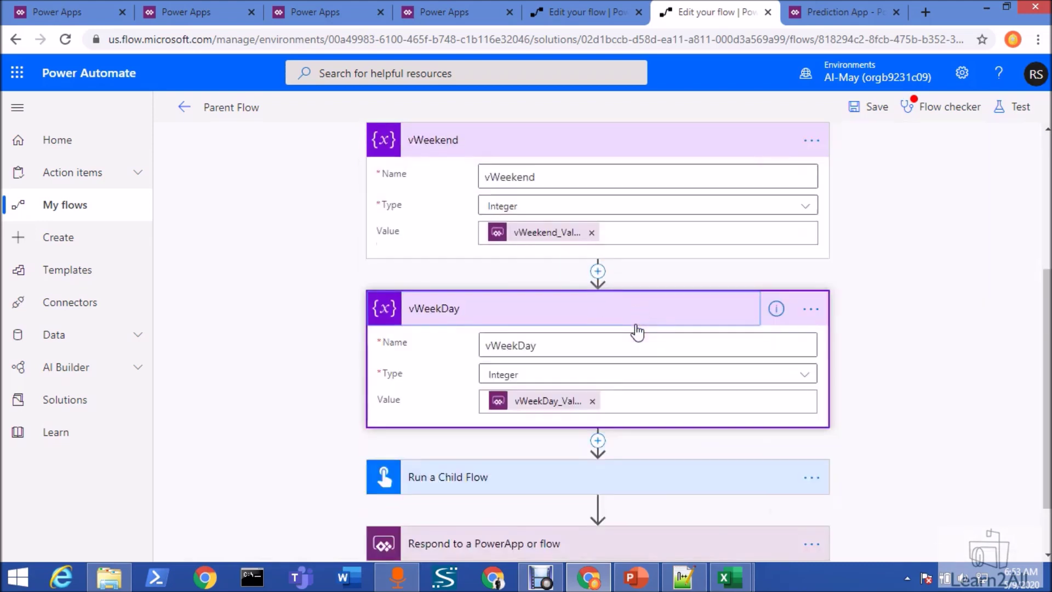
scroll(630, 286, "up", 5)
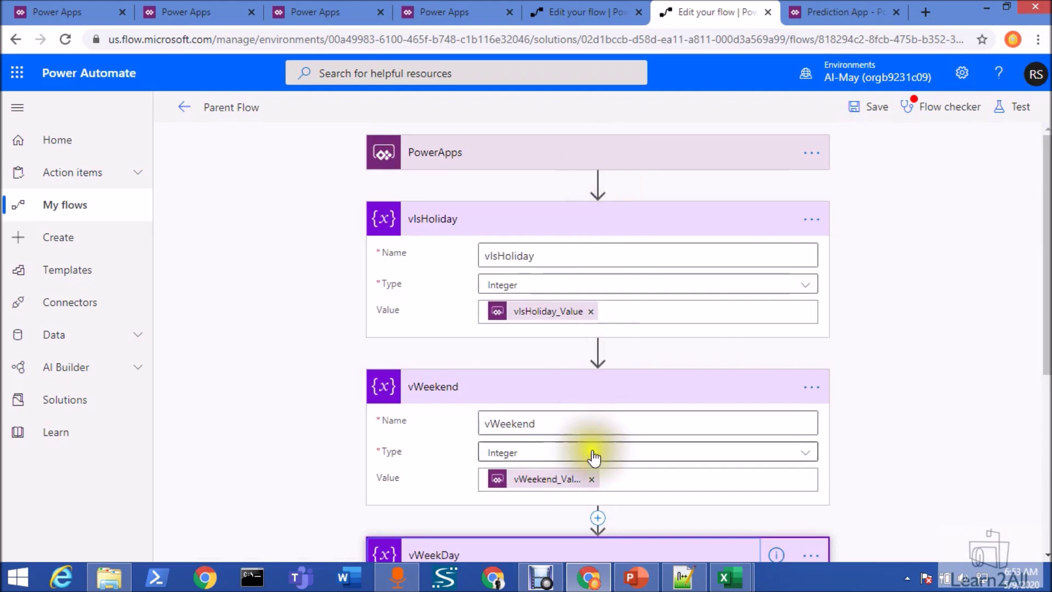
scroll(583, 395, "down", 5)
scroll(585, 394, "down", 1)
Examine which variables the Run a Child Flow action passes, and collapse the three variable actions above it.
left_click(628, 410)
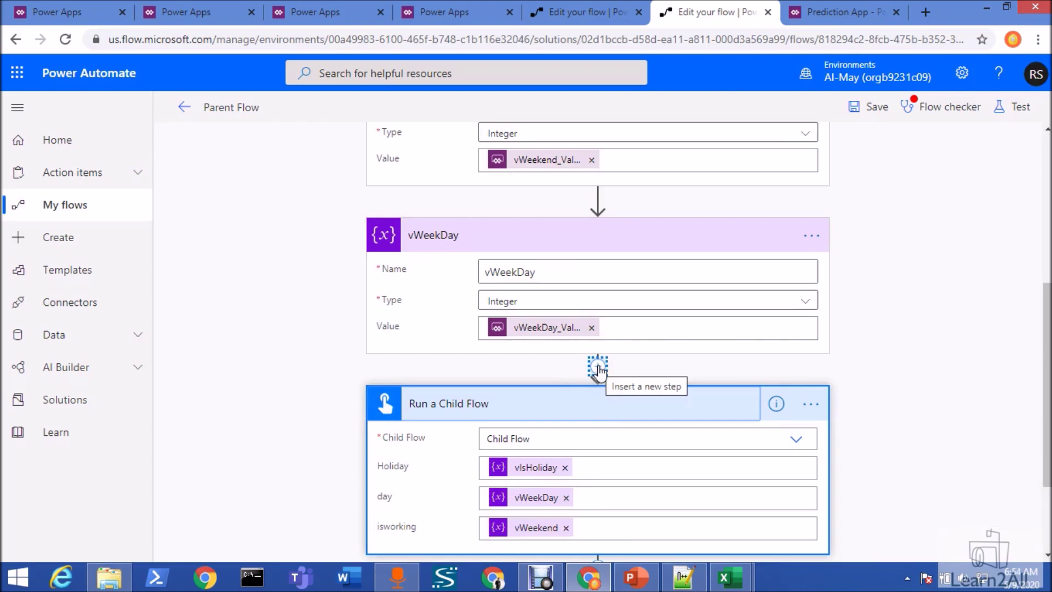
scroll(502, 283, "up", 4)
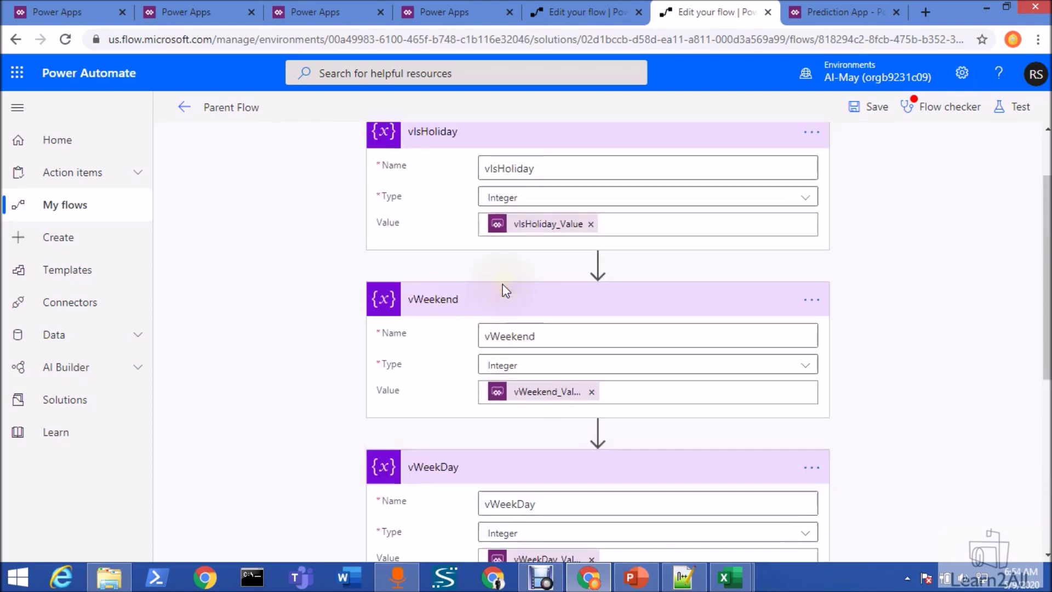
scroll(536, 224, "up", 2)
left_click(545, 222)
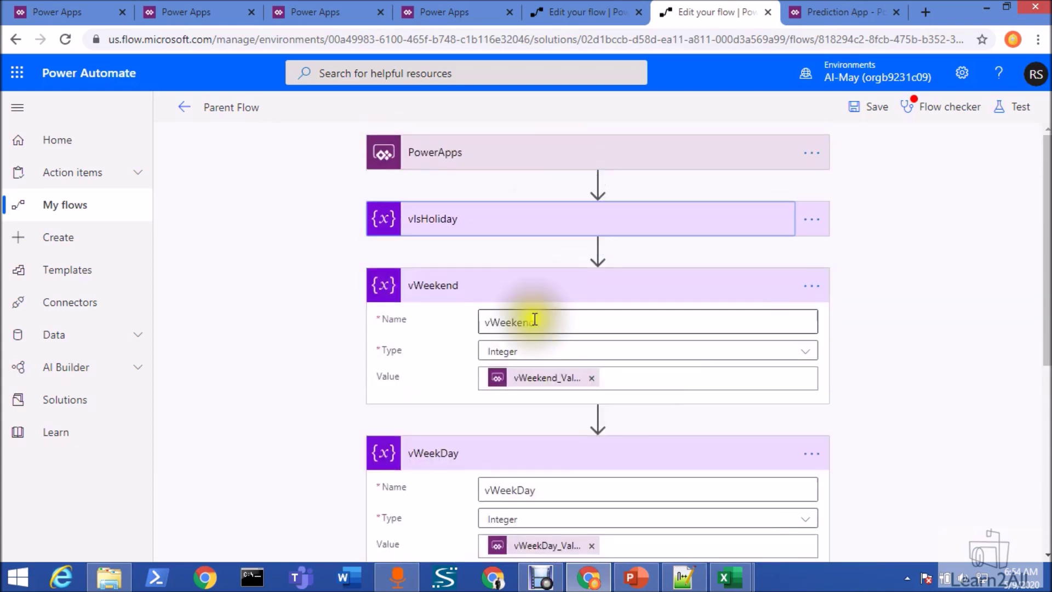
left_click(556, 298)
left_click(578, 357)
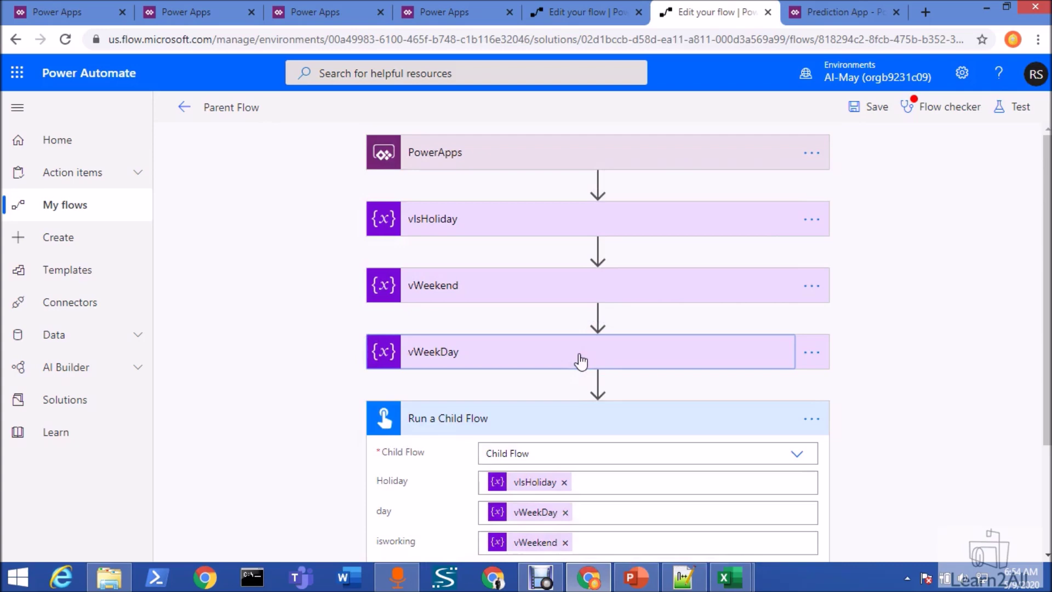
In the Child Flow's HTTP request trigger, draft the sample JSON payload {"IsHoliday":1,"IsWeekDay":0,"Day": 1} and discard it.
left_click(586, 12)
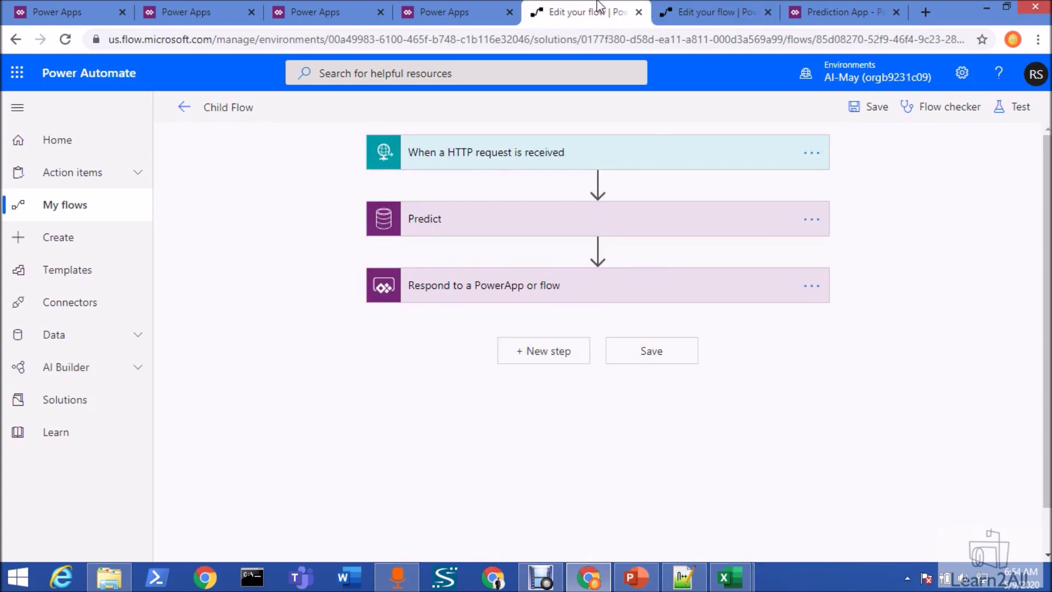
left_click(526, 160)
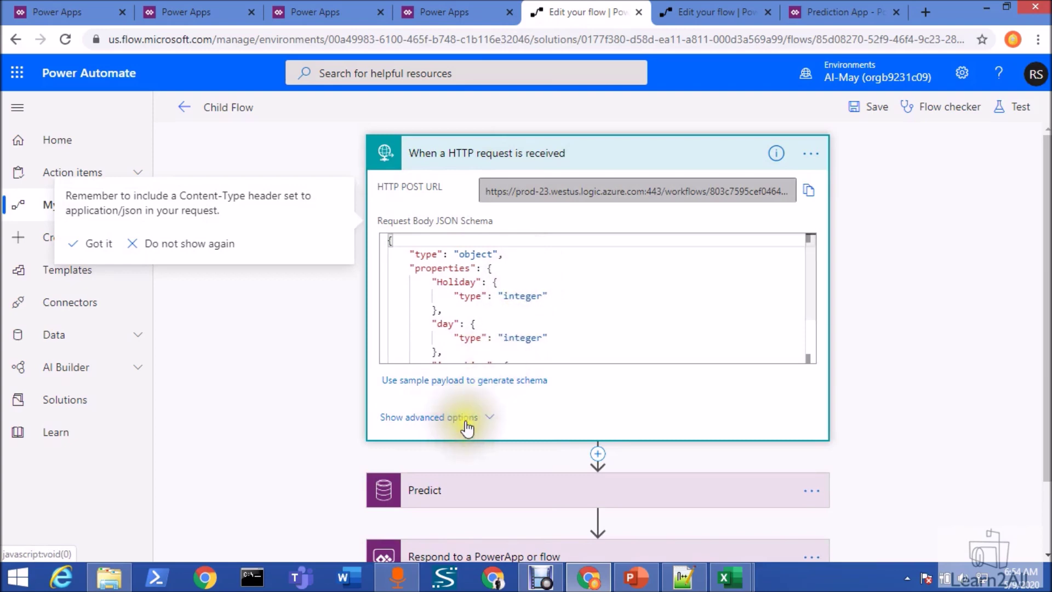
left_click(492, 382)
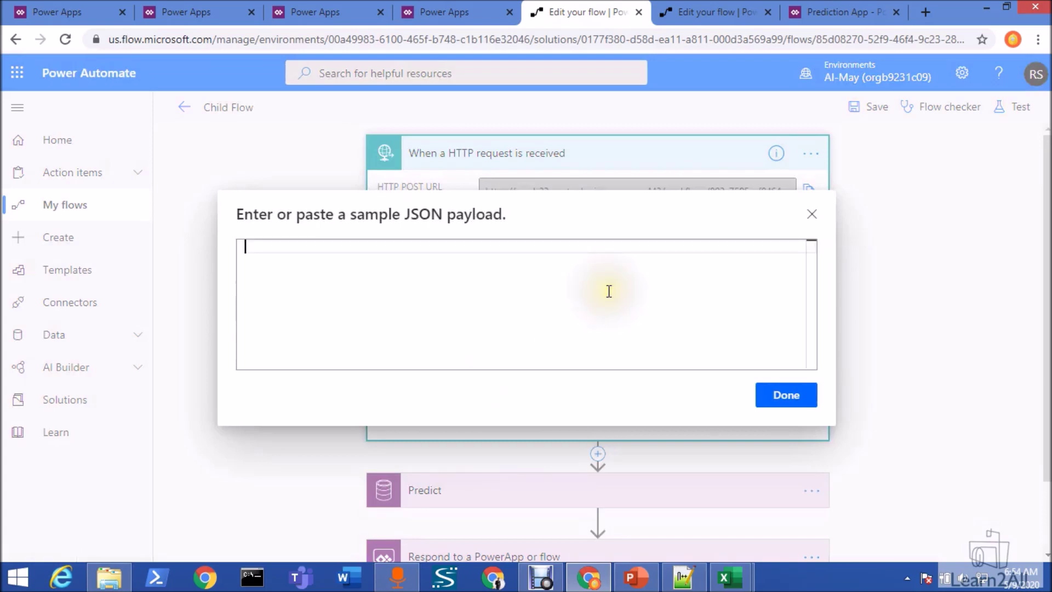
key("ctrl+a")
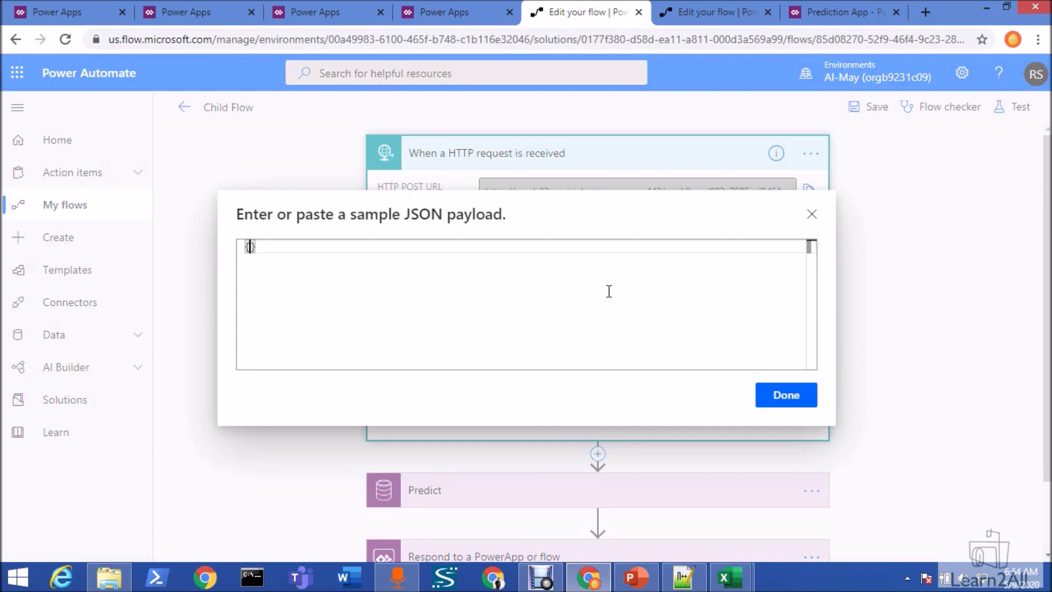
type("{\"")
type("Is")
type("Holiday")
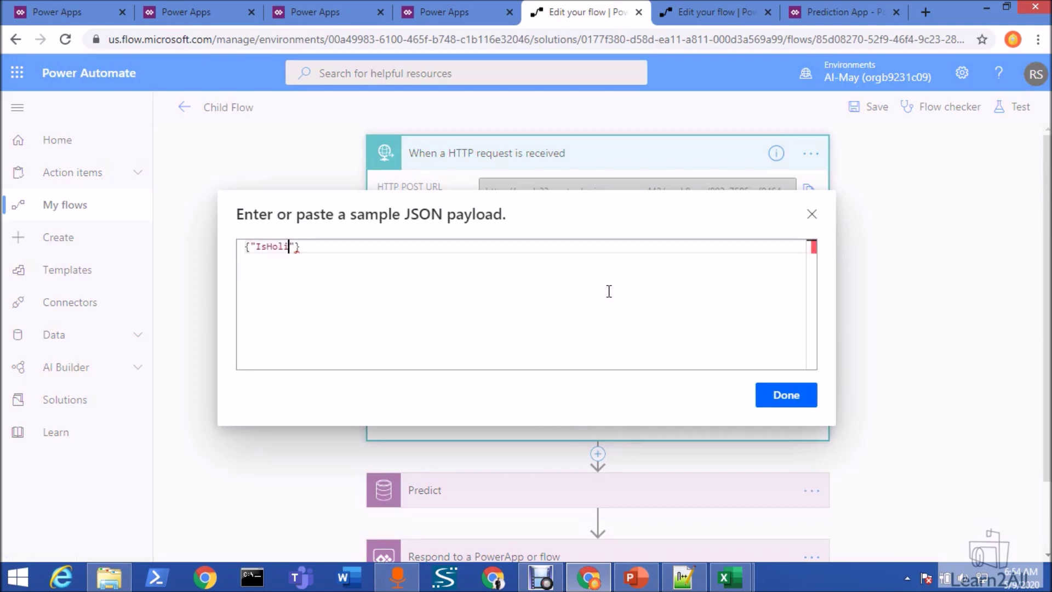
type("\":1,\"IsWeekDay\":0,\"Day")
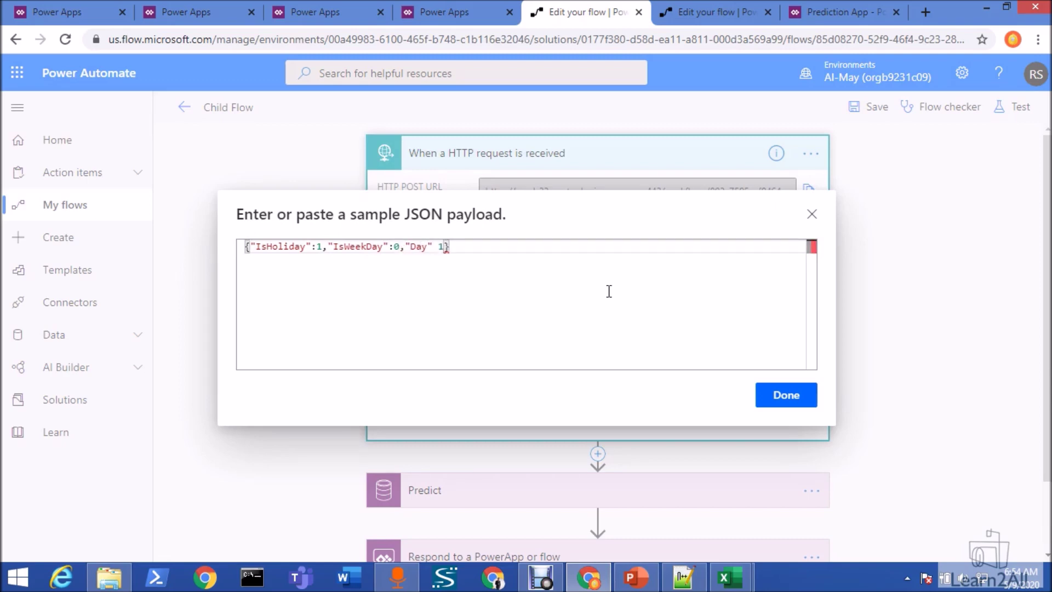
left_click(439, 246)
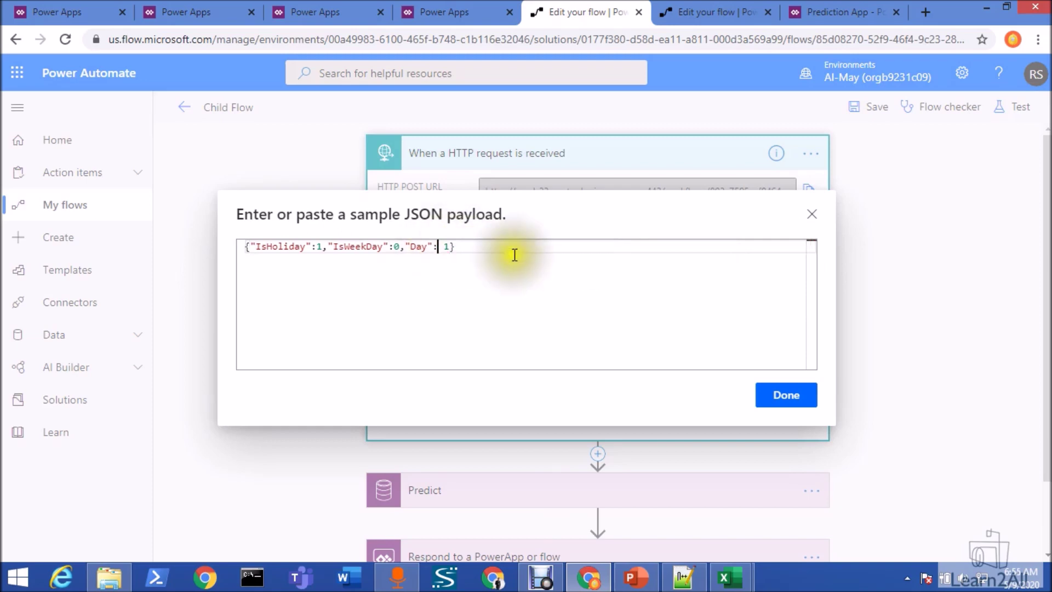
left_click(791, 395)
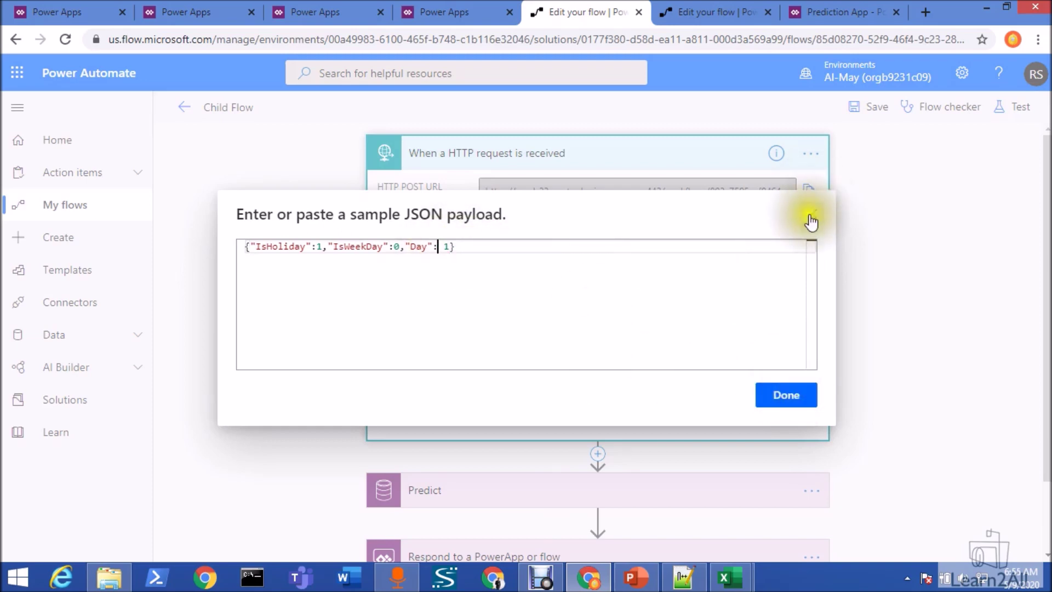
Read through the HTTP request trigger's whole request body JSON schema and collapse the trigger.
scroll(488, 291, "down", 3)
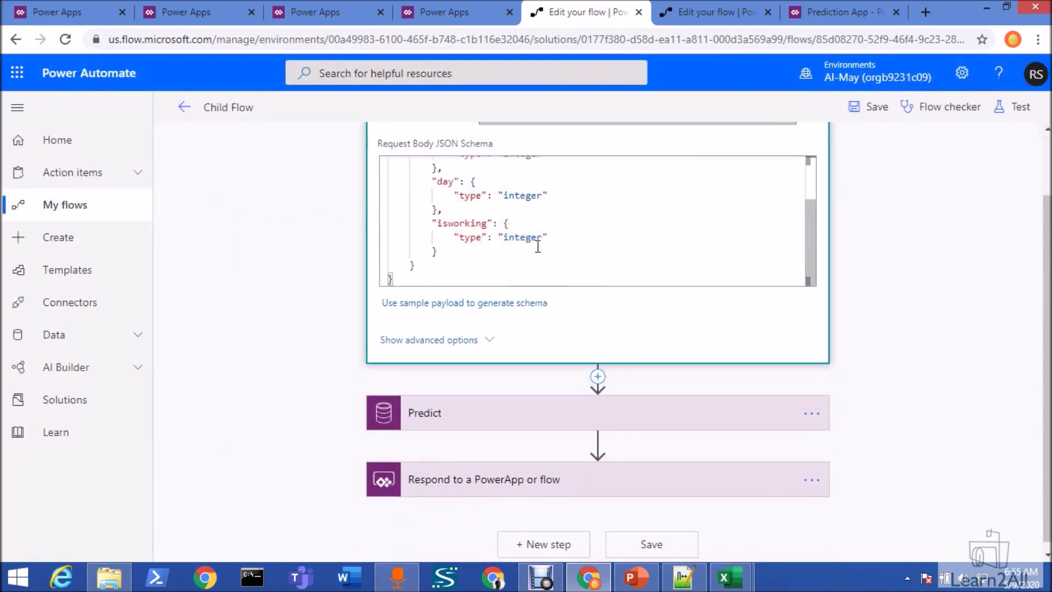
scroll(537, 245, "up", 5)
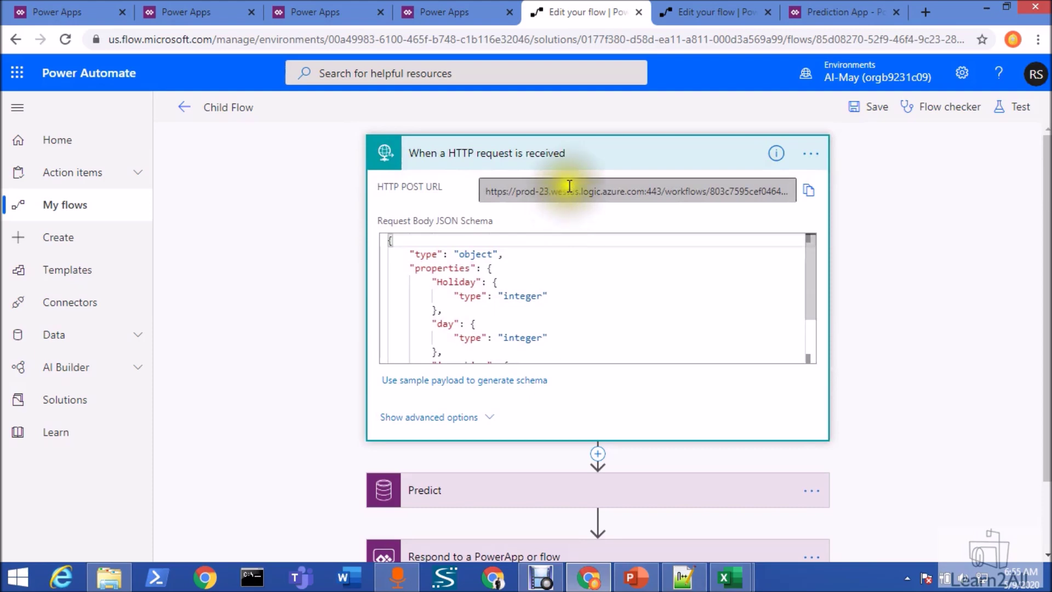
left_click(578, 160)
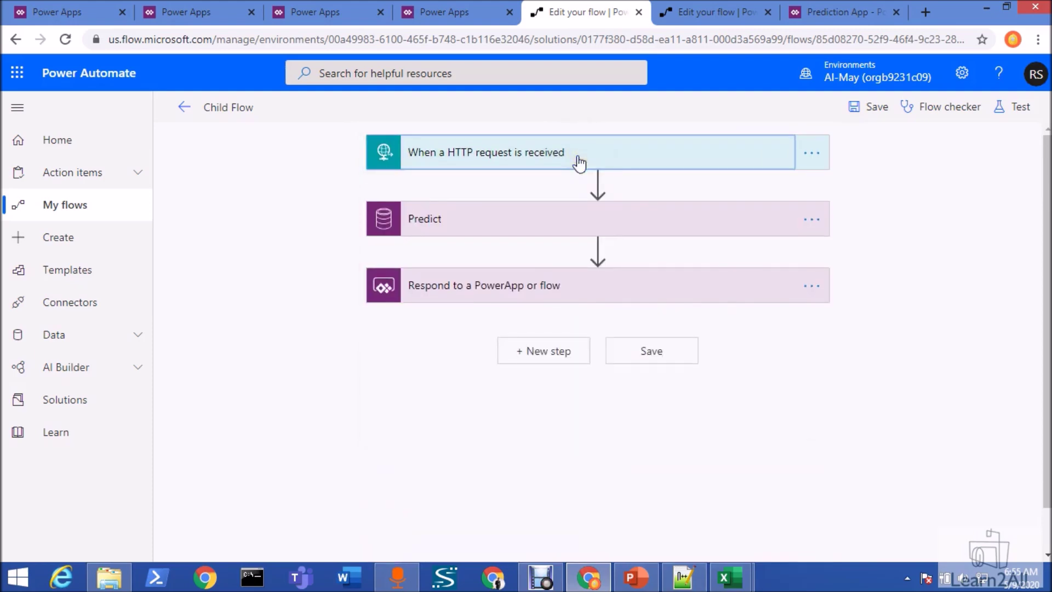
Insert a Common Data Service Predict action directly after the HTTP request trigger and set its model to WillaPersonGogoraMovie.
left_click(578, 231)
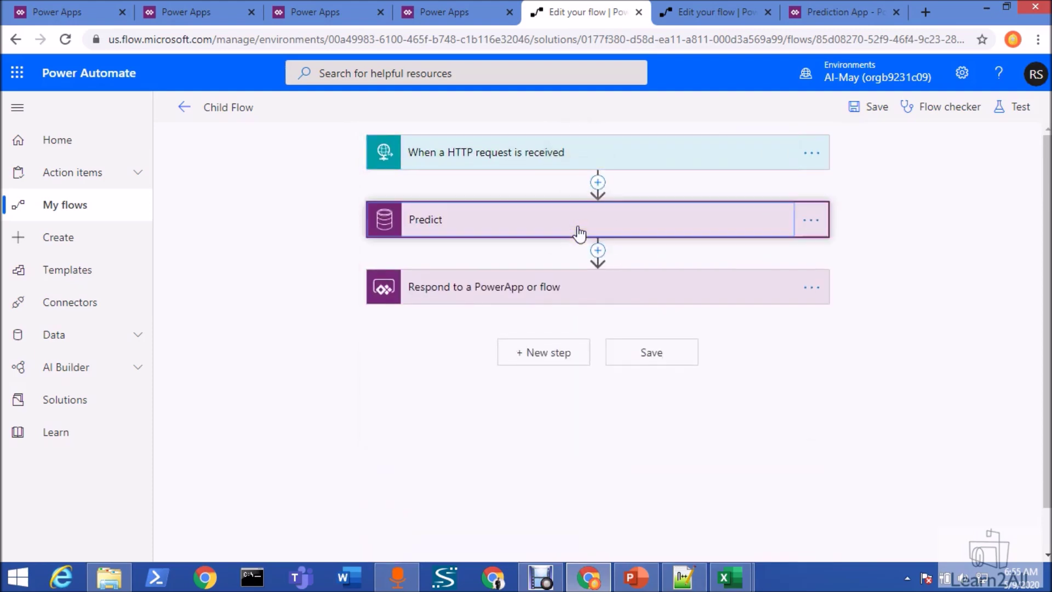
left_click(598, 183)
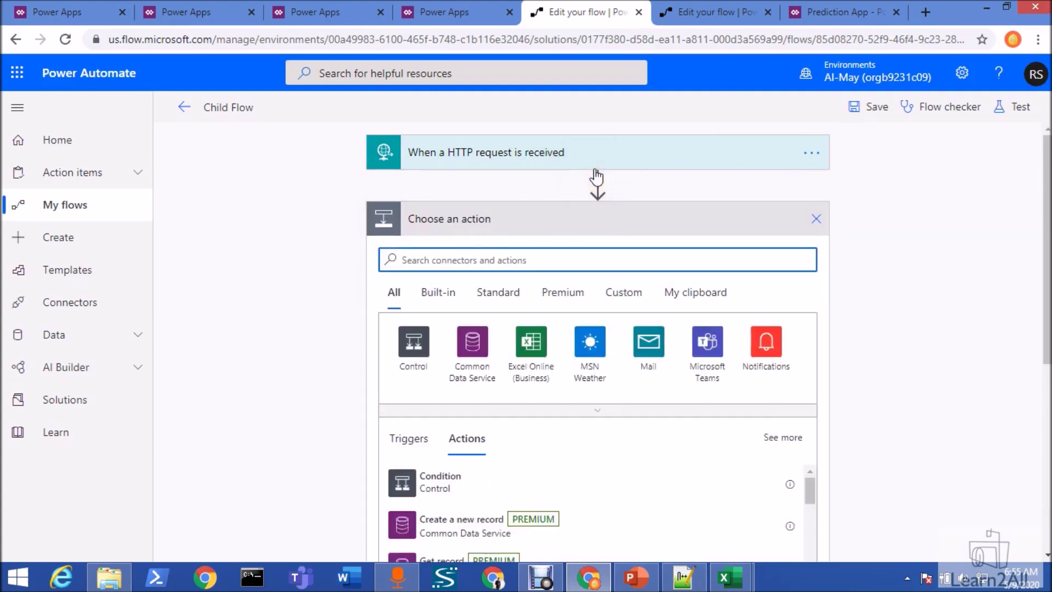
type("pred")
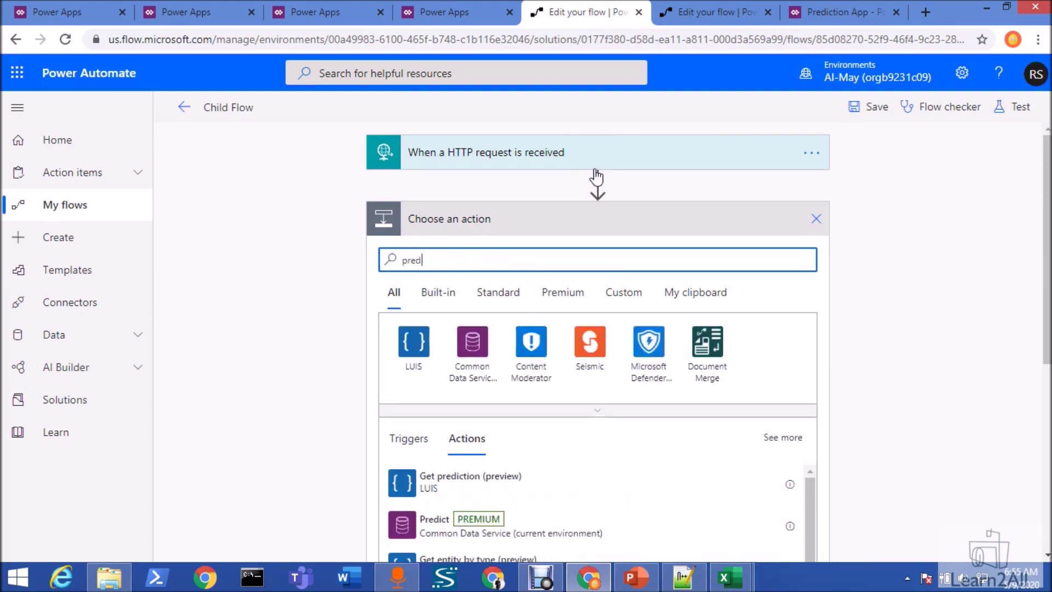
left_click(501, 521)
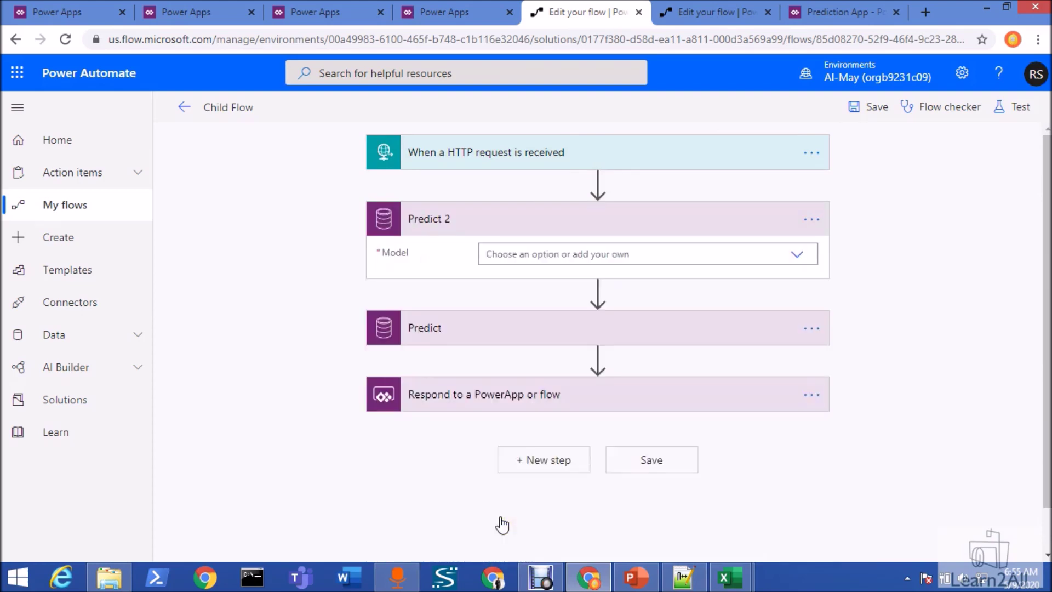
left_click(652, 257)
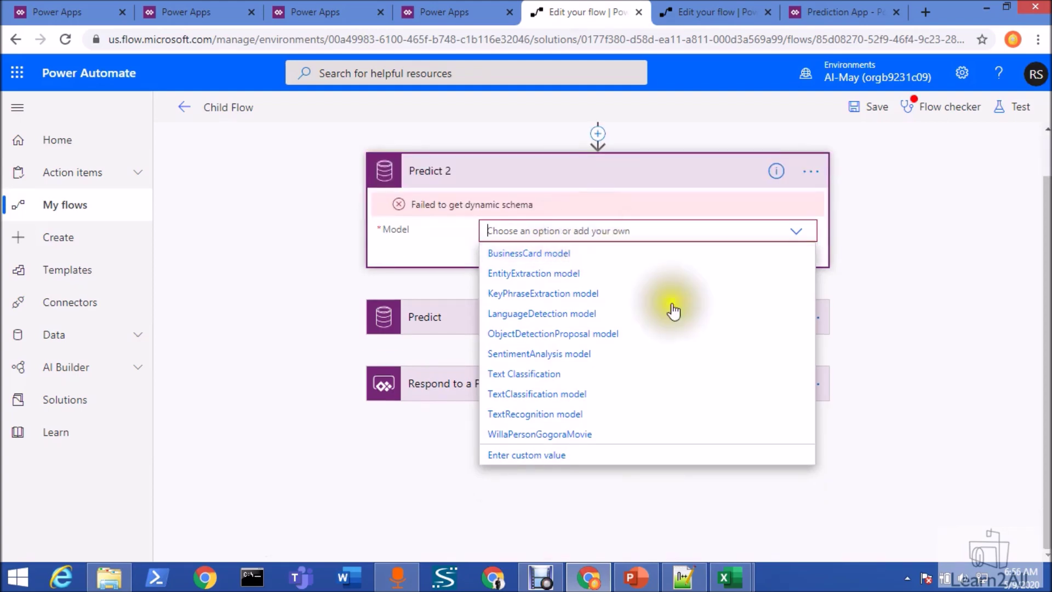
left_click(544, 435)
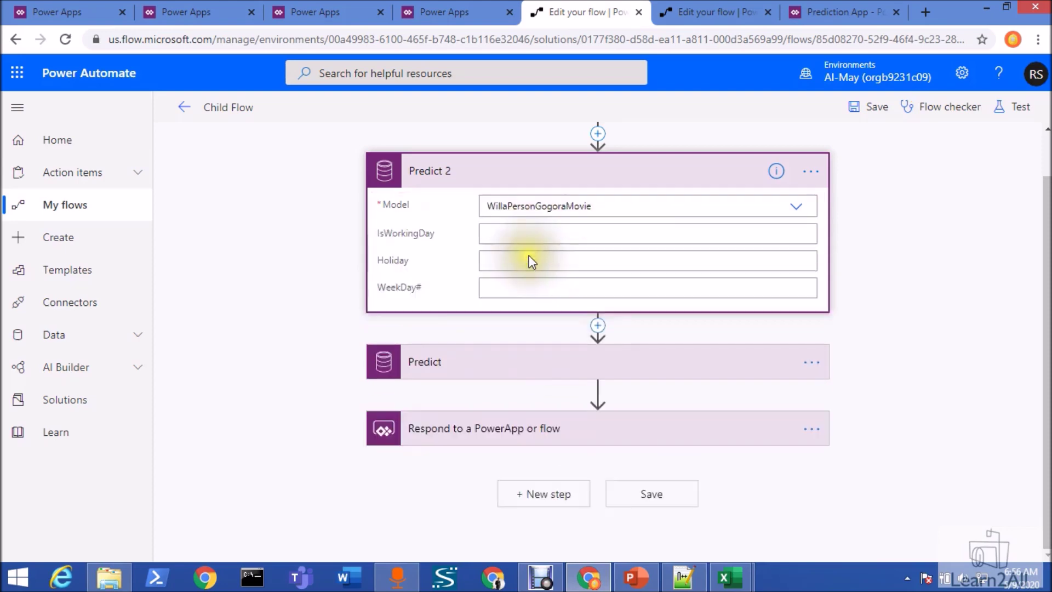
Delete the extra Predict 2 action placed directly after the HTTP request trigger in the Child Flow.
left_click(493, 233)
left_click(496, 287)
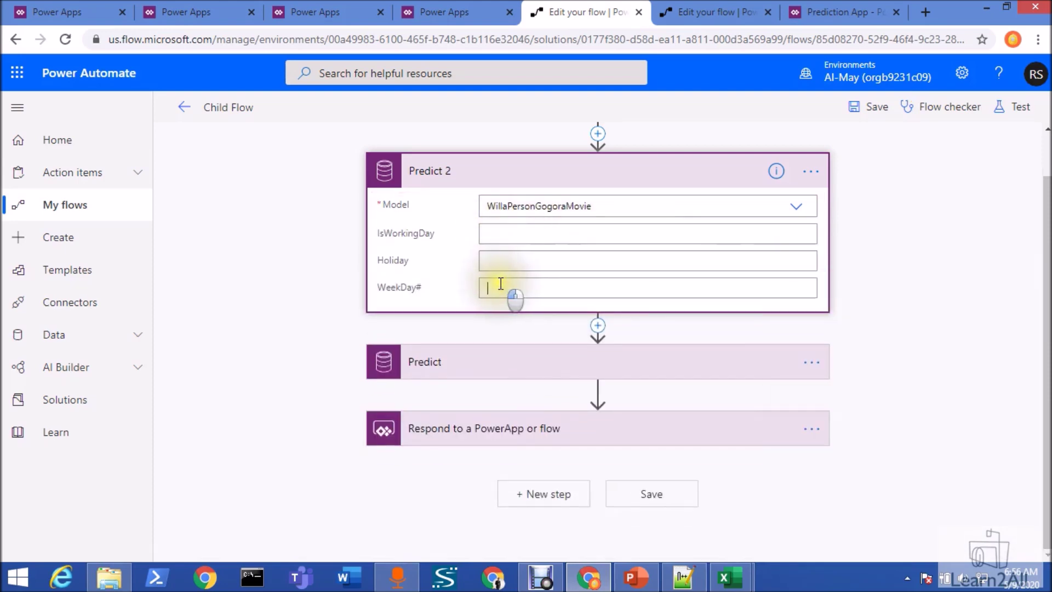
left_click(505, 264)
left_click(508, 236)
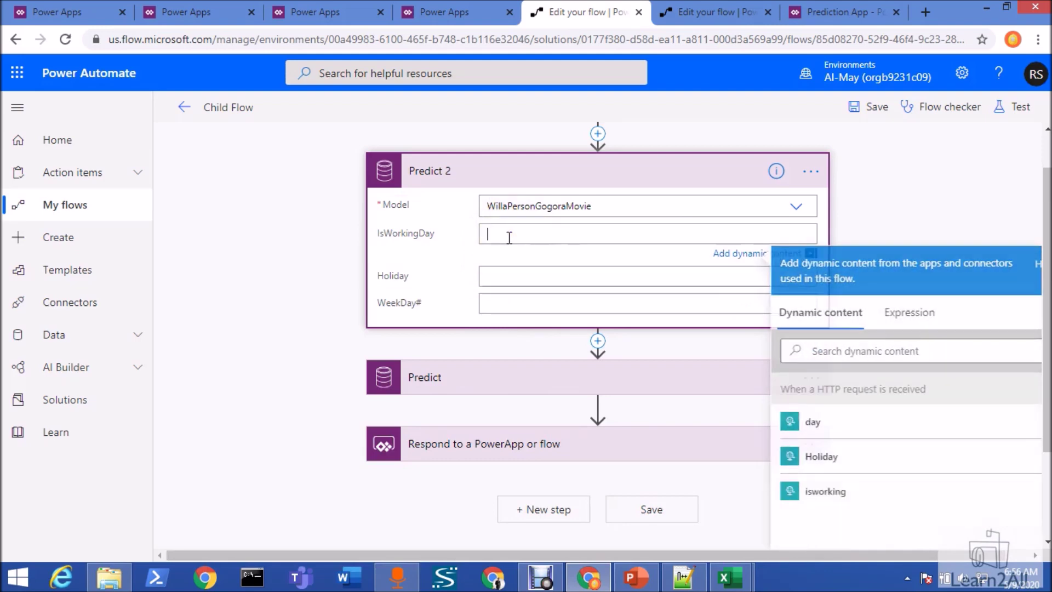
left_click(812, 173)
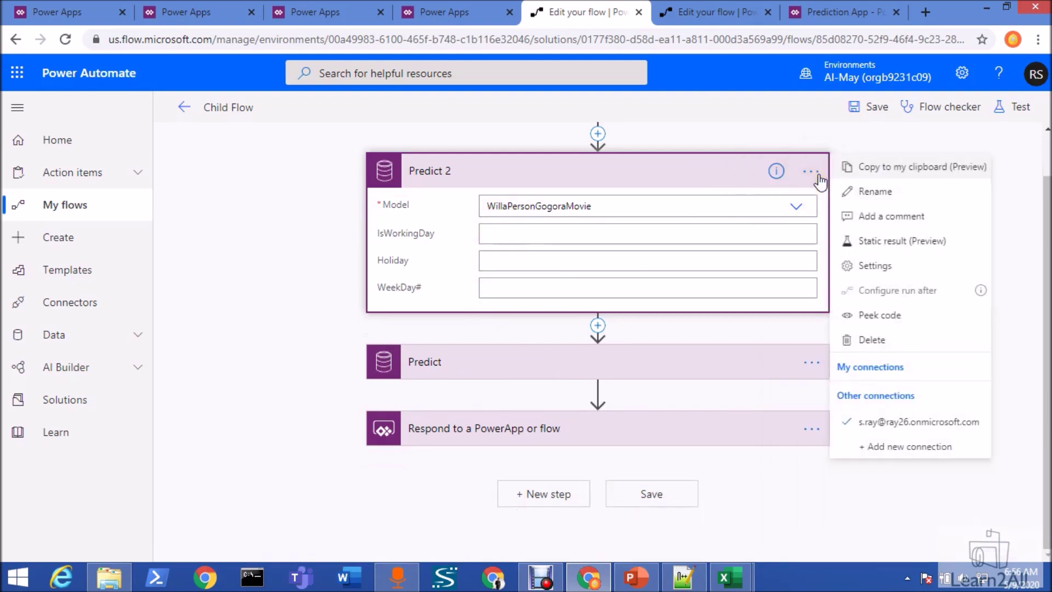
left_click(880, 340)
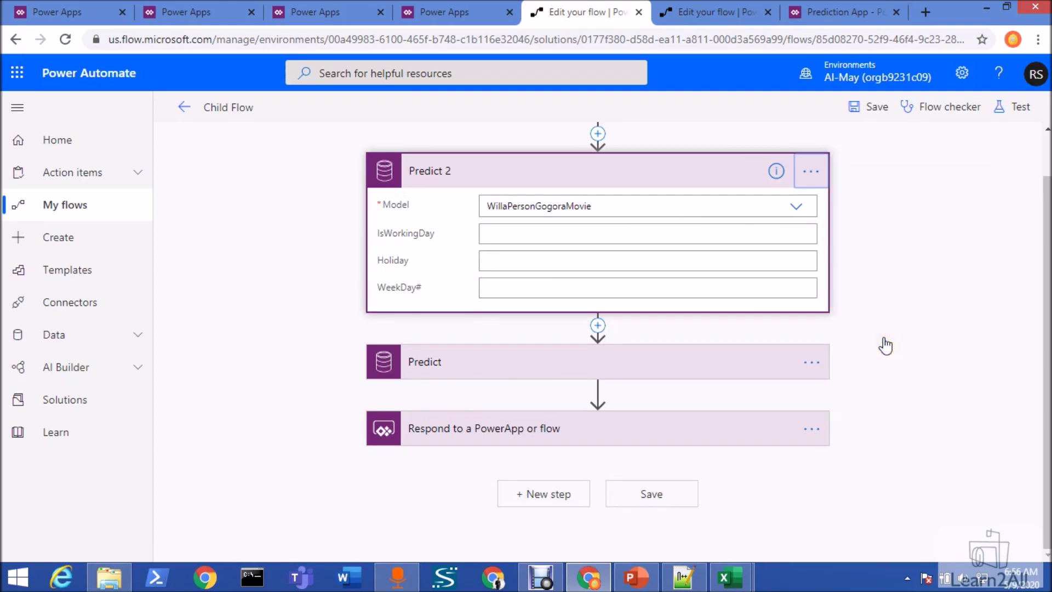
left_click(535, 343)
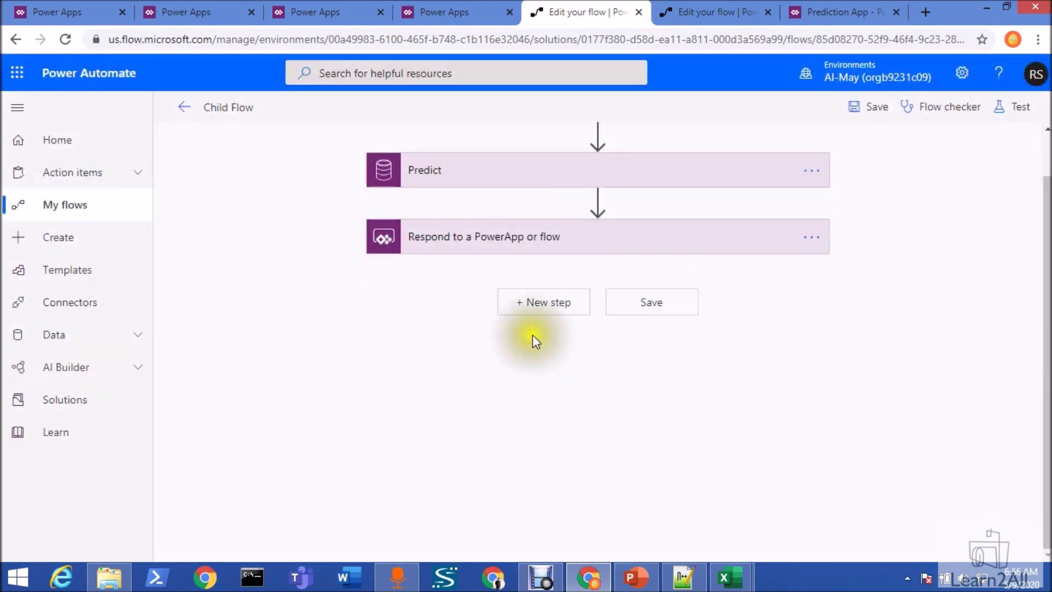
Examine the model and inputs of the Child Flow's existing Predict action and the output of its Respond to a PowerApp or flow action.
scroll(576, 241, "up", 1)
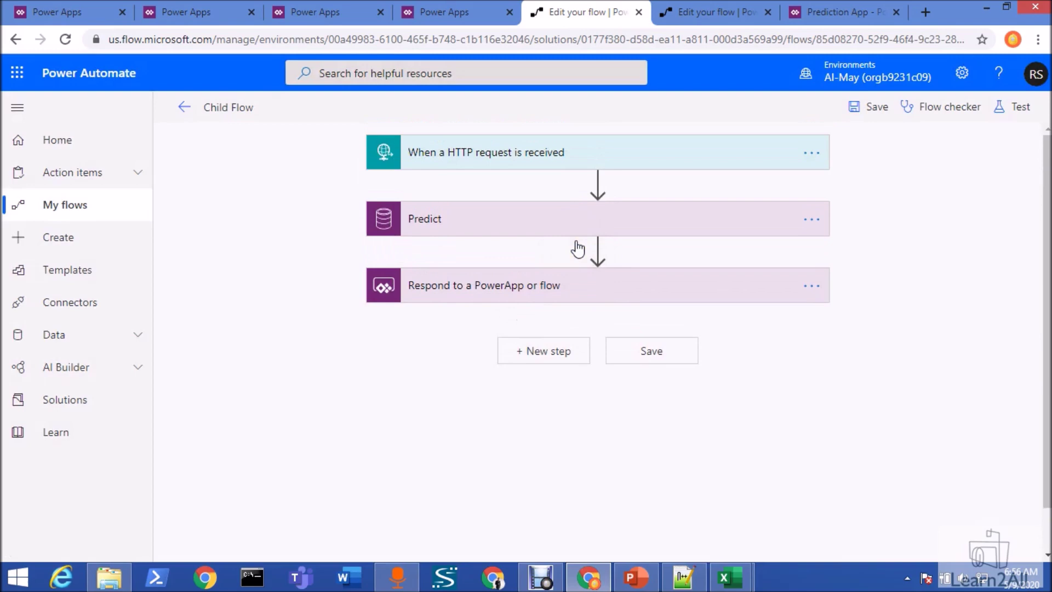
left_click(587, 234)
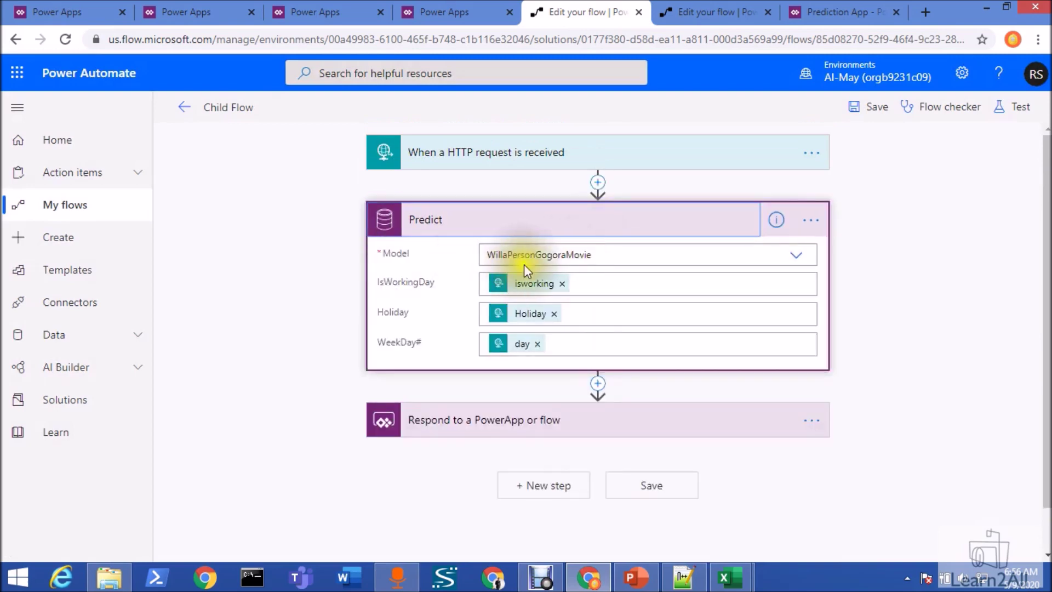
left_click(537, 416)
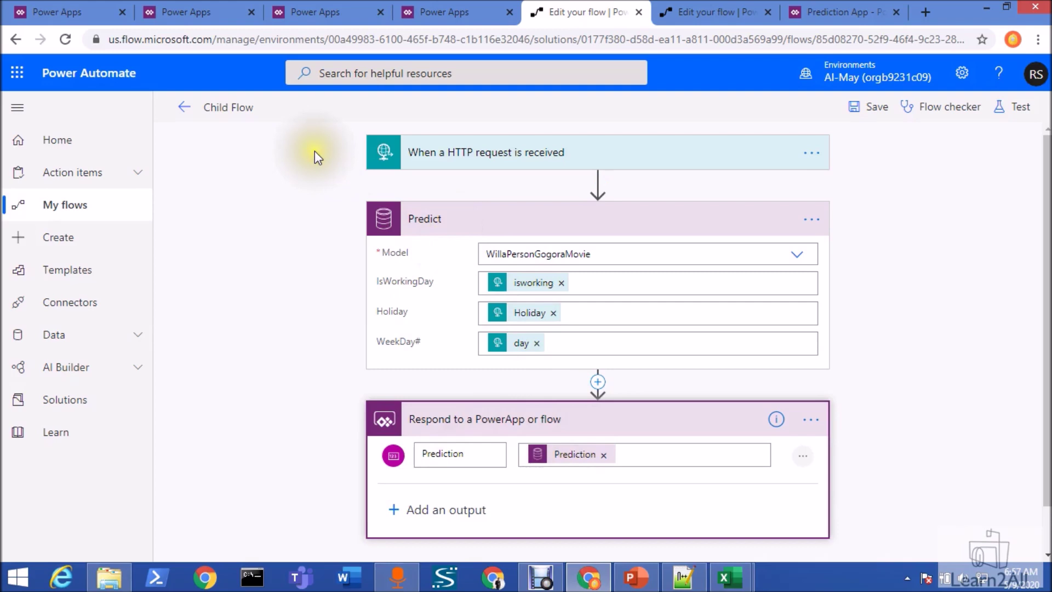
In the Parent Flow, review the output of Respond to a PowerApp or flow and the variables passed by Run a Child Flow.
left_click(681, 16)
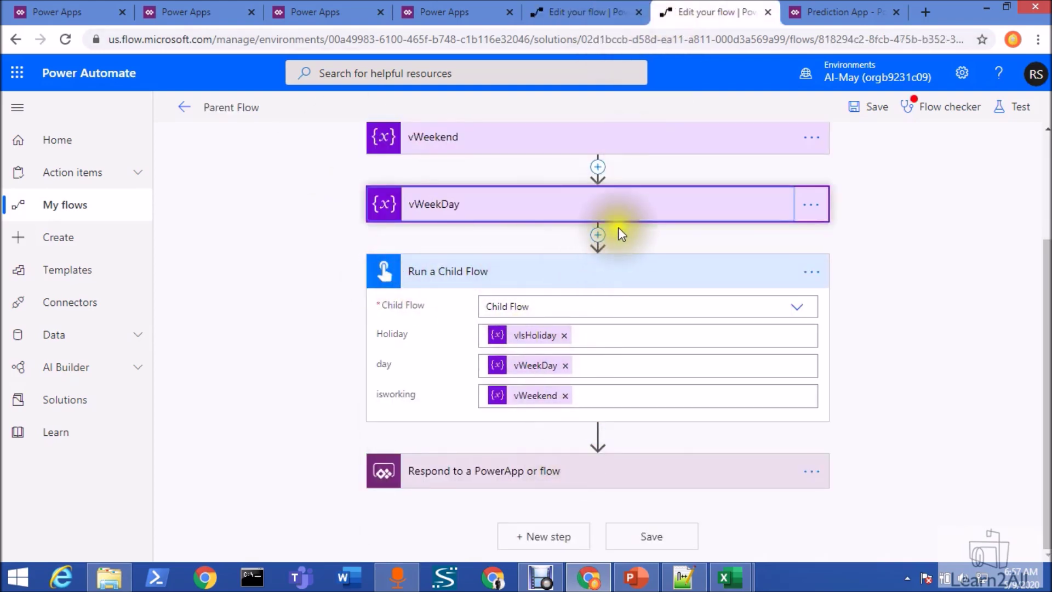
left_click(597, 236)
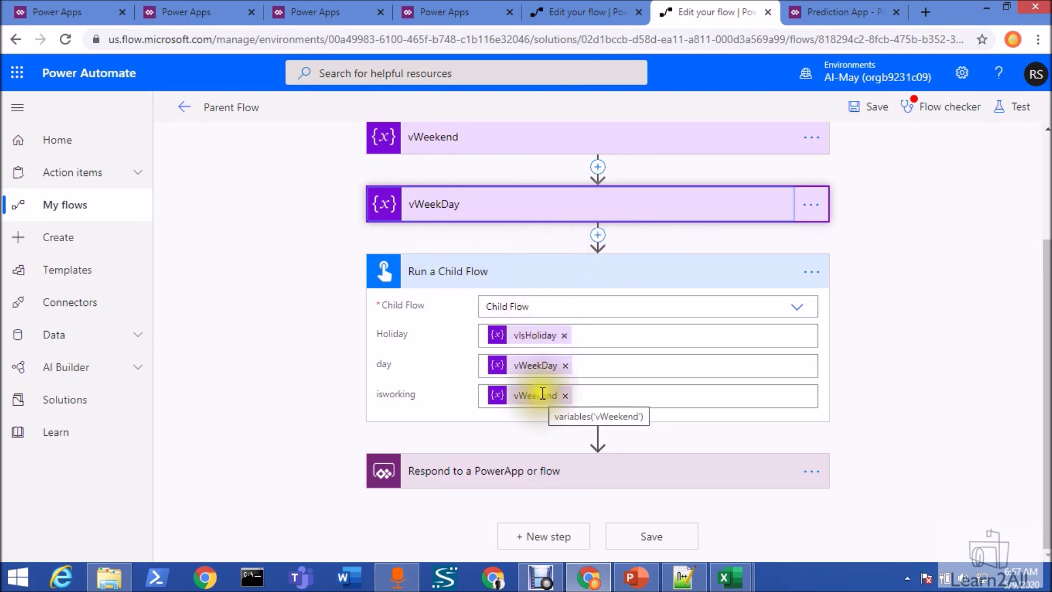
left_click(573, 467)
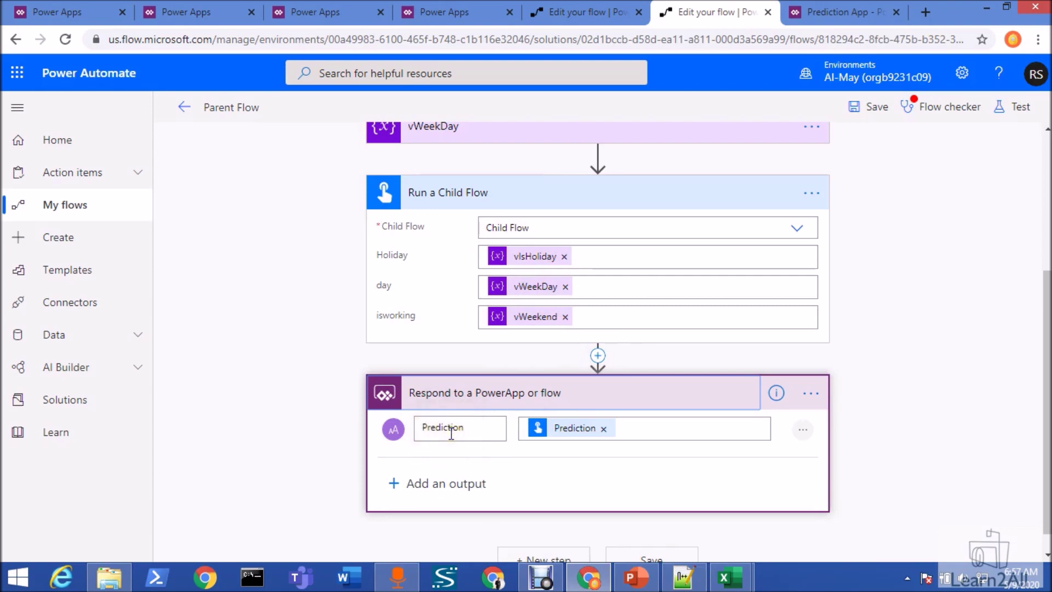
mouse_move(570, 433)
left_click(583, 397)
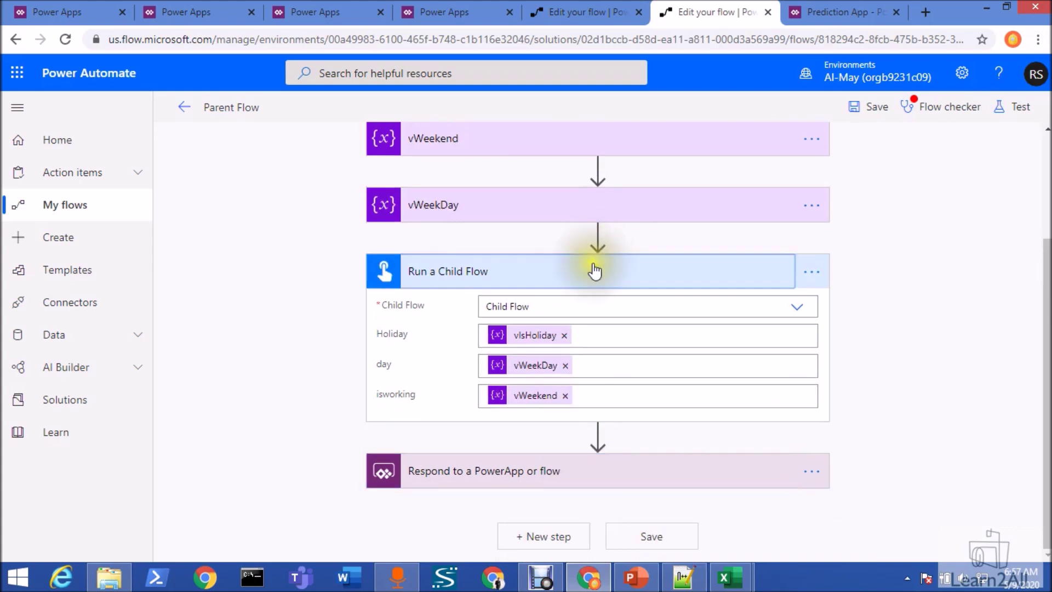
left_click(594, 269)
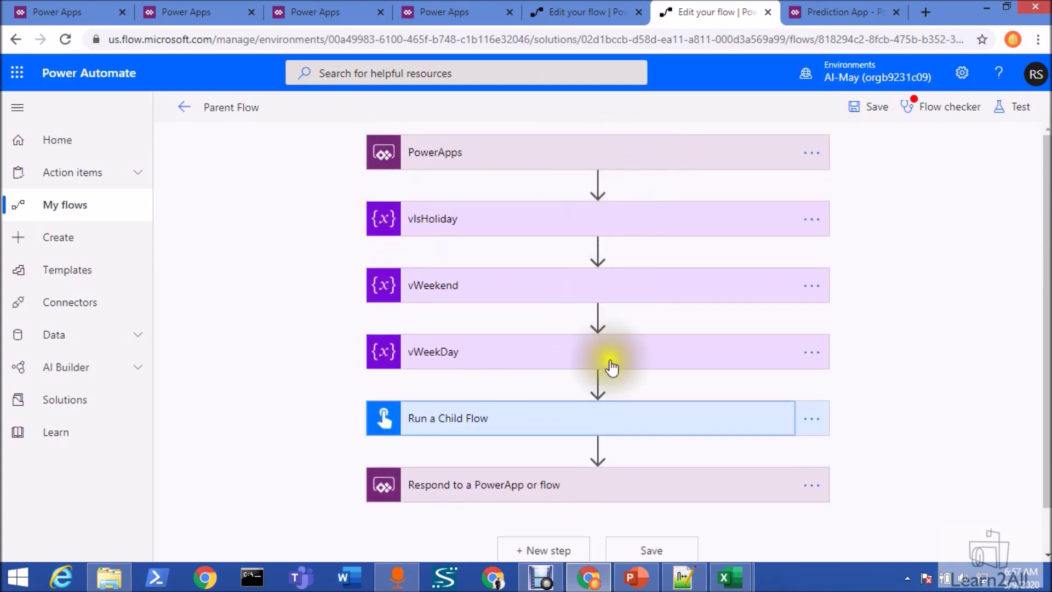
left_click(594, 428)
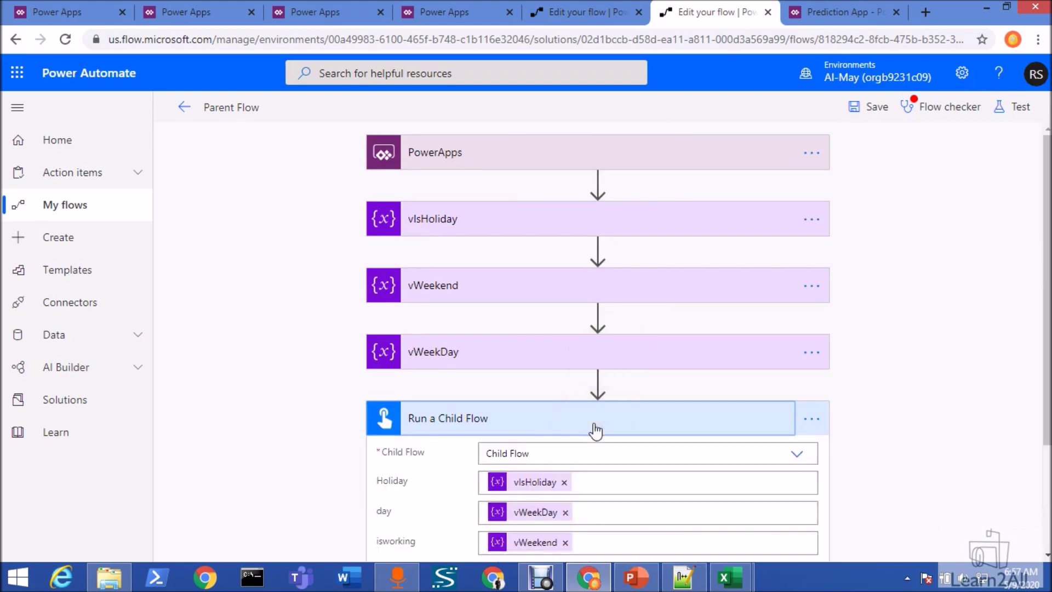
scroll(597, 430, "down", 3)
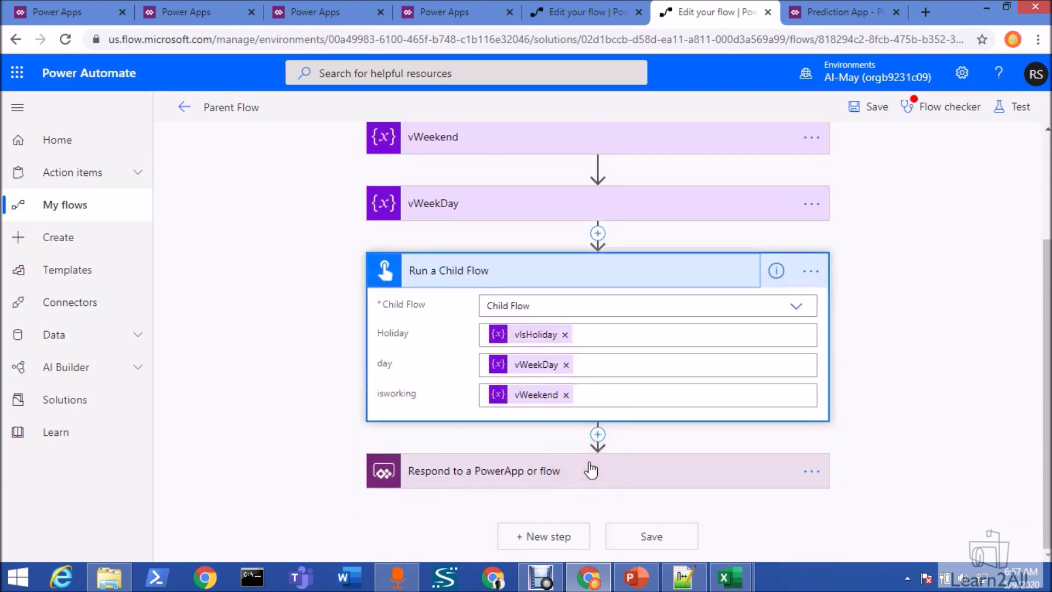
Back in the Child Flow, review the HTTP request trigger's schema and collapse the Predict and Respond to a PowerApp or flow actions.
left_click(576, 7)
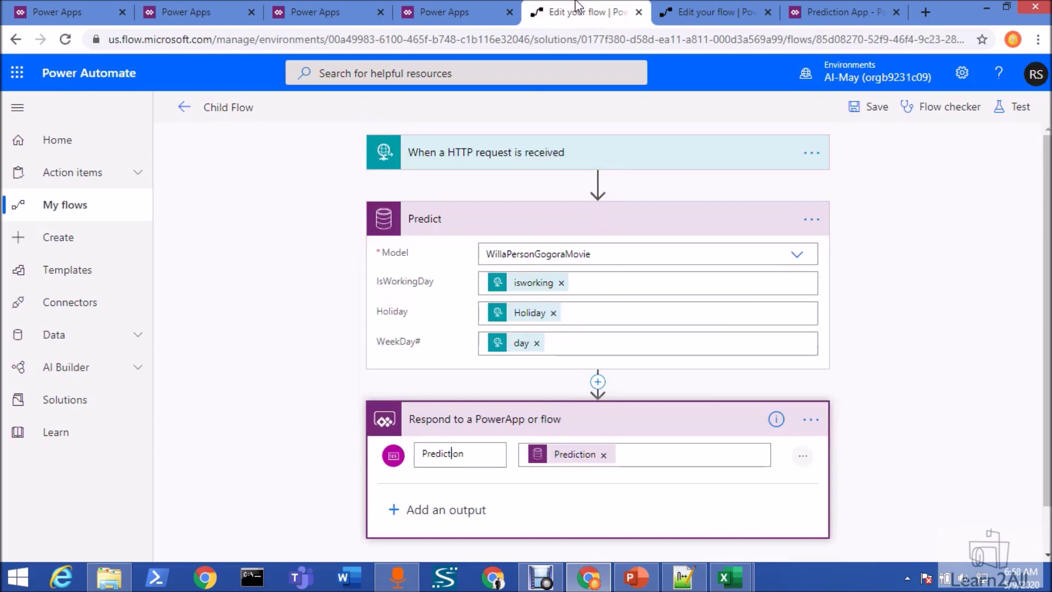
left_click(578, 163)
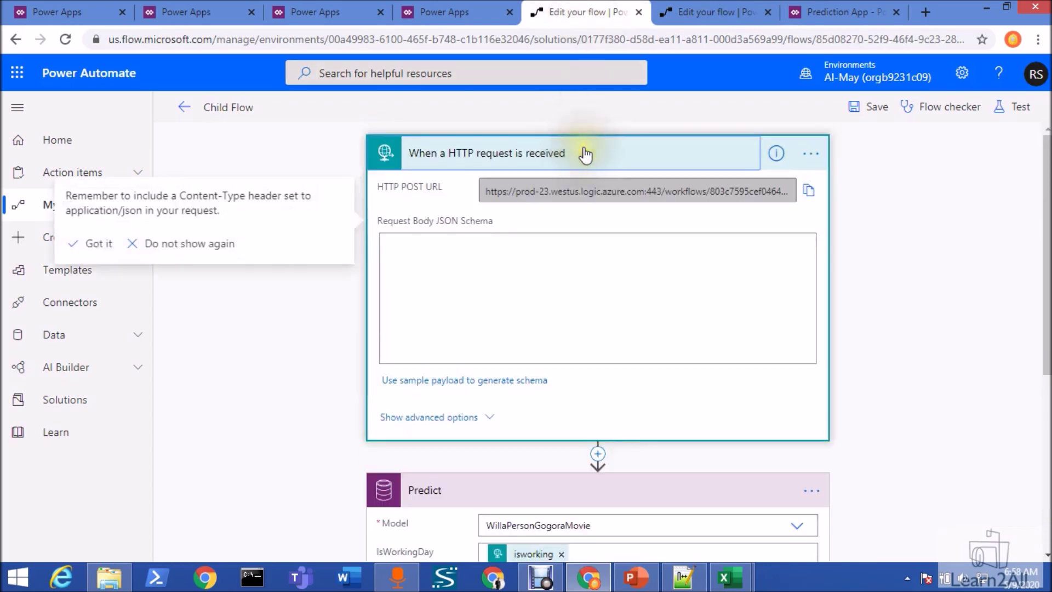
scroll(585, 165, "down", 5)
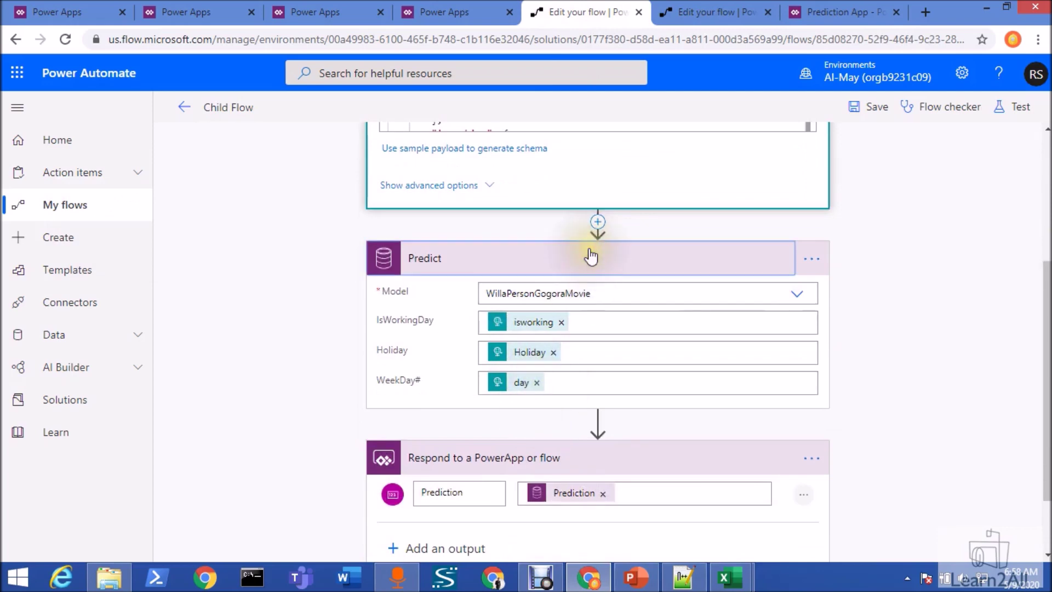
left_click(592, 255)
left_click(569, 378)
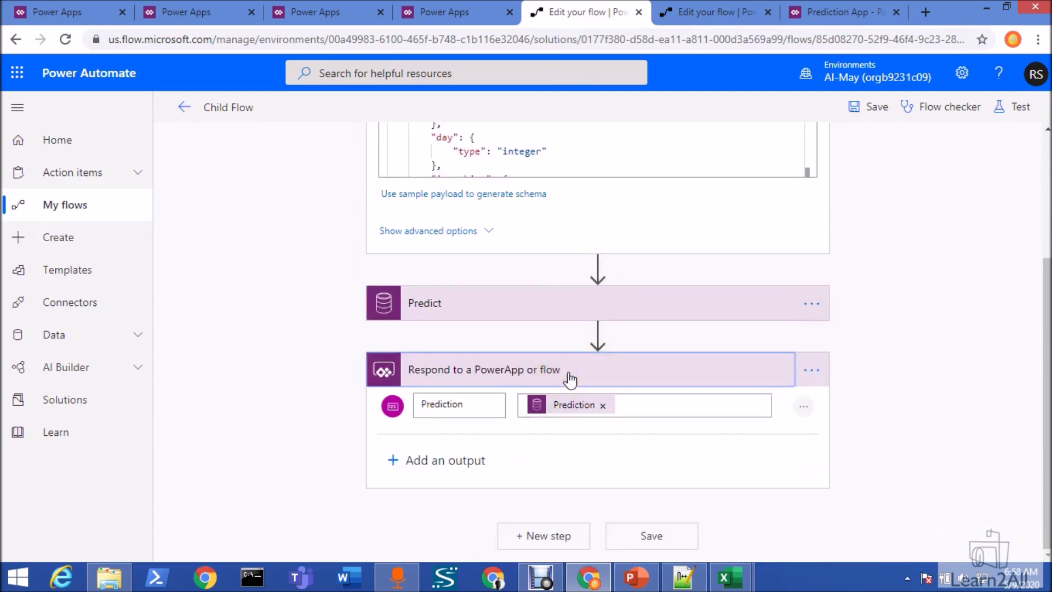
left_click(571, 375)
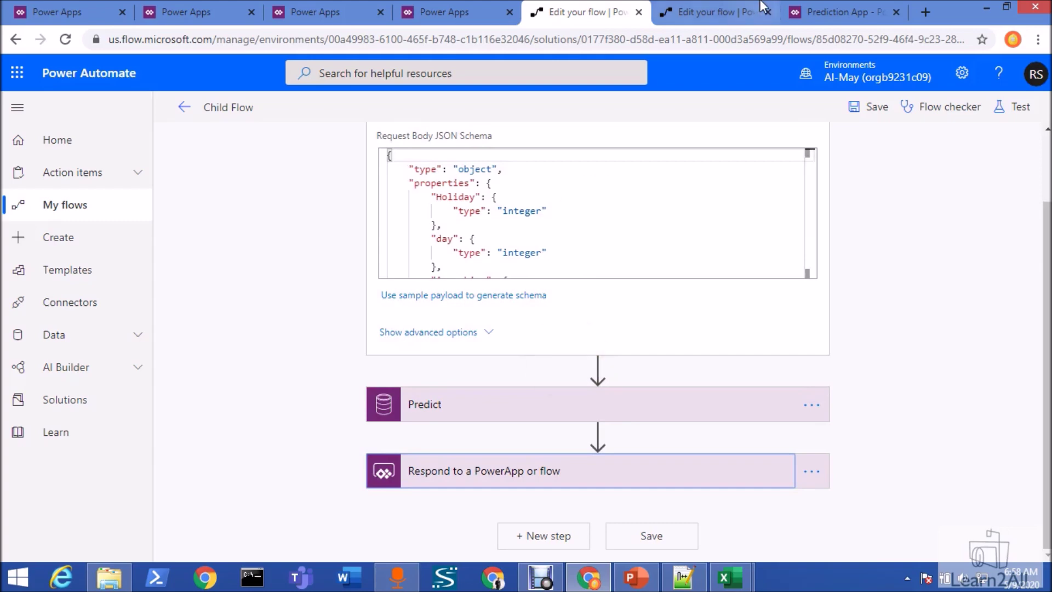
Switch to the Prediction App in Power Apps, insert a new button on Screen1 and attach the Parent Flow to its OnSelect.
left_click(714, 14)
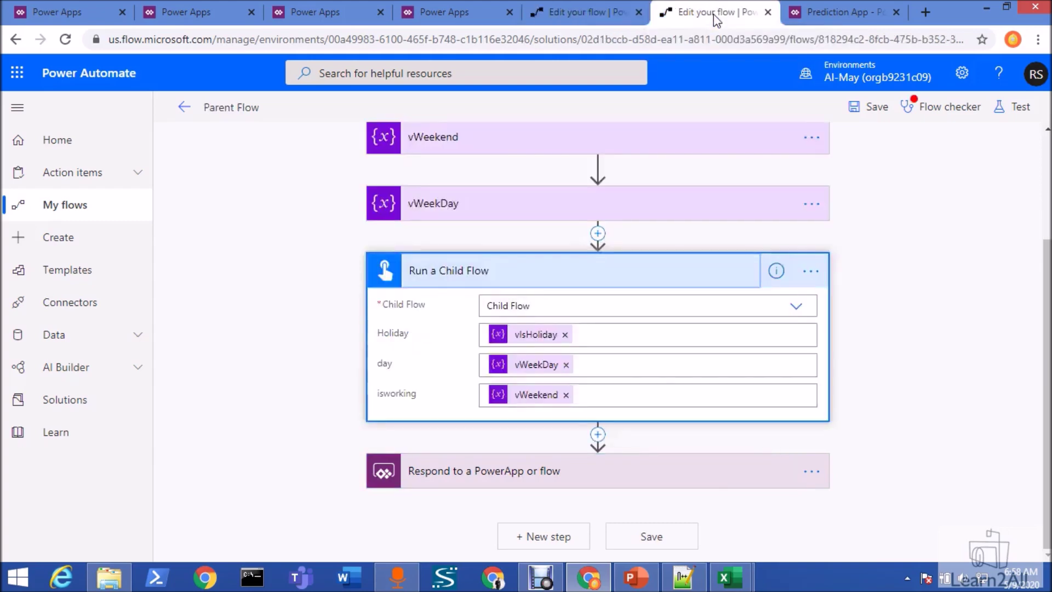
left_click(823, 12)
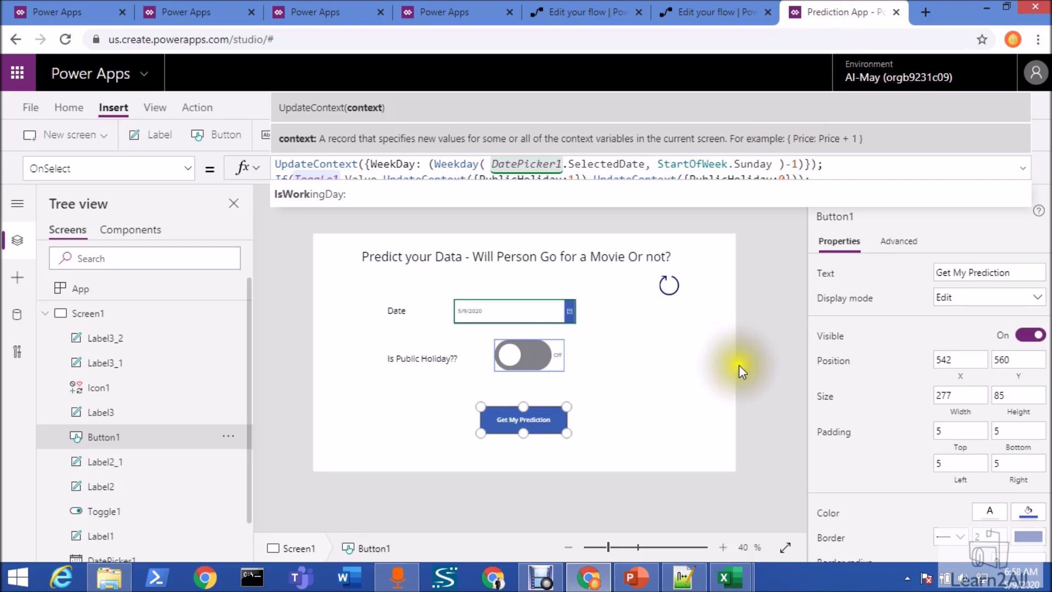
left_click(712, 389)
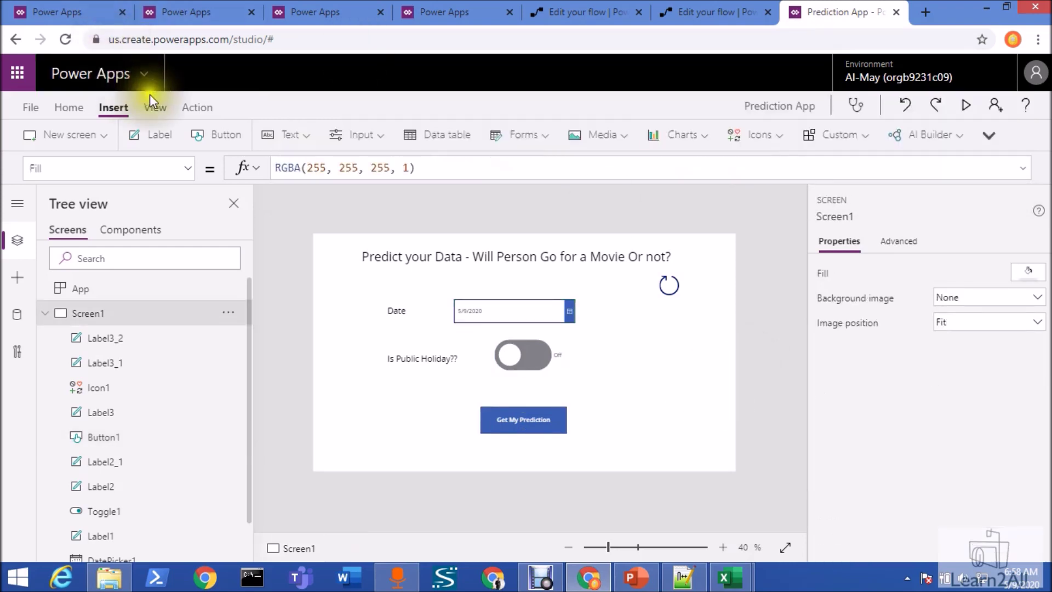
left_click(208, 136)
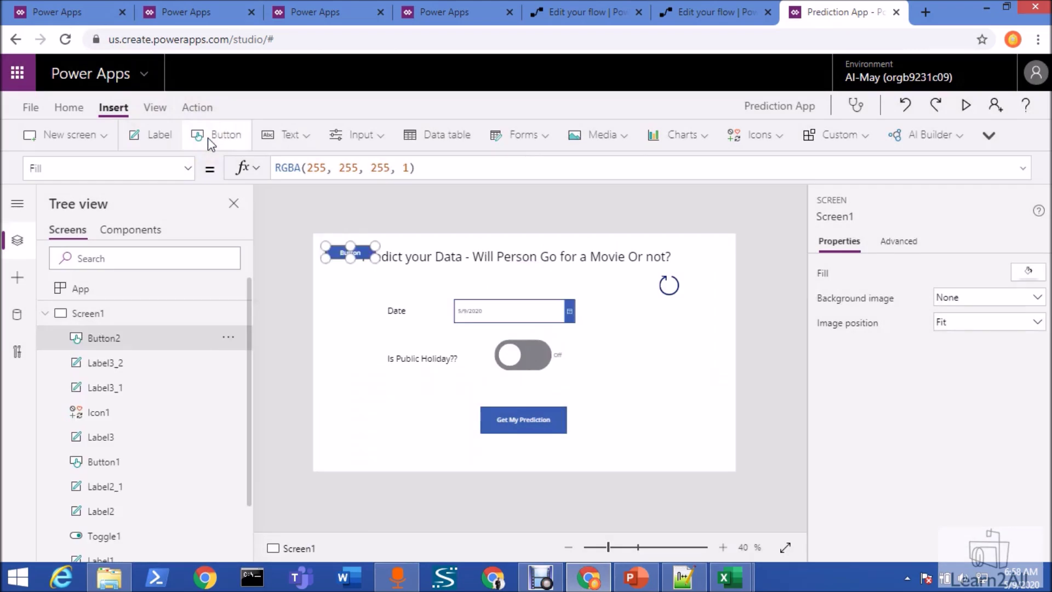
left_click(192, 106)
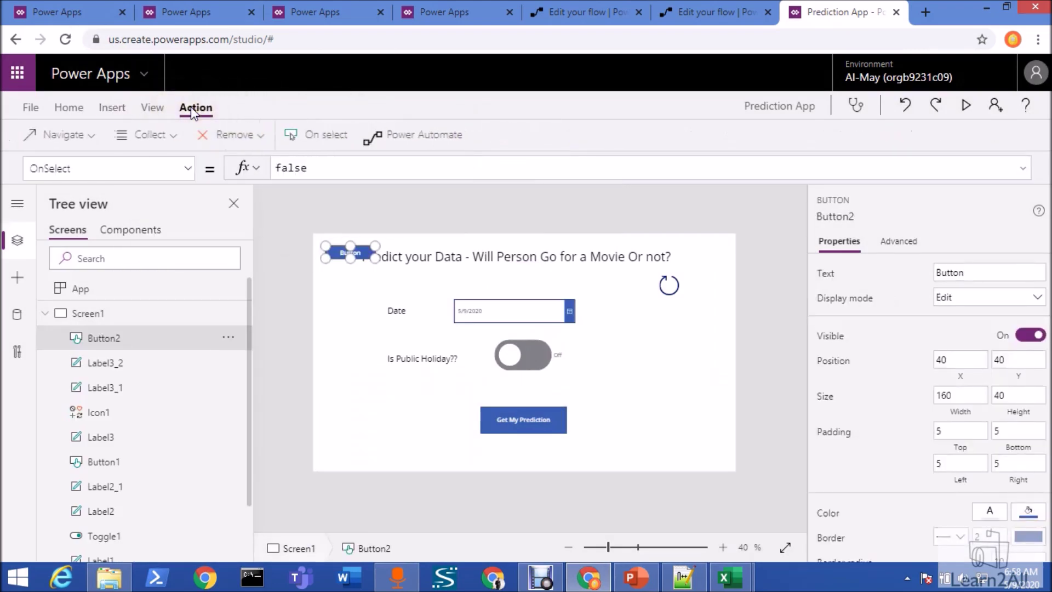
left_click(407, 140)
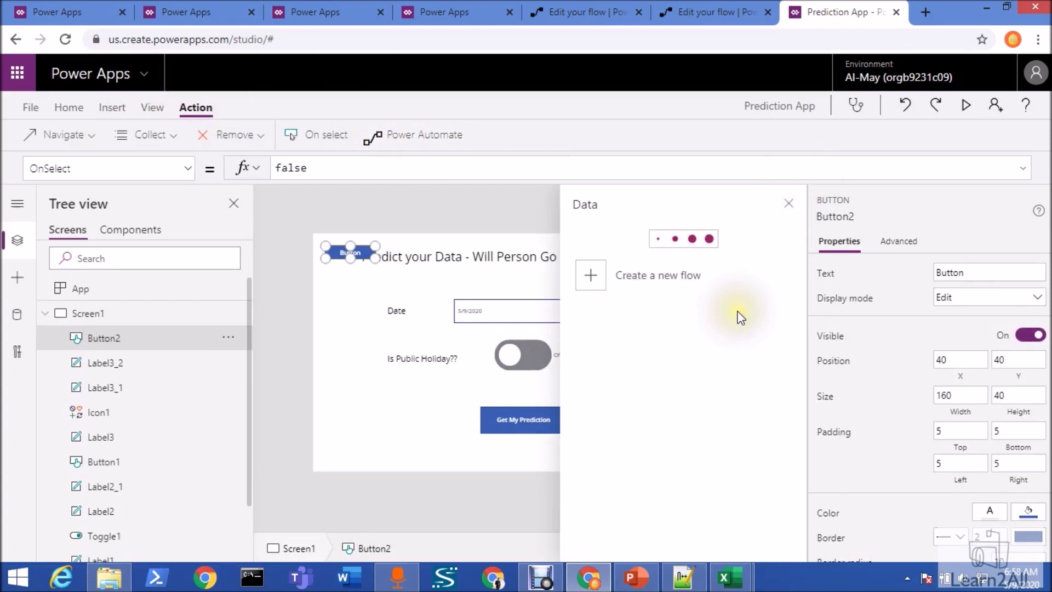
scroll(731, 337, "down", 1)
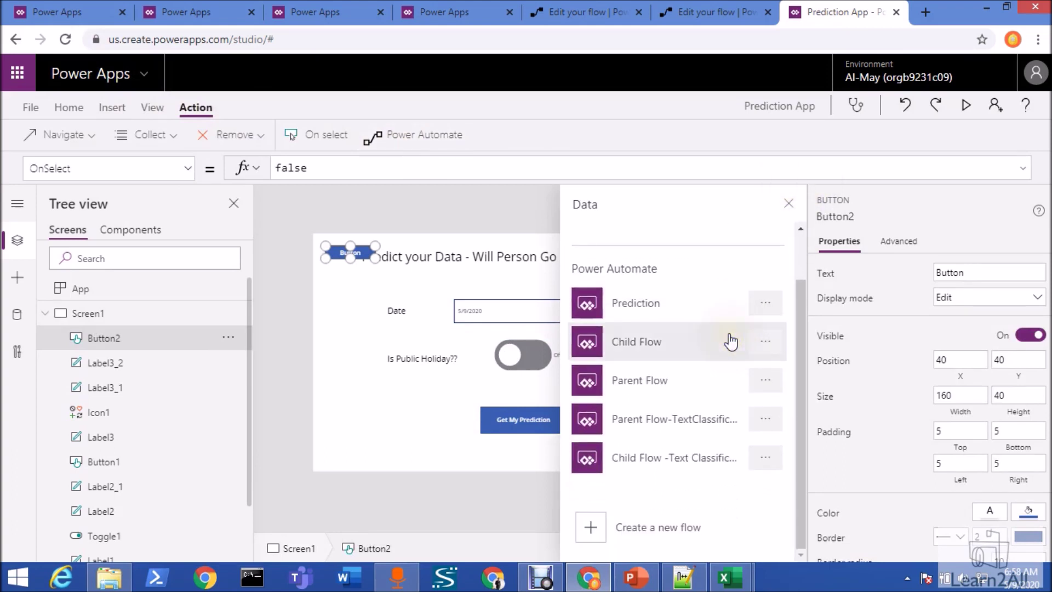
left_click(700, 380)
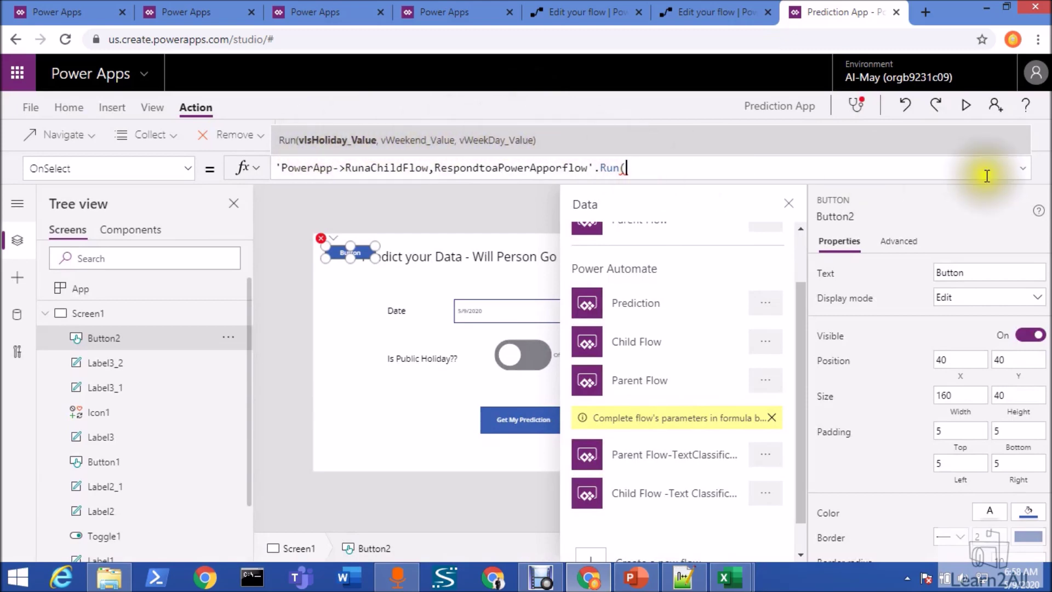
left_click(1022, 168)
left_click(1022, 173)
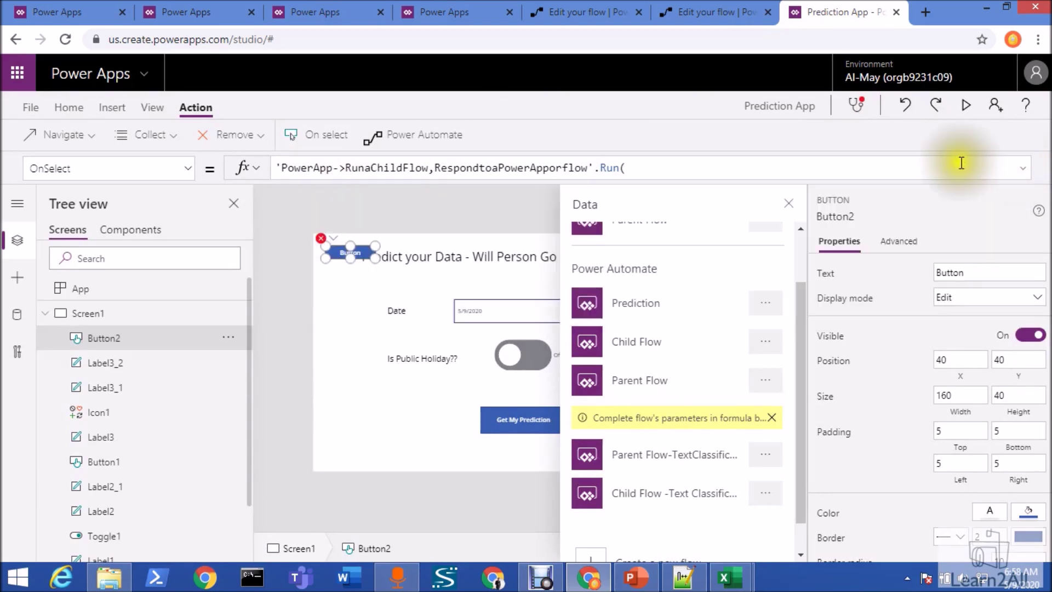
left_click(774, 212)
Examine the full OnSelect formula of the Get My Prediction button and collapse Screen1 in the tree view.
left_click(531, 419)
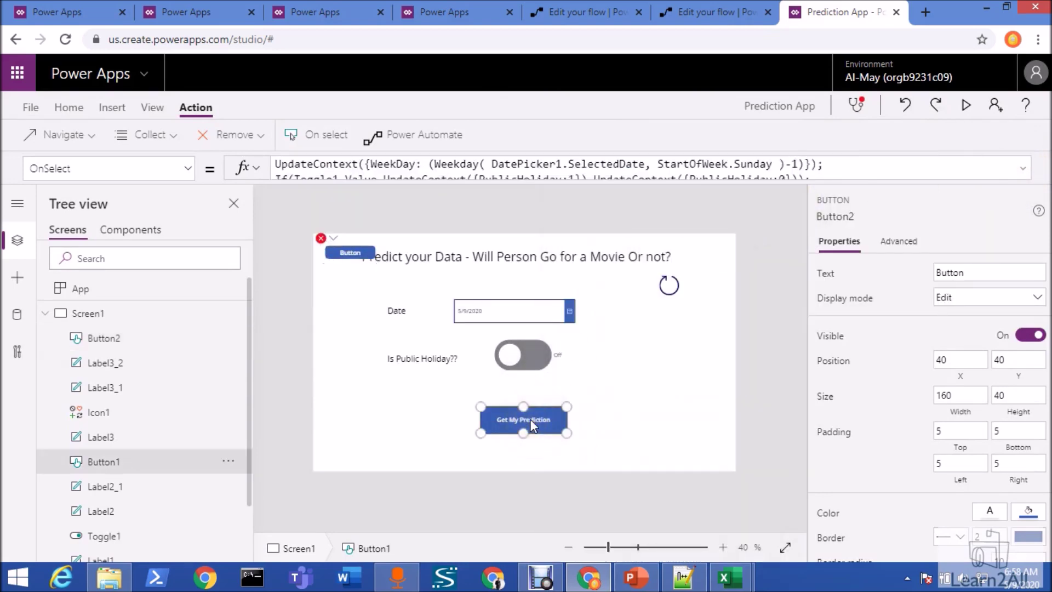
scroll(1017, 174, "down", 1)
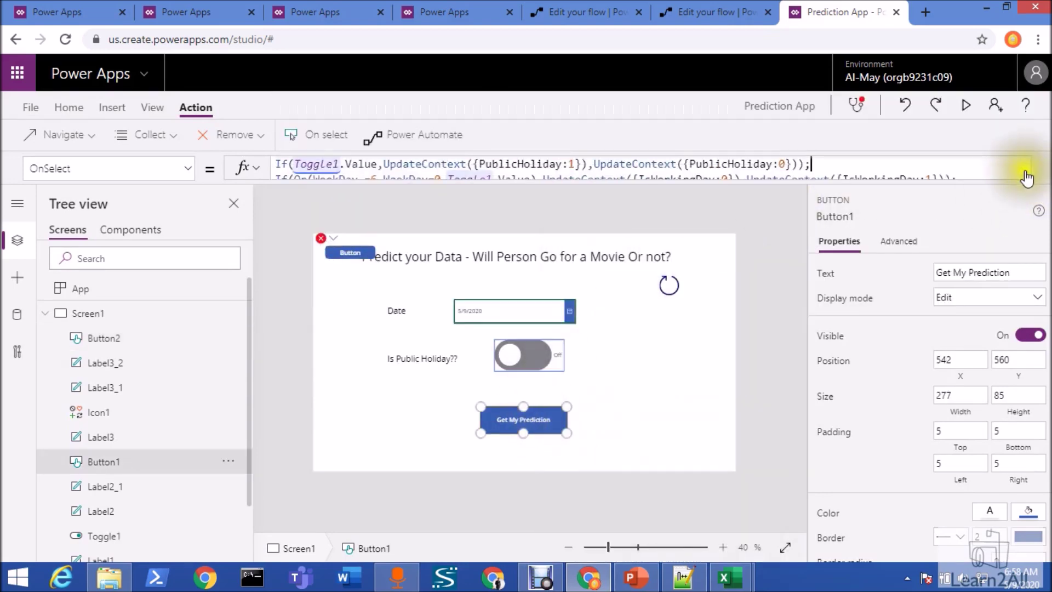
left_click(1022, 169)
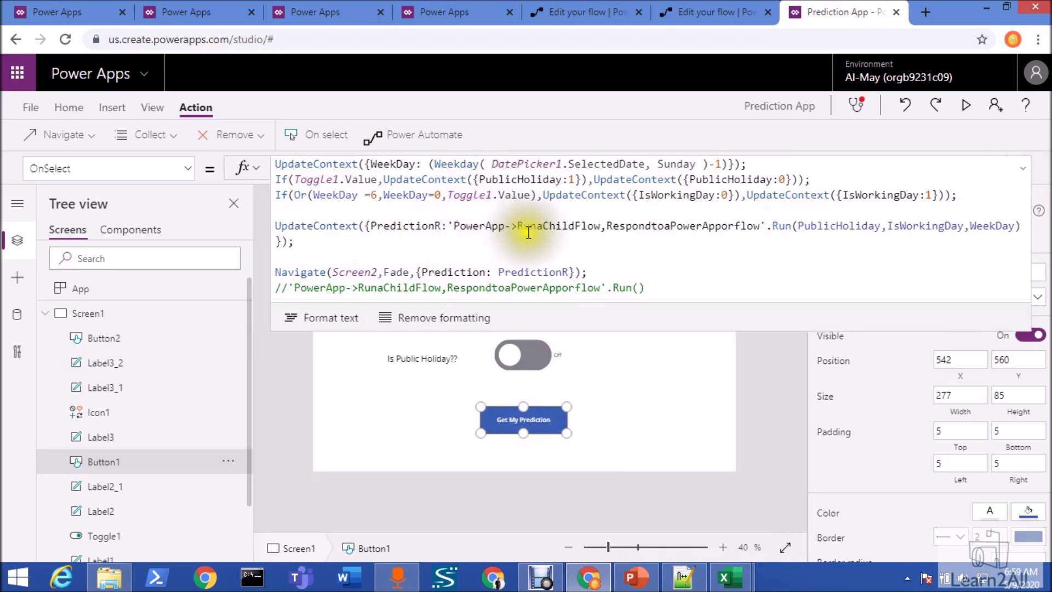
left_click(747, 211)
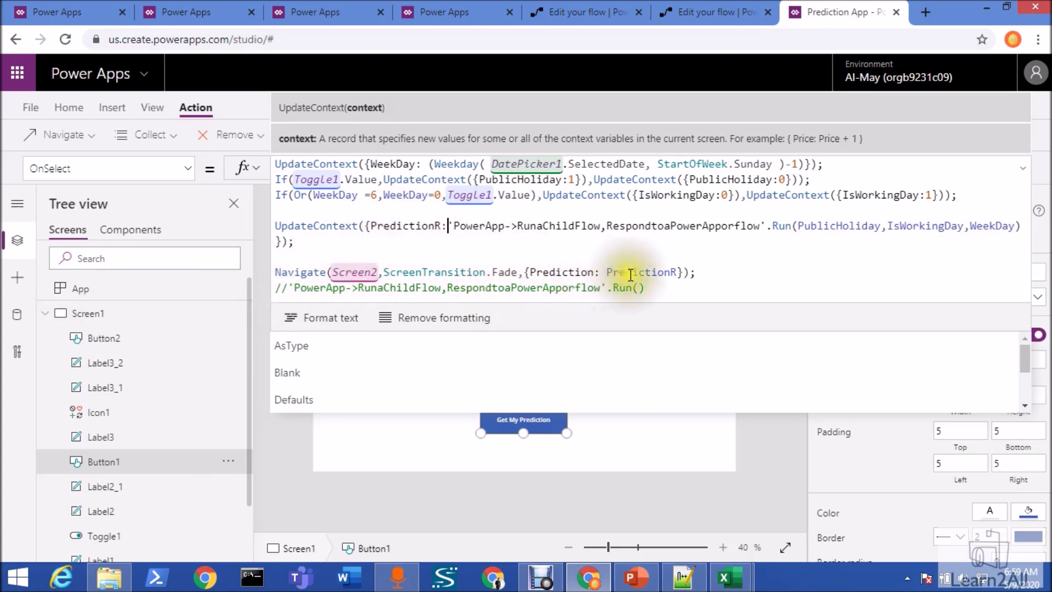
left_click(562, 270)
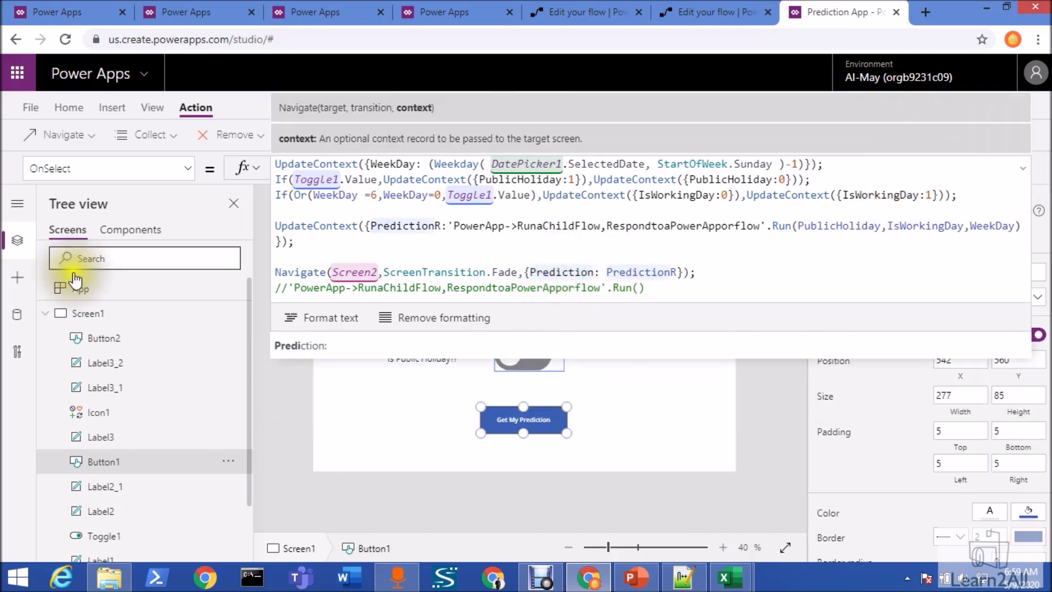
left_click(49, 314)
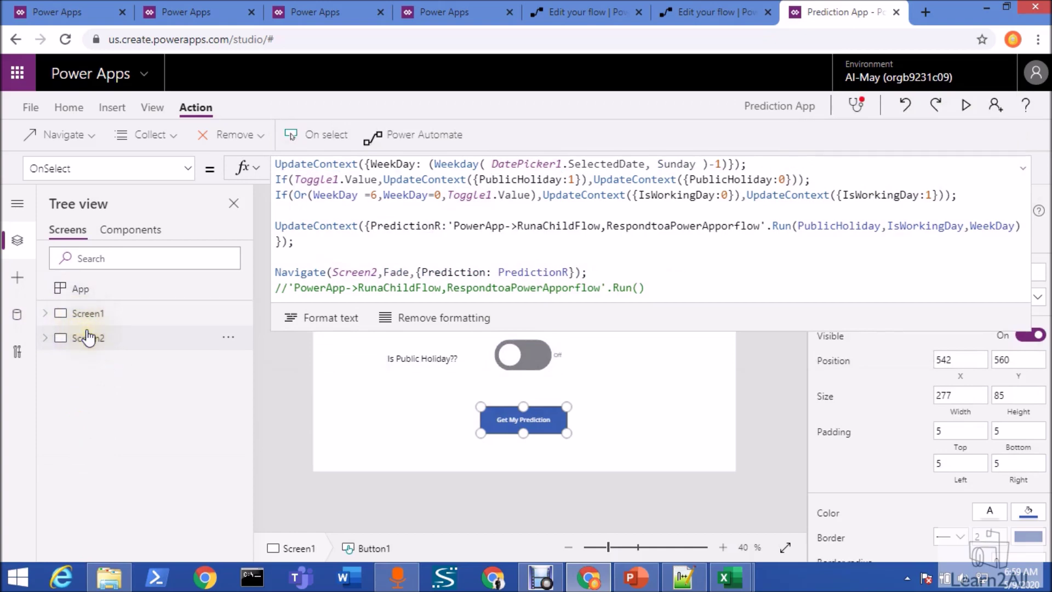
Open Screen2, look over the new screen layouts and examine the full Text formula of the prediction message label.
left_click(85, 338)
left_click(1022, 168)
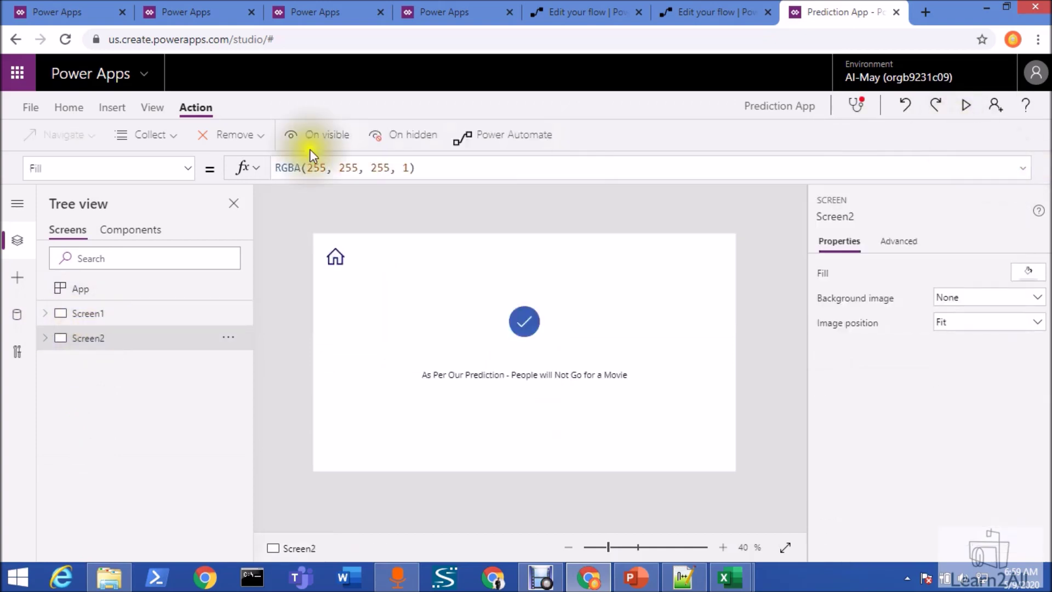
left_click(127, 110)
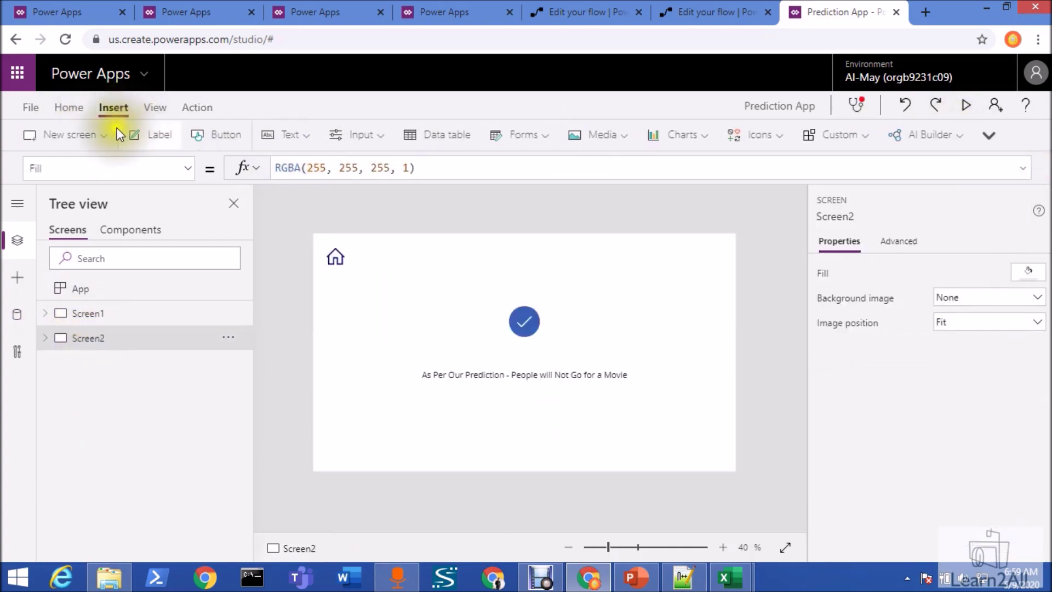
left_click(110, 133)
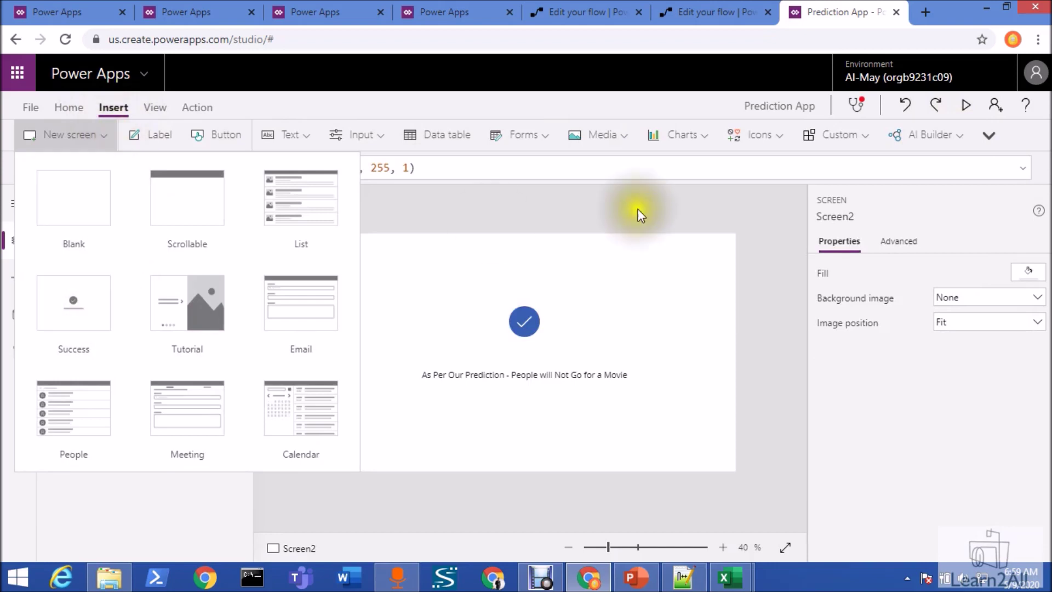
left_click(540, 380)
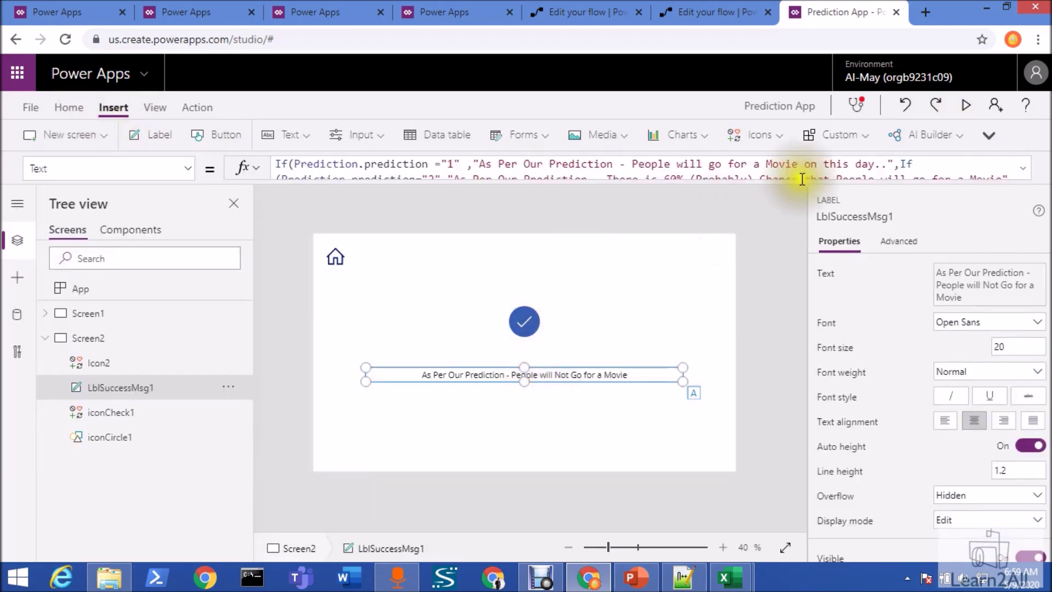
left_click(1025, 172)
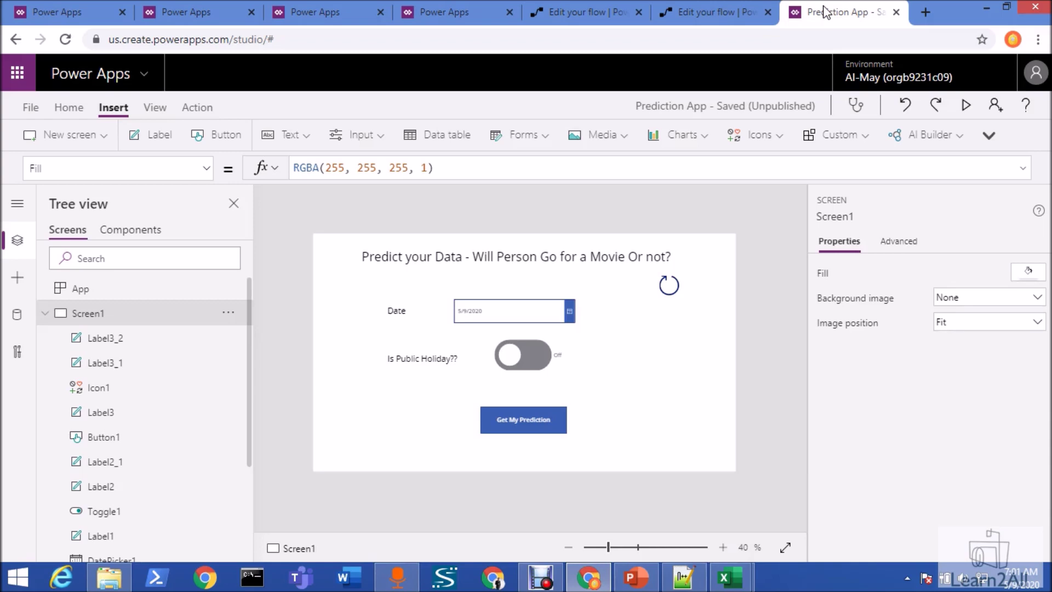
Switch to the Parent Flow in Power Automate, review the inputs of Run a Child Flow and collapse that action.
left_click(708, 8)
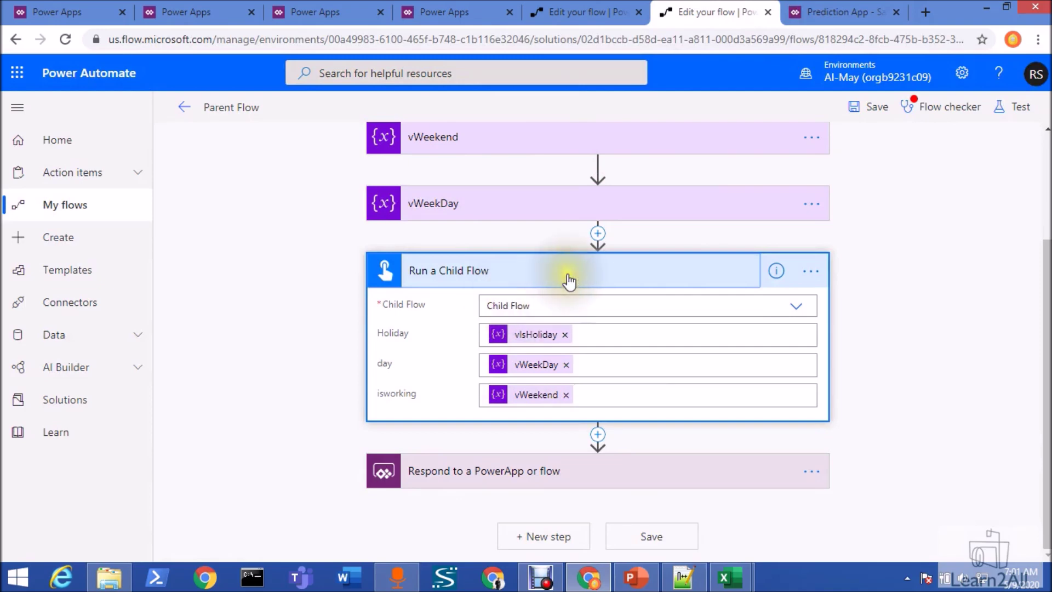
left_click(807, 17)
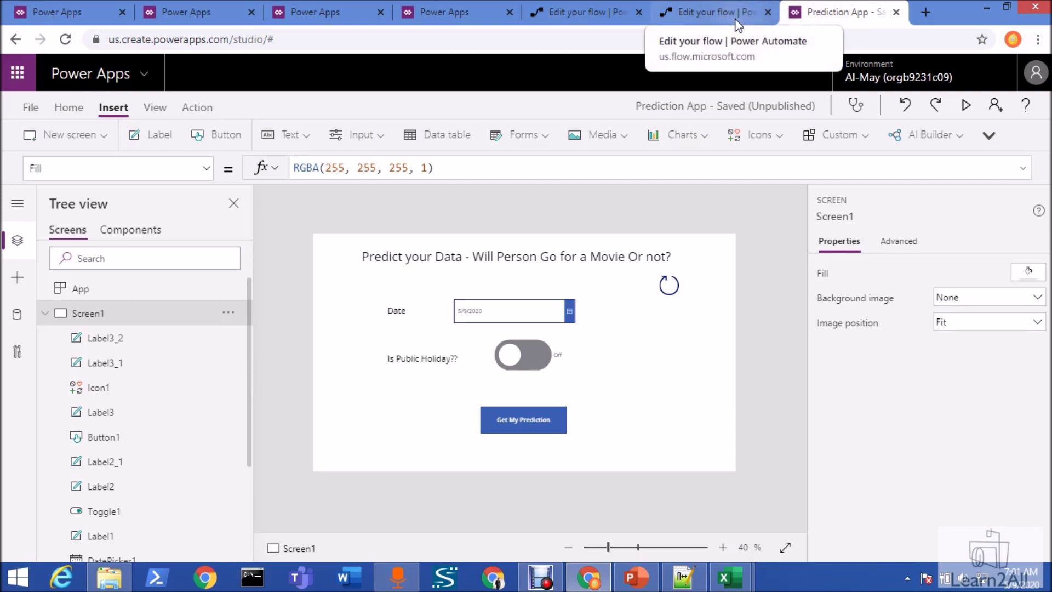
left_click(707, 12)
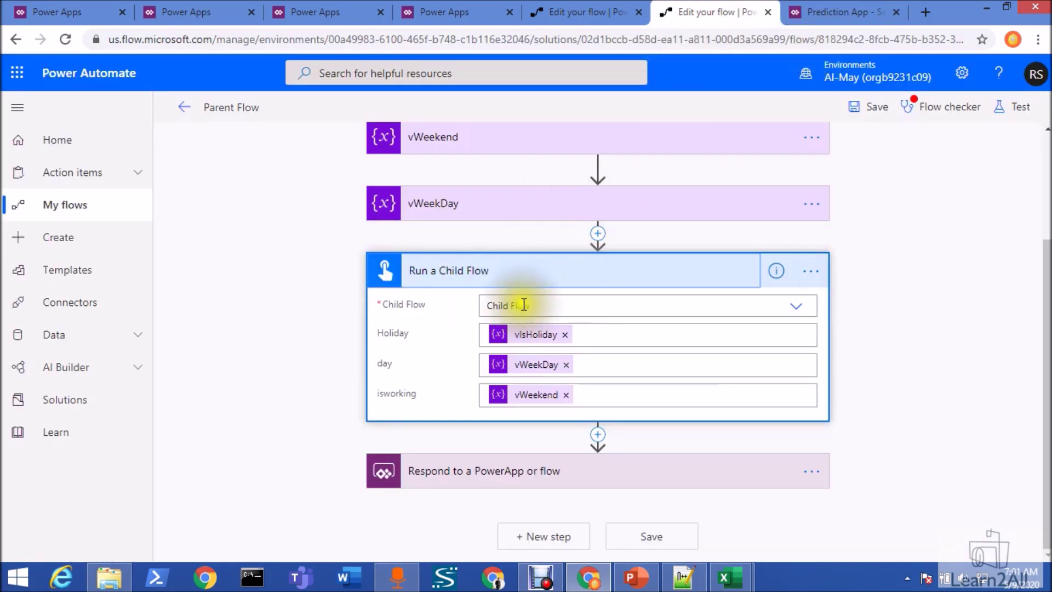
left_click(592, 281)
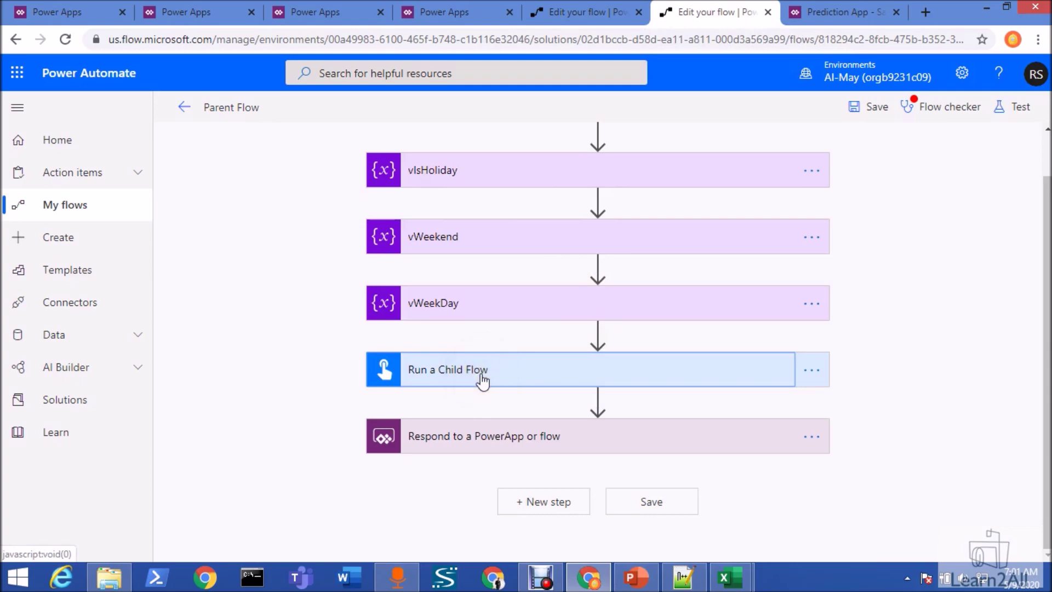
Review the Child Flow from its HTTP request trigger to its response action and return to the Parent Flow.
left_click(573, 6)
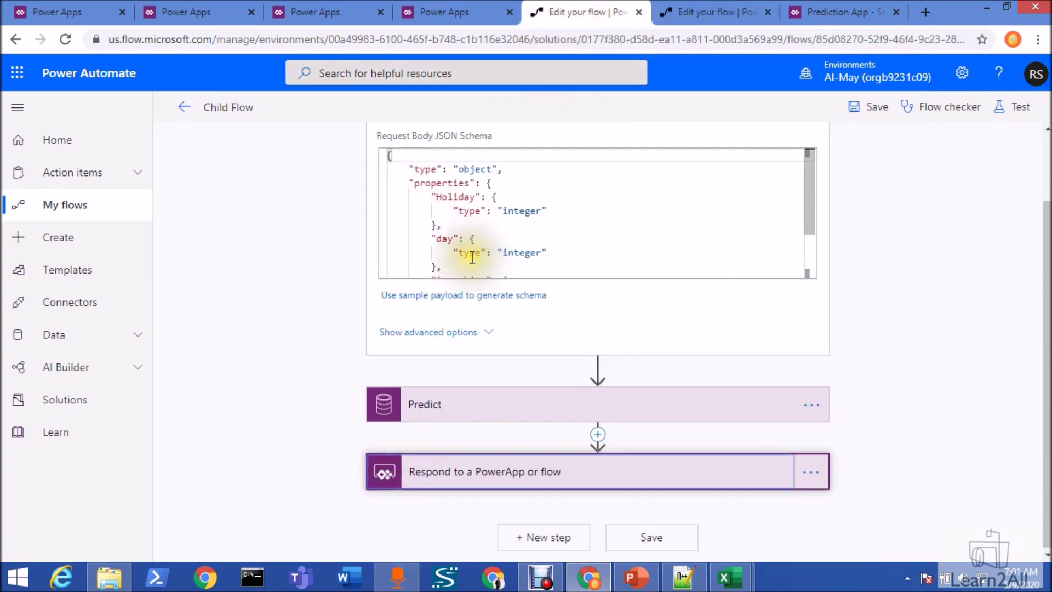
scroll(473, 256, "up", 3)
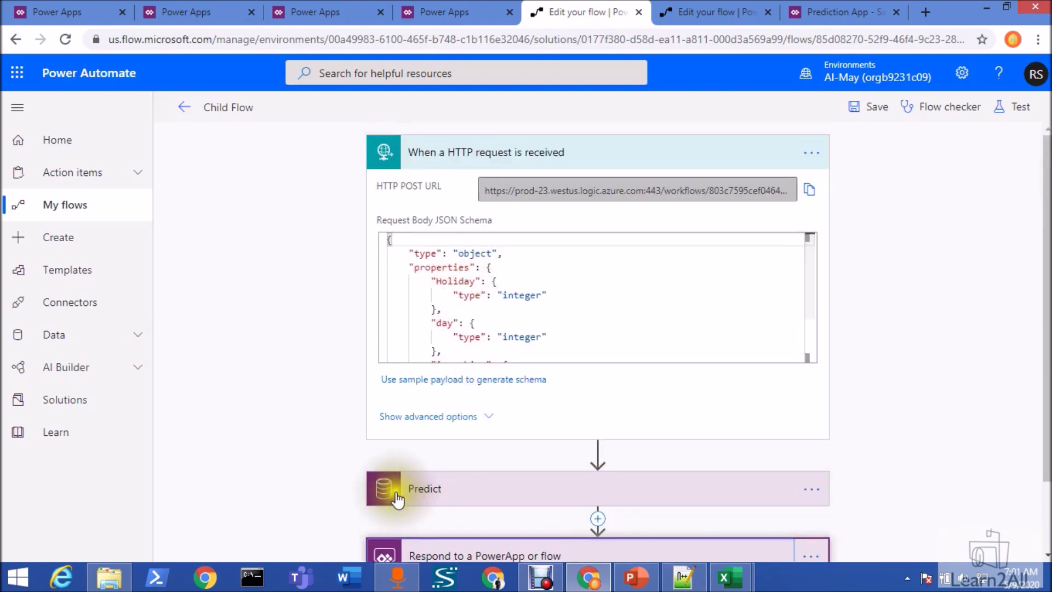
scroll(431, 490, "down", 2)
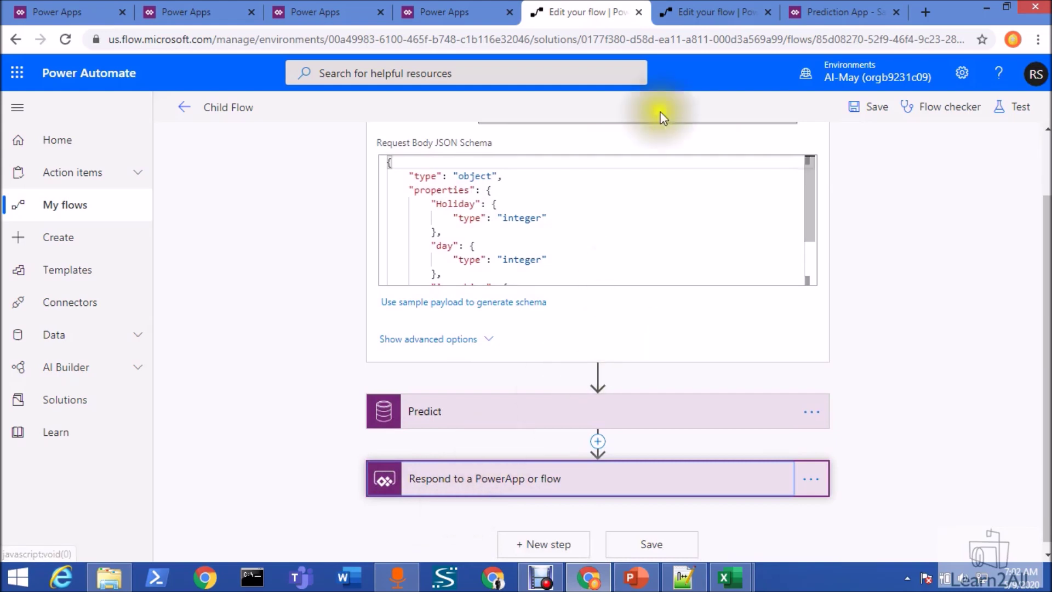
left_click(712, 18)
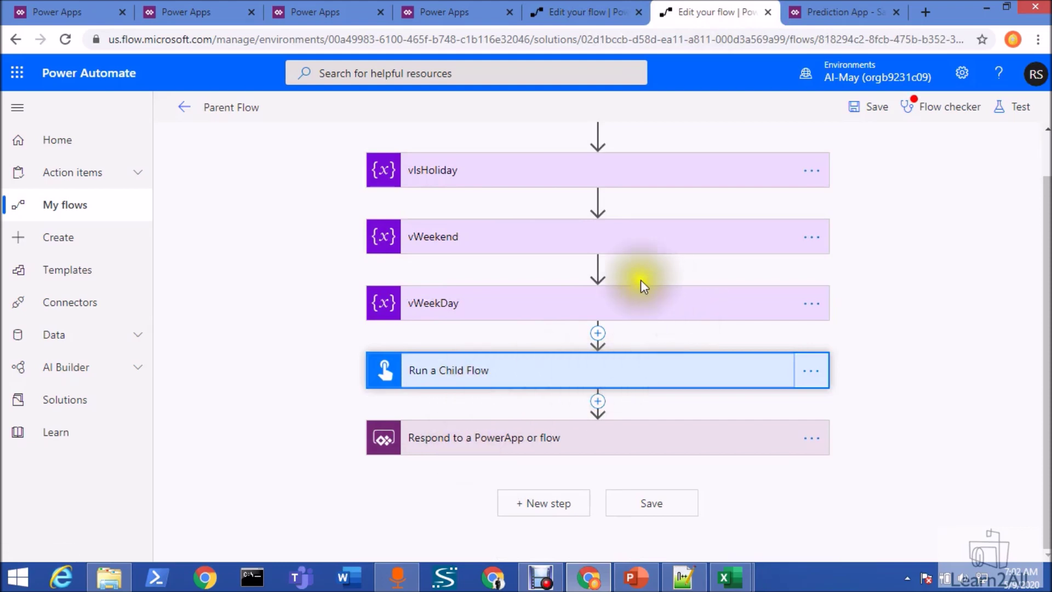
Preview the Prediction App in Power Apps, get a prediction for 5/28/2020 with the public holiday toggle off, and return to the first screen.
left_click(825, 18)
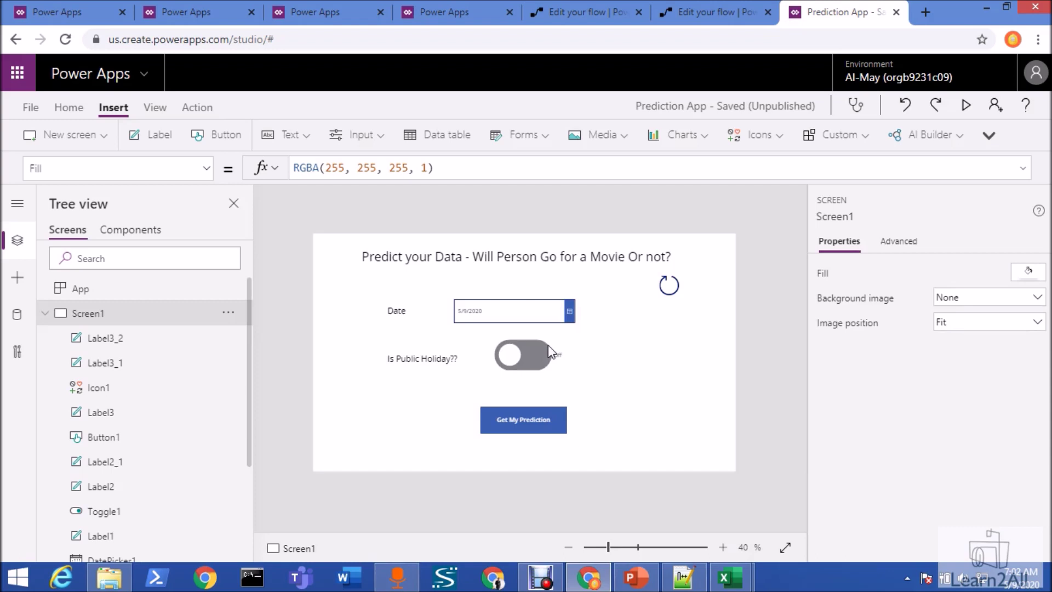
left_click(962, 110)
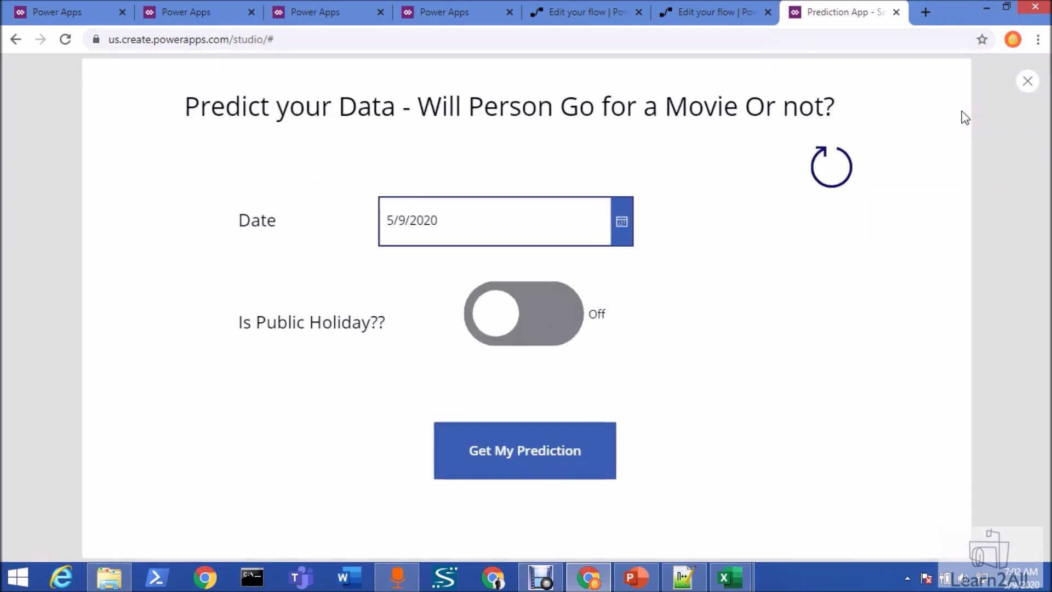
left_click(623, 233)
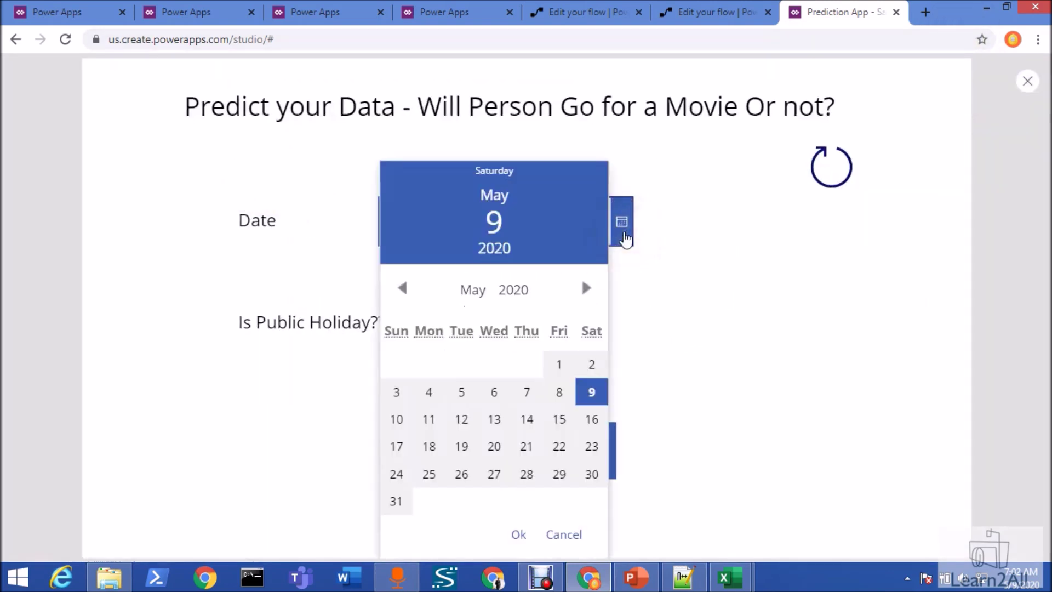
left_click(524, 477)
left_click(511, 542)
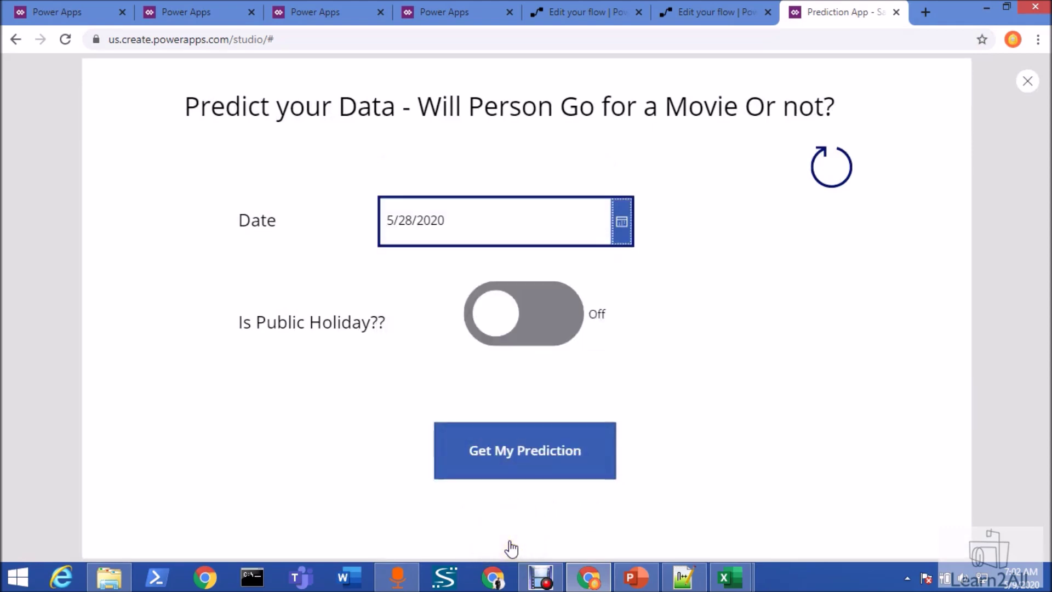
left_click(537, 466)
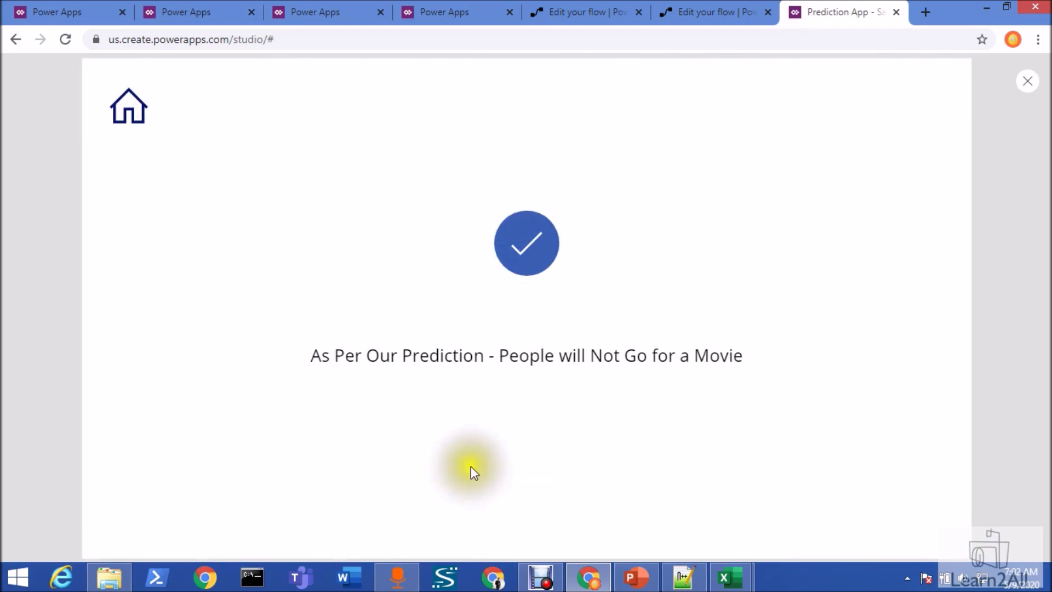
left_click(127, 115)
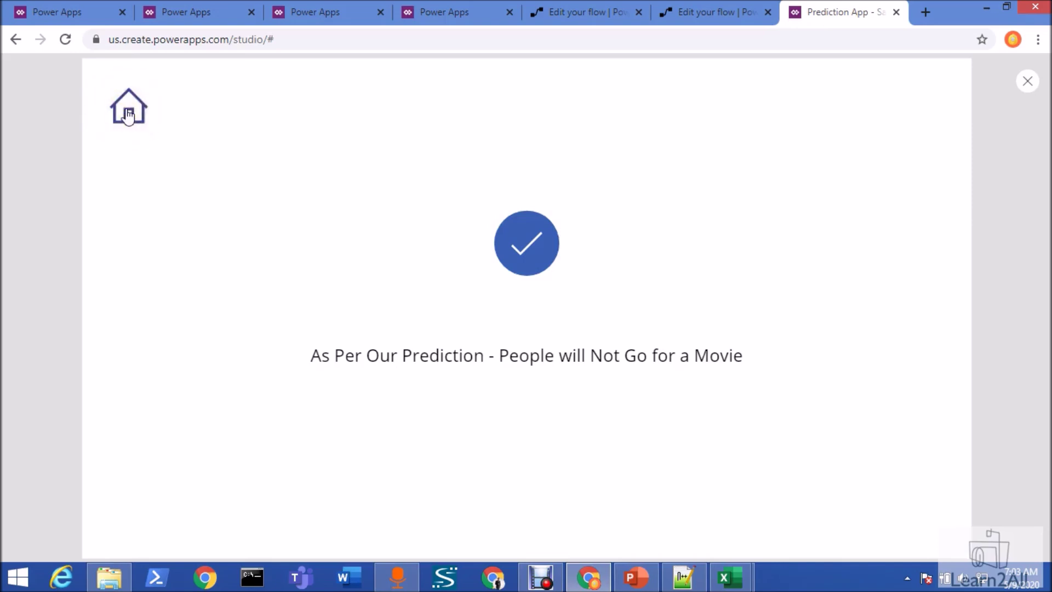
left_click(130, 114)
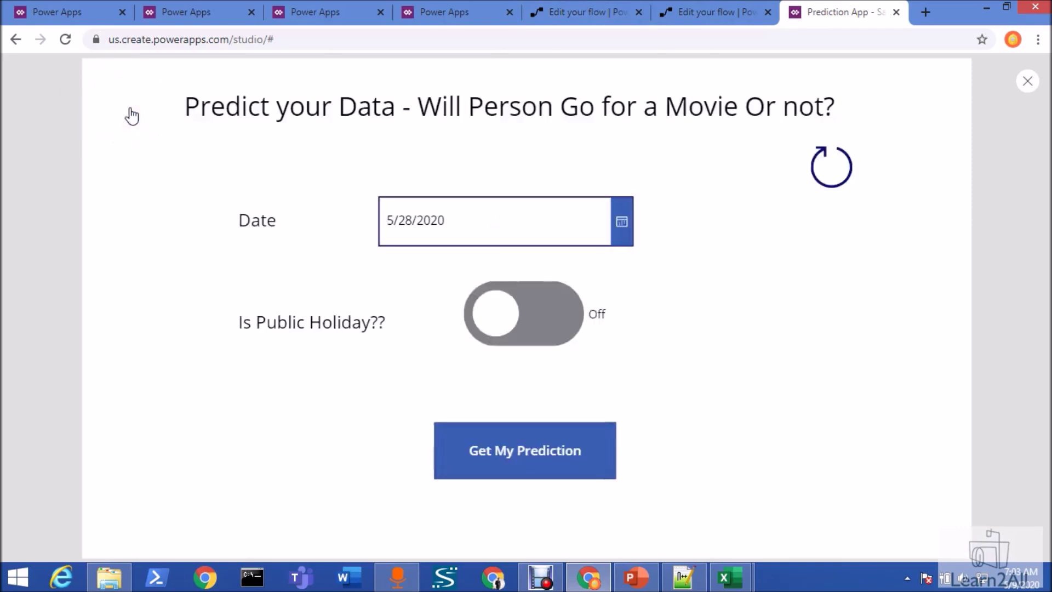
Leave the Parent Flow editor in Power Automate without saving and open the flow's most recent run.
left_click(710, 12)
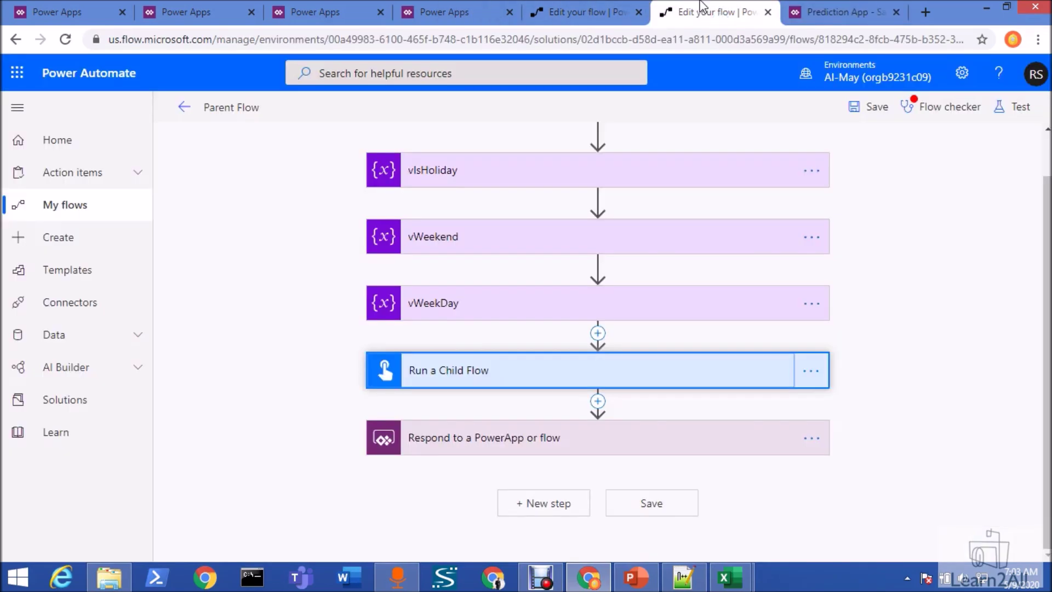
left_click(183, 109)
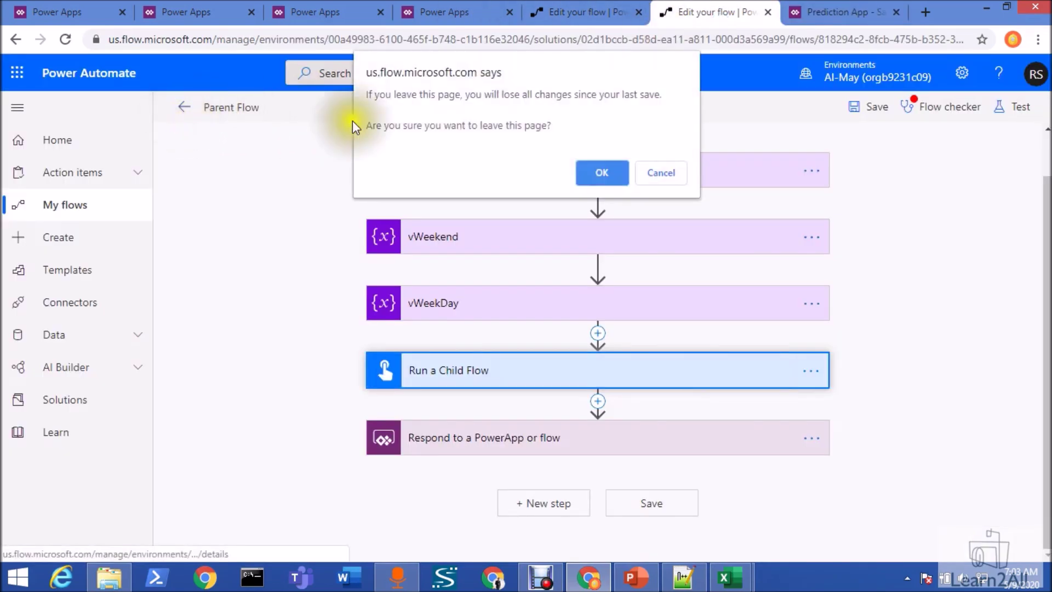
left_click(604, 173)
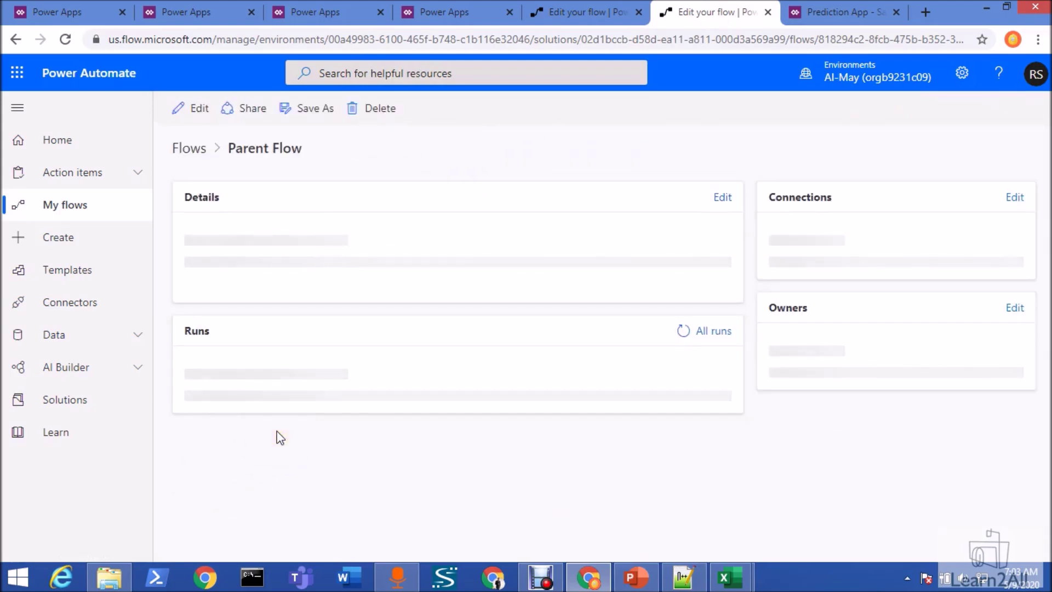
scroll(277, 431, "down", 4)
left_click(318, 333)
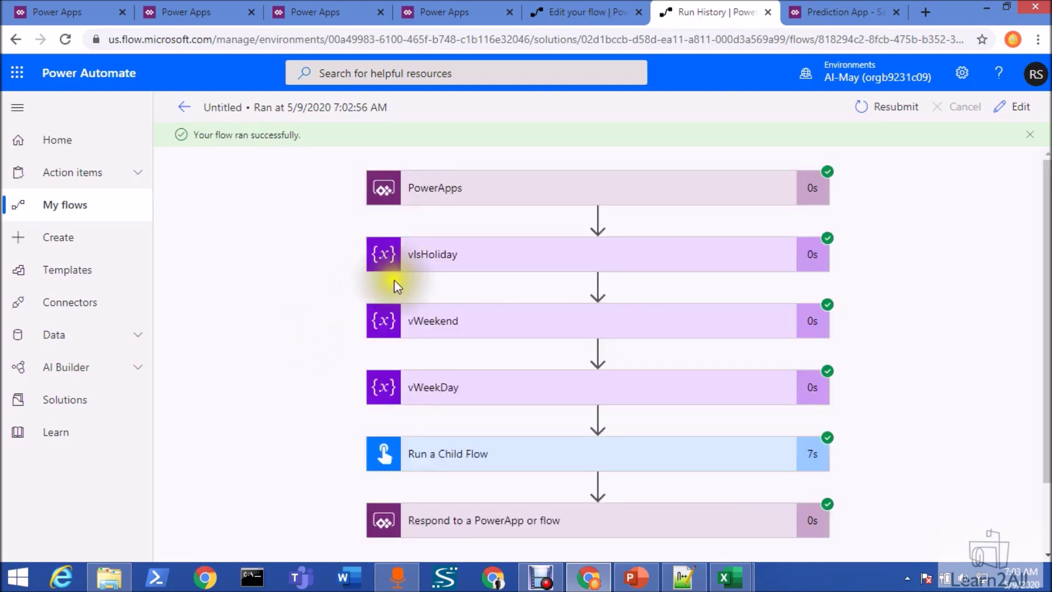
Examine the vIsHoliday, vWeekend and vWeekDay values and the Run a Child Flow output of the Parent Flow run.
left_click(614, 458)
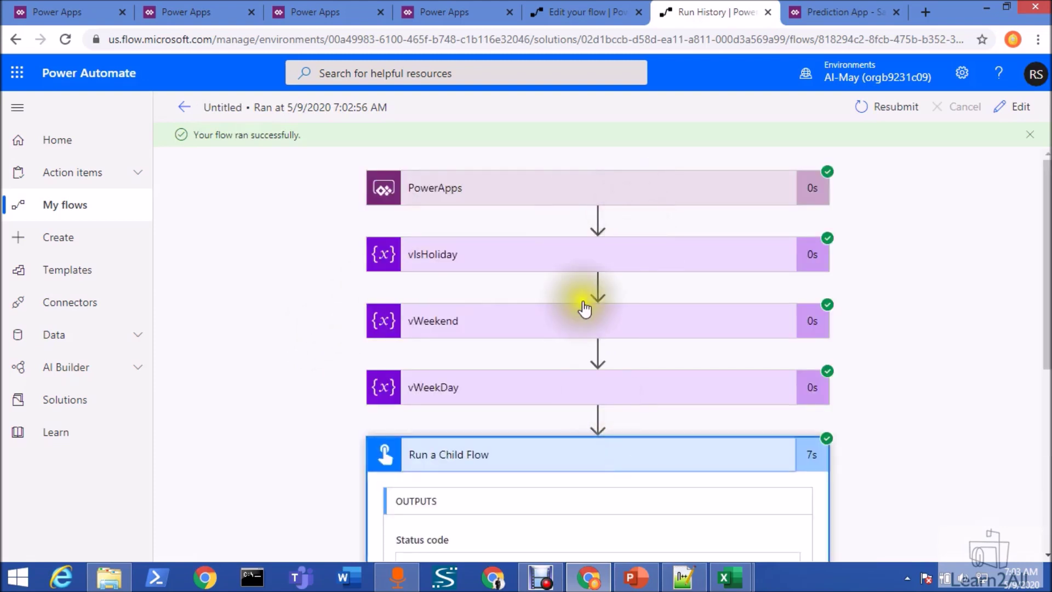
left_click(600, 257)
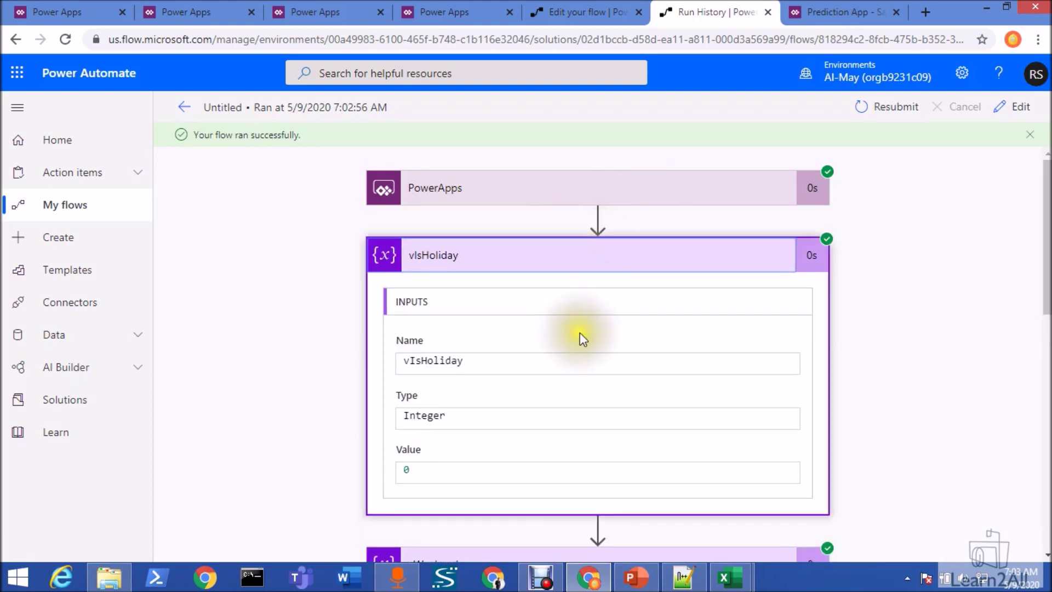
scroll(538, 380, "down", 4)
left_click(547, 345)
scroll(546, 345, "down", 5)
left_click(547, 336)
scroll(550, 337, "down", 6)
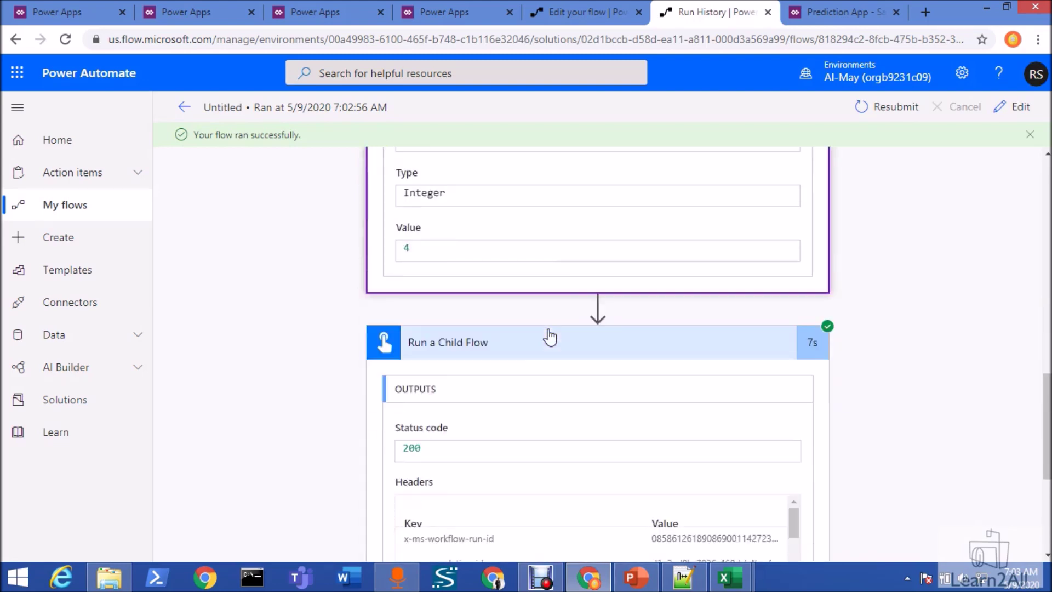
scroll(550, 329, "down", 2)
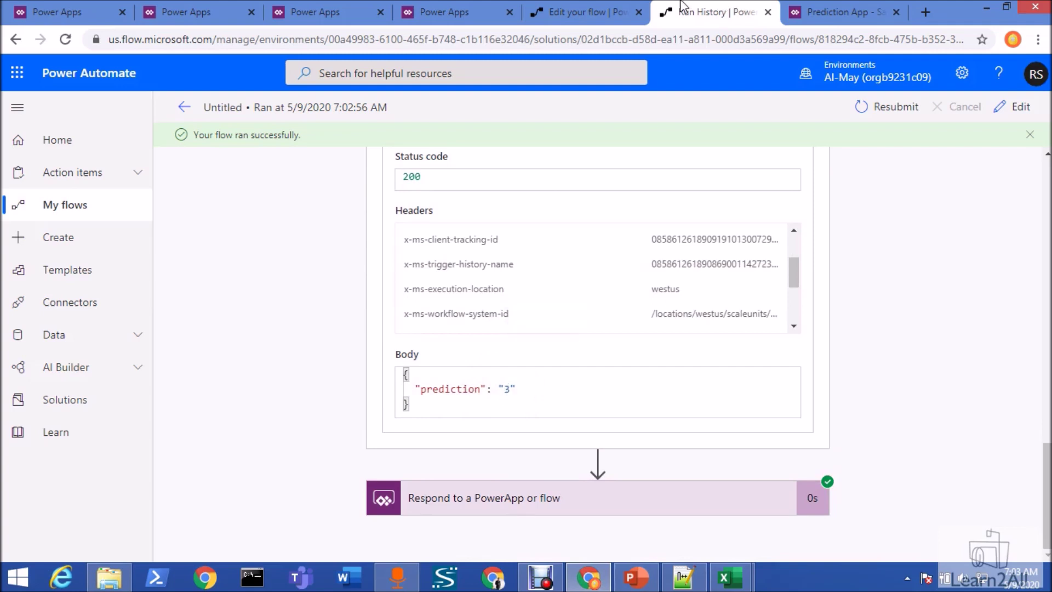
Leave the Child Flow editor and open the most recent run of the Child Flow.
left_click(597, 11)
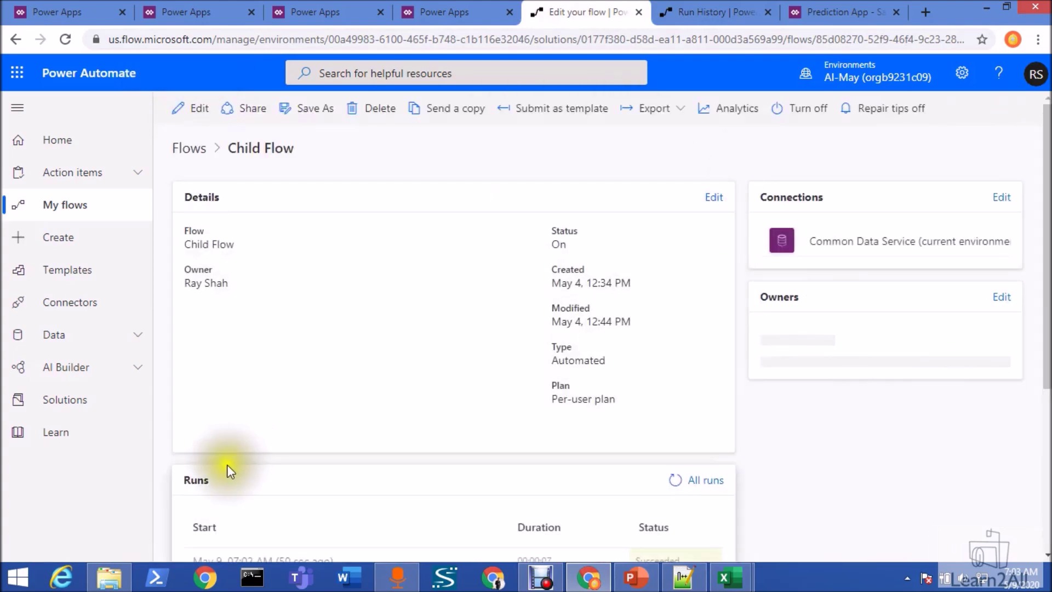
scroll(228, 469, "down", 4)
left_click(310, 331)
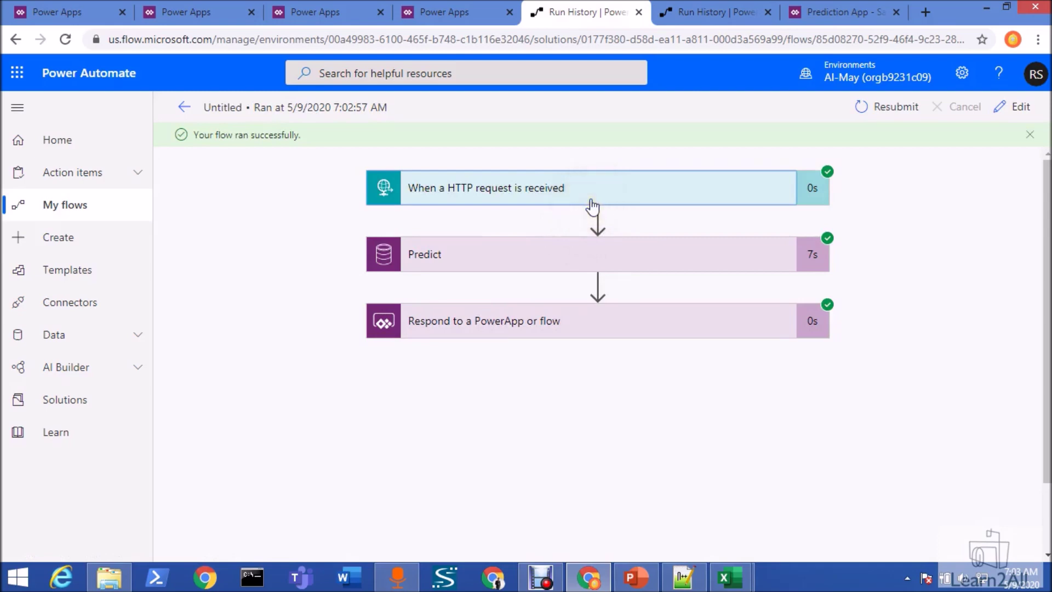
Examine the HTTP trigger, Predict and Respond to a PowerApp or flow details of the Child Flow run, and return to the Prediction App preview.
left_click(593, 201)
left_click(596, 200)
left_click(570, 271)
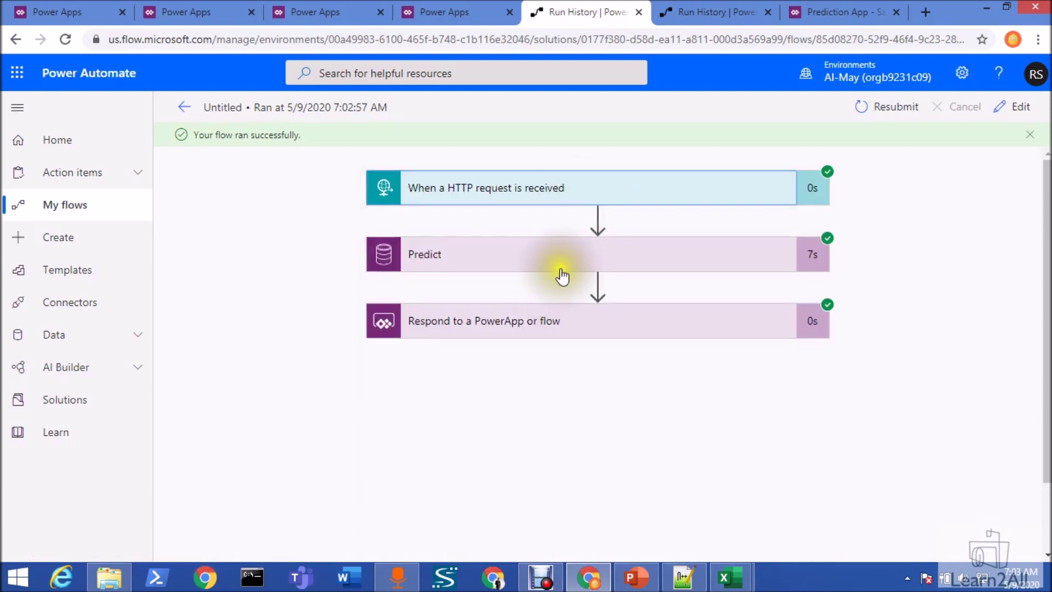
left_click(567, 266)
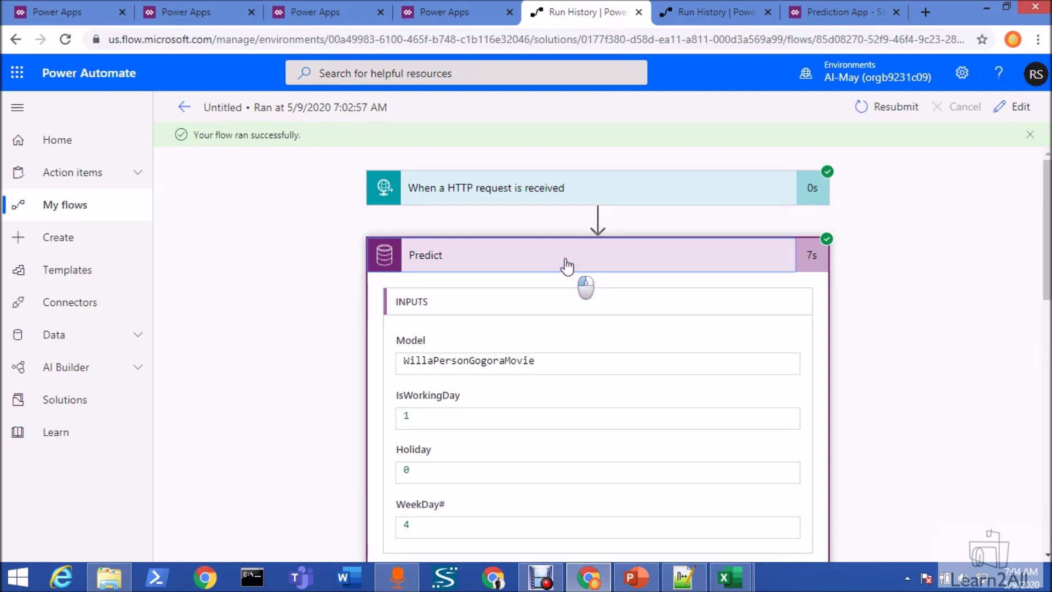
left_click(567, 266)
left_click(541, 325)
left_click(543, 325)
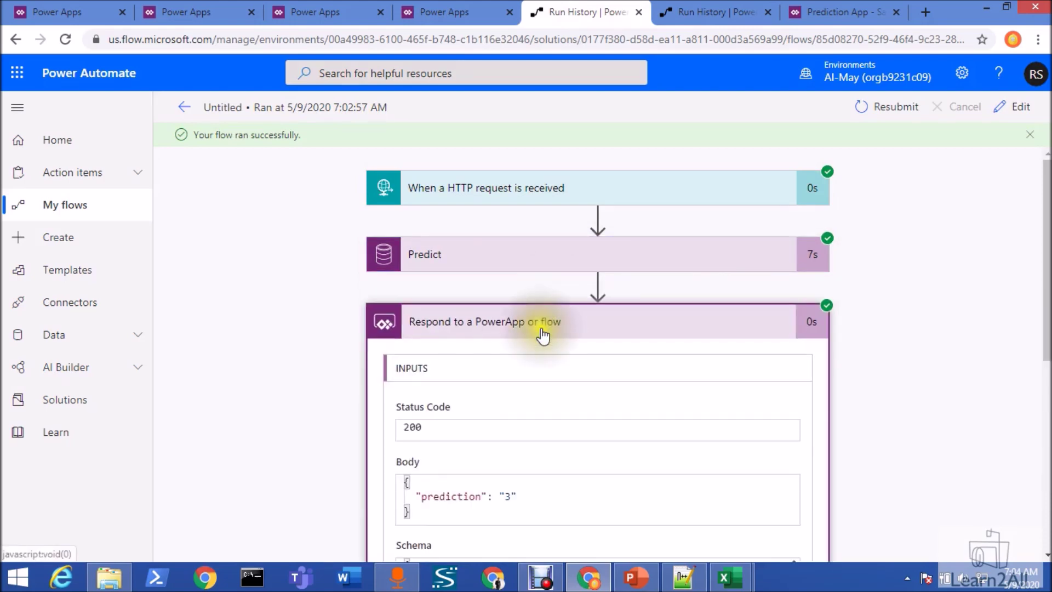
scroll(541, 335, "down", 6)
key("alt+Left")
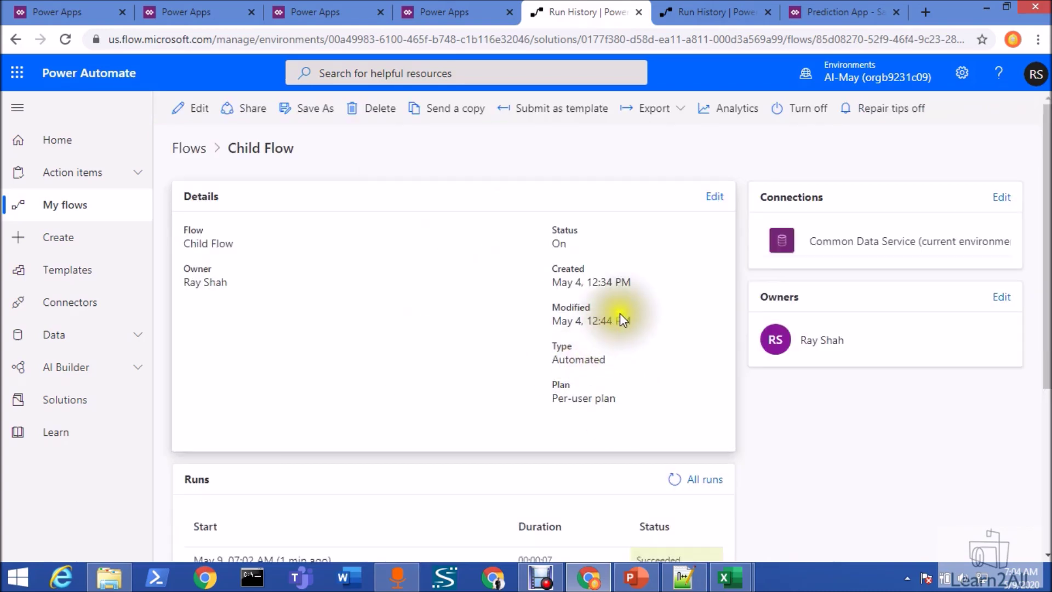
left_click(844, 12)
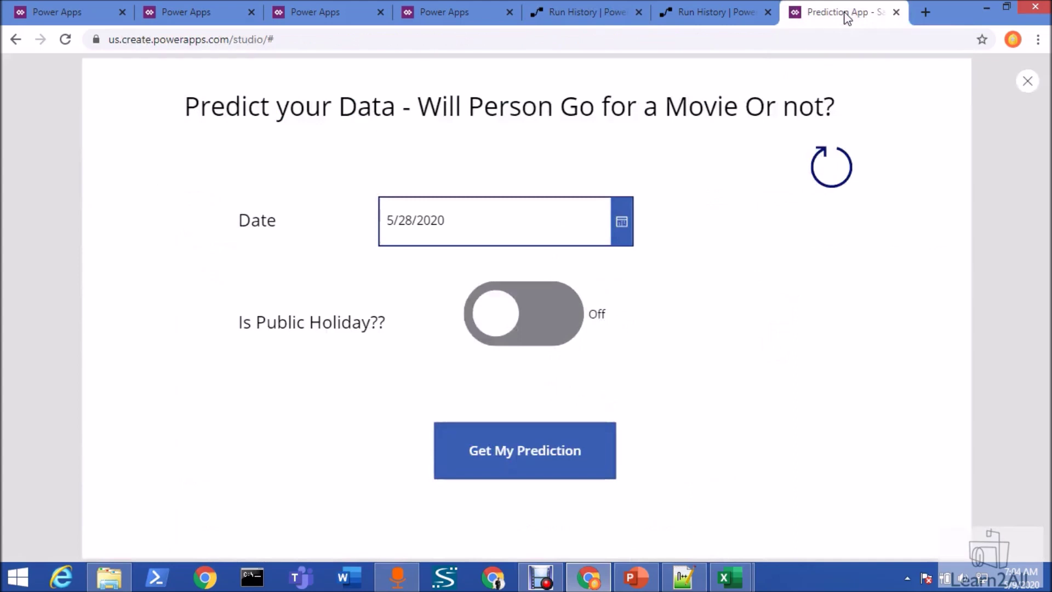
Get the prediction for May 30, 2020 without a public holiday in the app preview and return to the input screen.
left_click(622, 225)
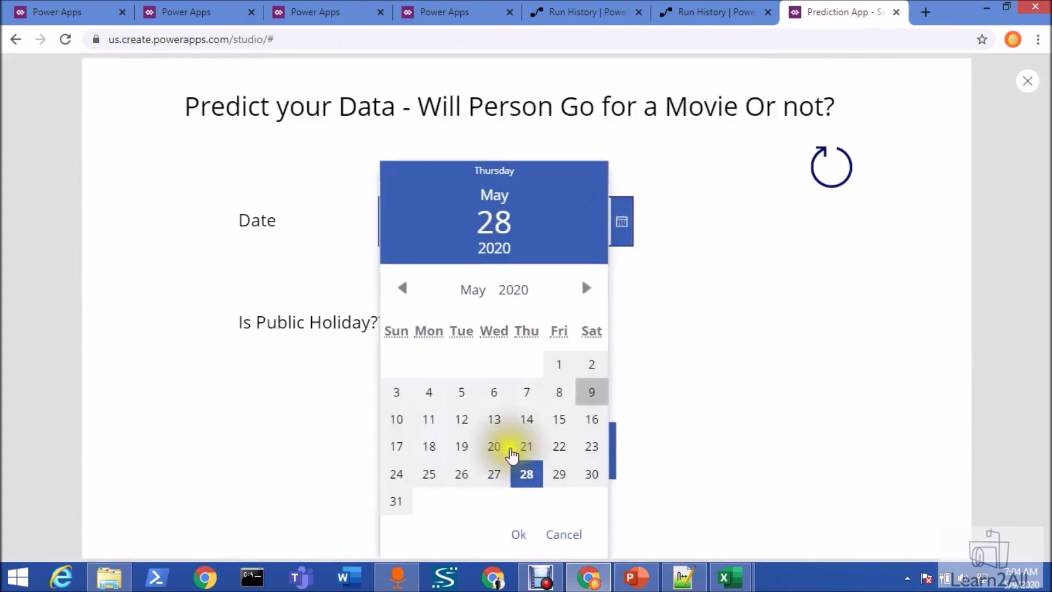
left_click(592, 474)
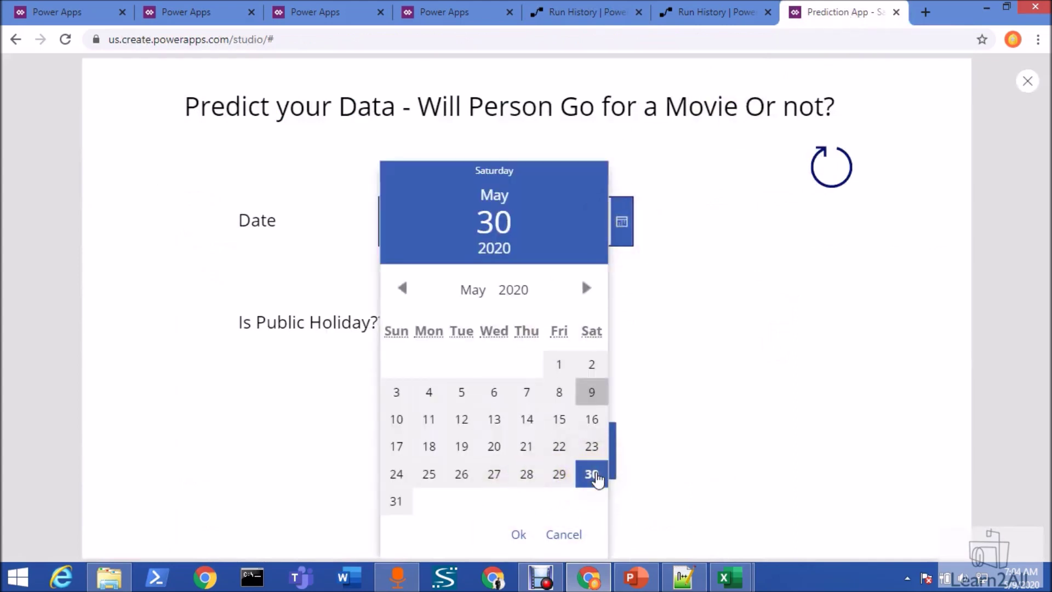
left_click(518, 534)
left_click(535, 470)
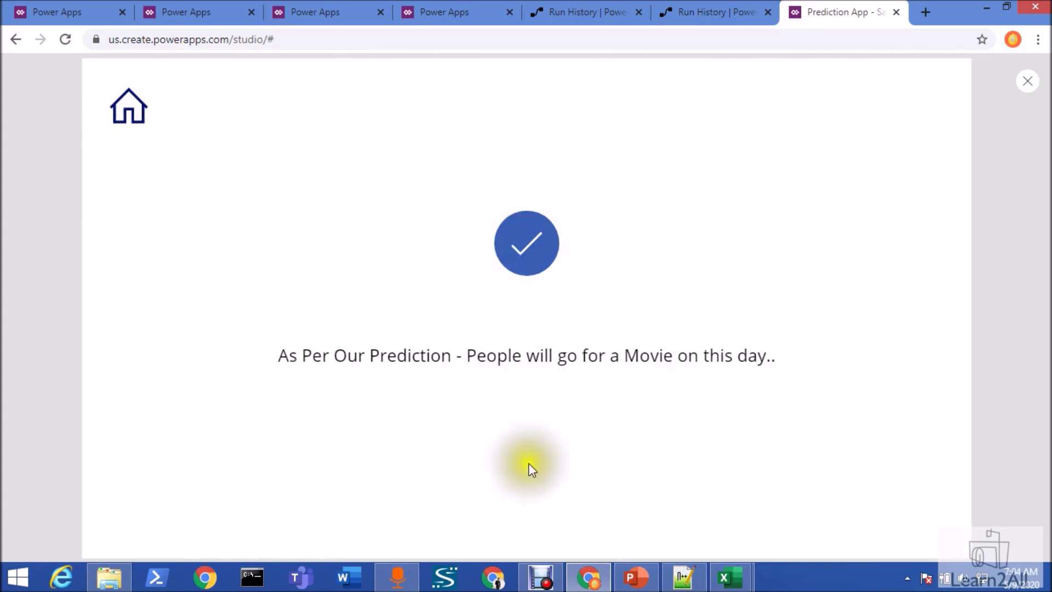
left_click(128, 105)
Get the prediction for June 19, 2020 without a public holiday and return to the input screen.
left_click(623, 240)
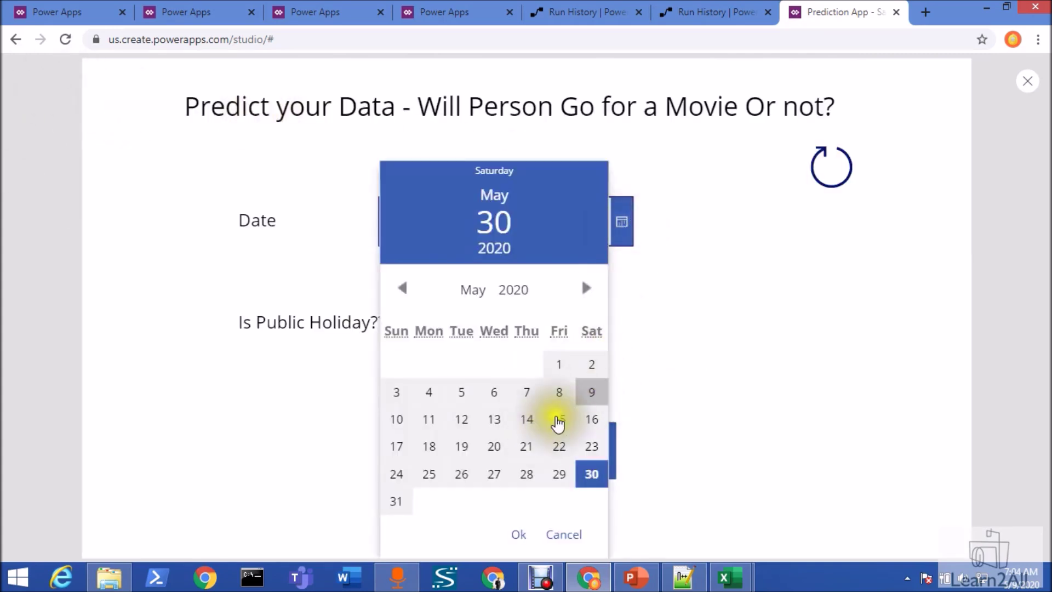
left_click(582, 290)
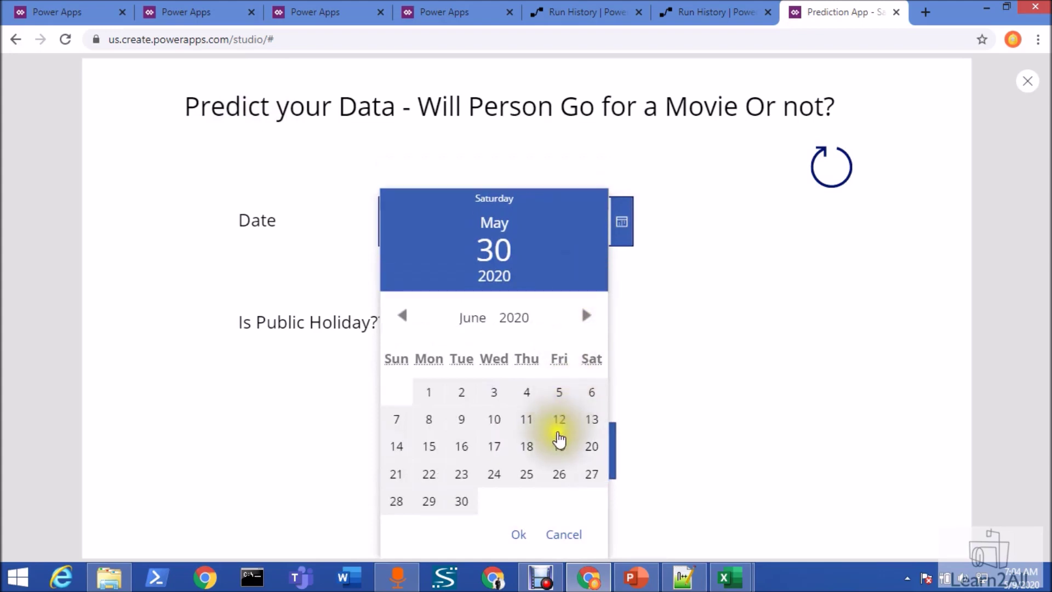
left_click(558, 446)
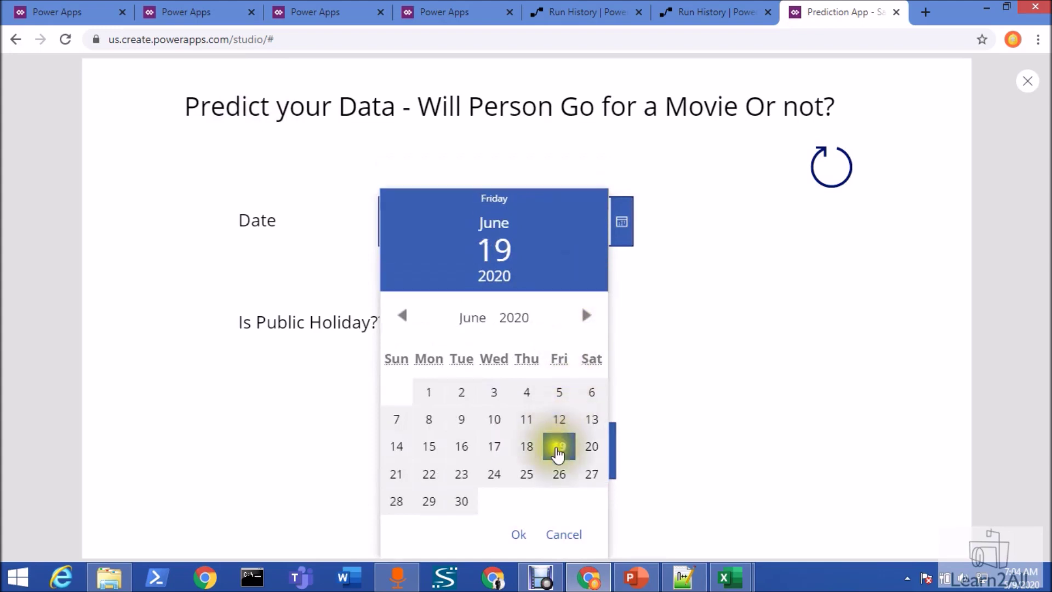
left_click(513, 538)
left_click(514, 469)
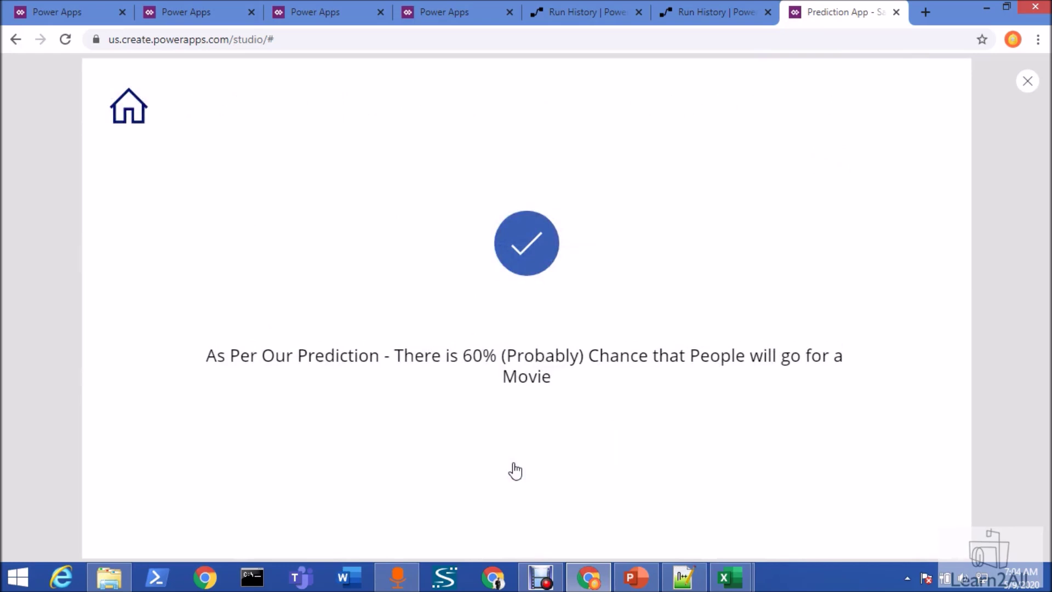
left_click(128, 107)
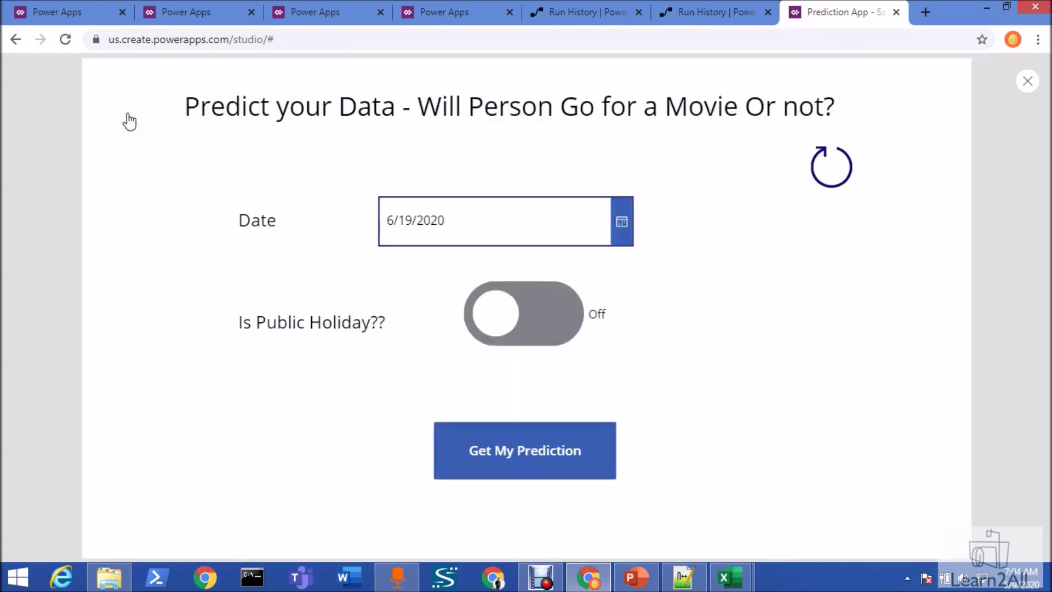
Mark the day as a public holiday, get the prediction for June 3, 2020 and return to the input screen.
left_click(535, 324)
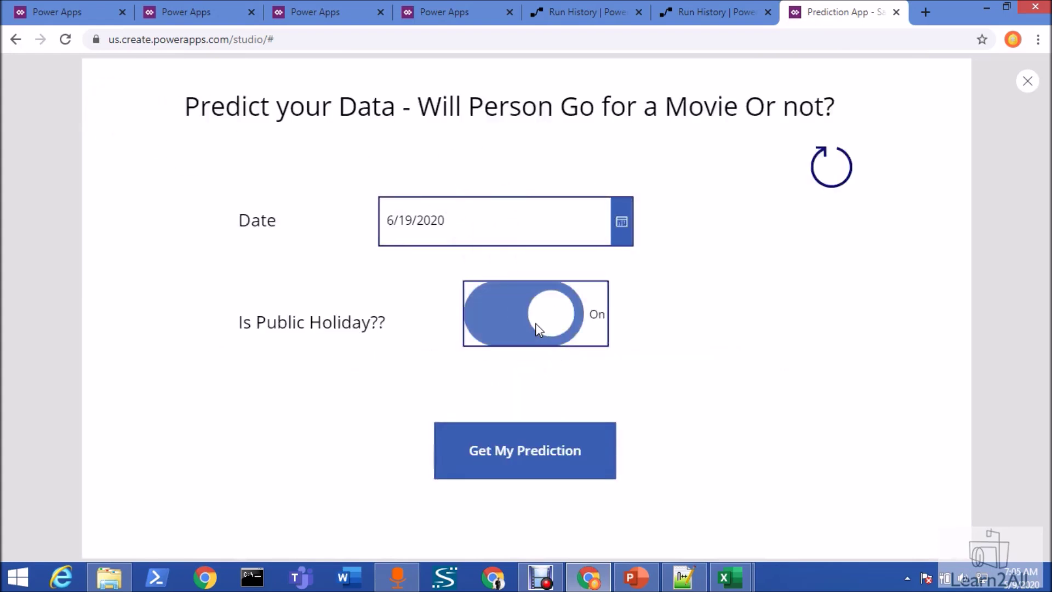
left_click(524, 233)
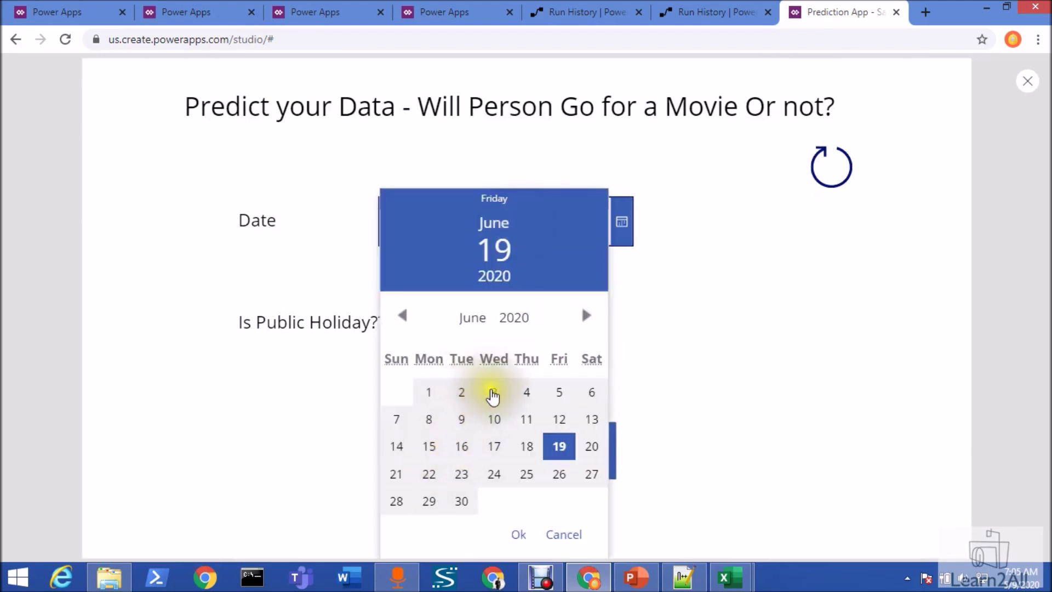
left_click(494, 392)
left_click(513, 536)
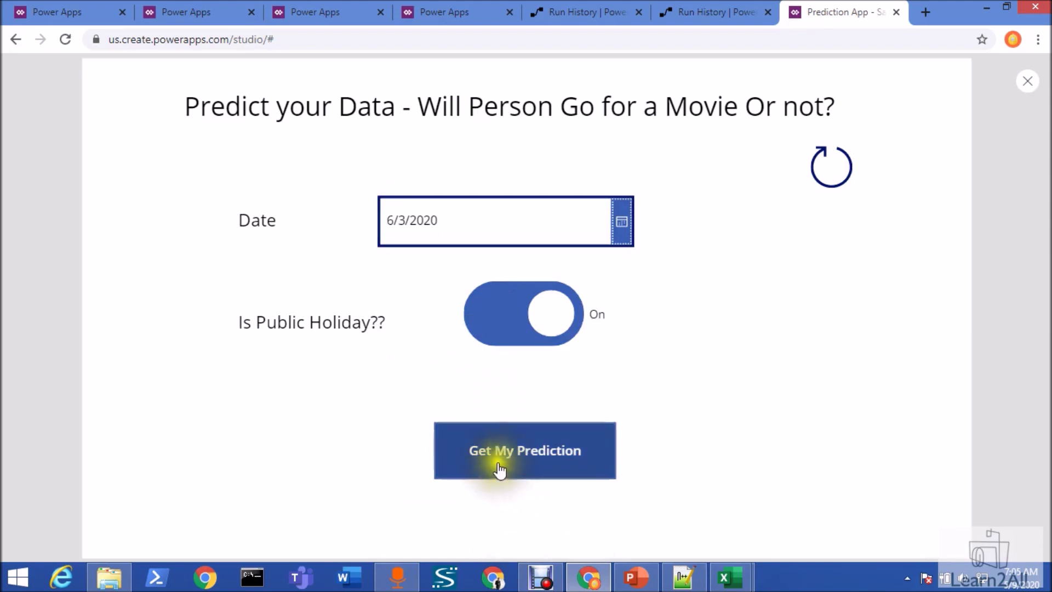
left_click(505, 462)
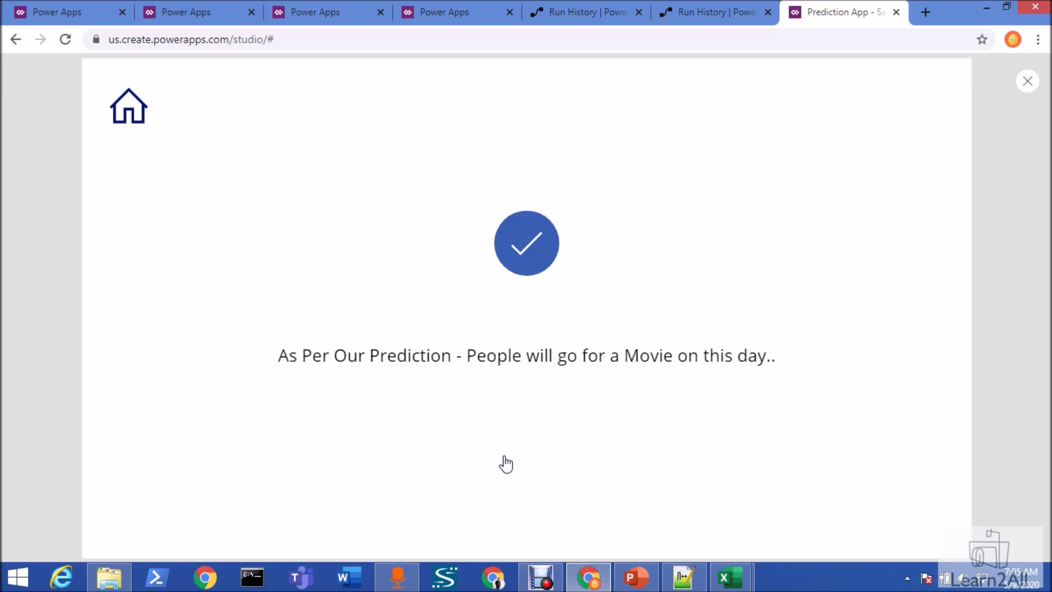
left_click(120, 116)
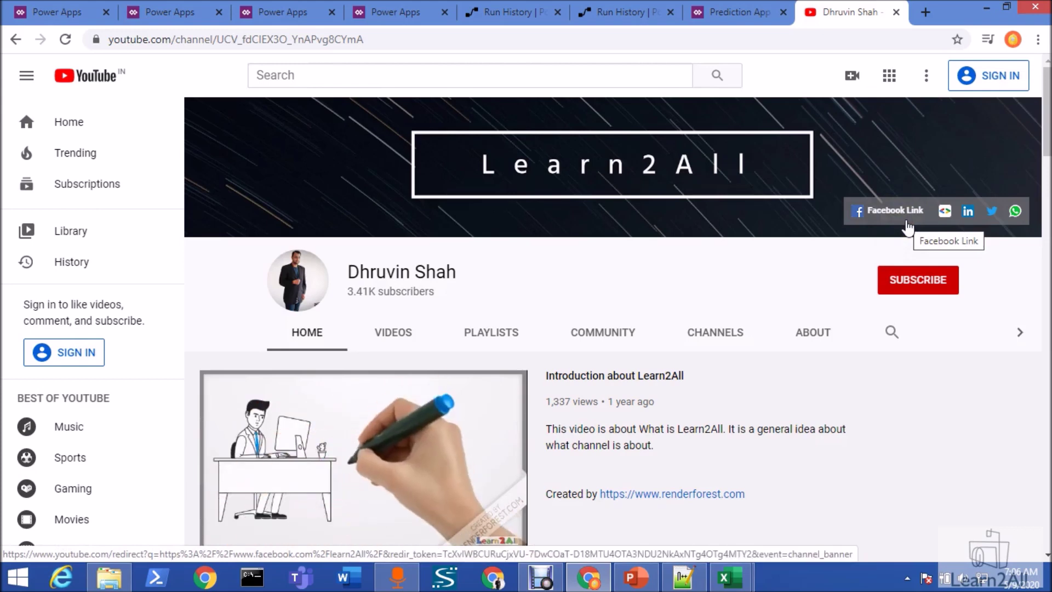
View the Learn2ALL group daily updates form linked from the Learn2All YouTube channel banner, and close it.
left_click(950, 214)
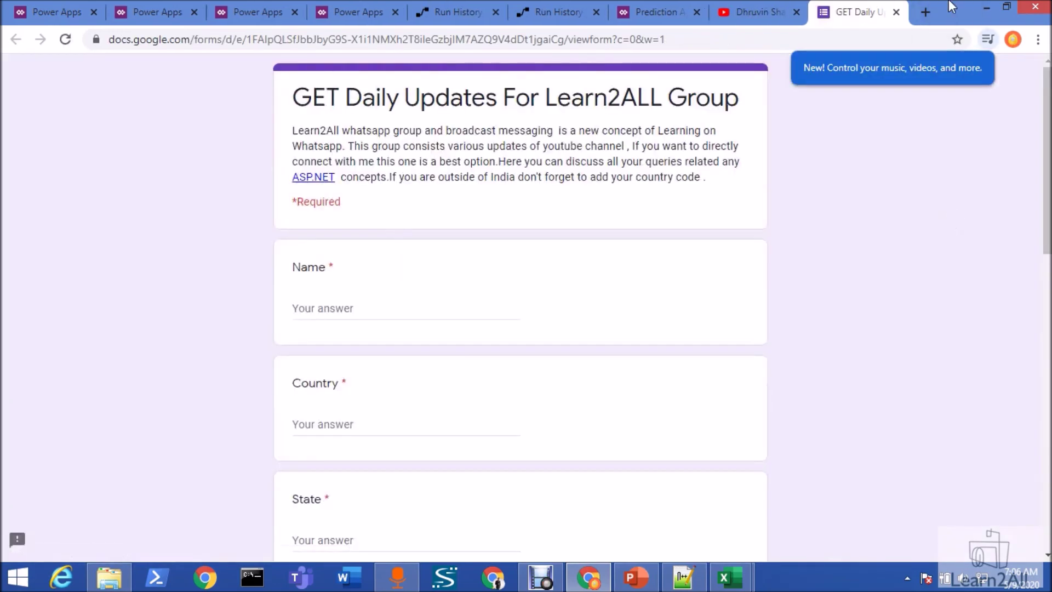
left_click(894, 11)
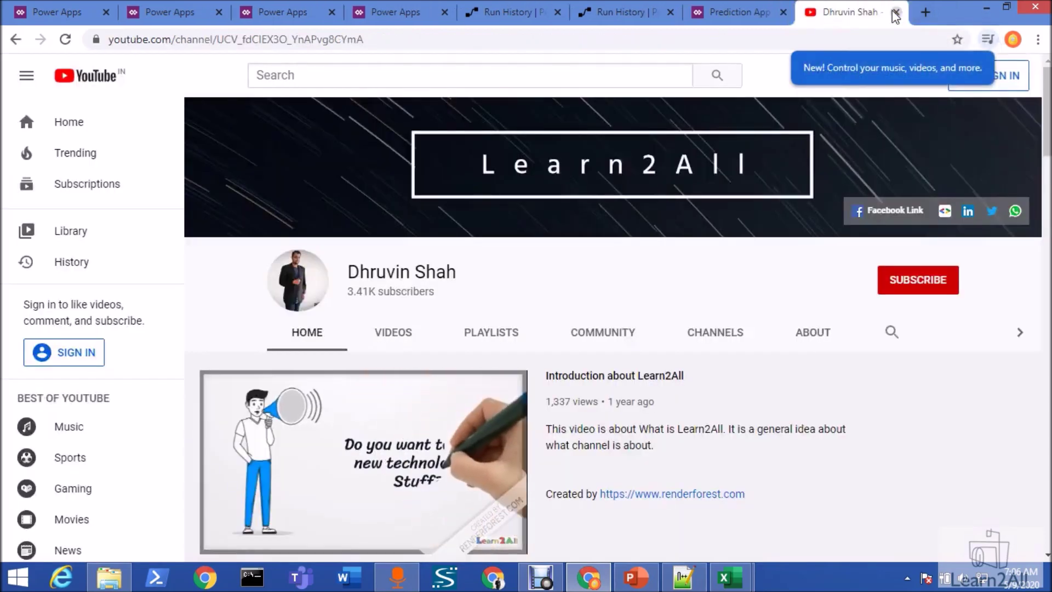